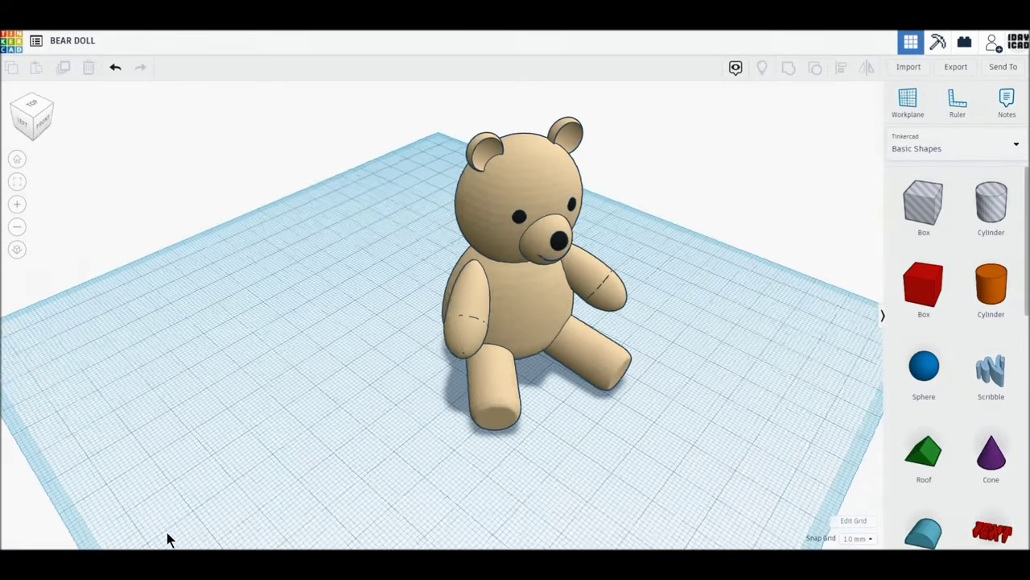
# Preview the finished bear from several angles, then place a Sphere at the workplane centre.
pyautogui.moveTo(250, 515); pyautogui.dragTo(205, 564, button='middle')
pyautogui.moveTo(52, 546)
pyautogui.mouseDown(button='right')
pyautogui.moveTo(414, 542)
pyautogui.moveTo(731, 521)
pyautogui.mouseUp(button='right')
pyautogui.moveTo(32, 526)
pyautogui.mouseDown(button='right')
pyautogui.moveTo(351, 526)
pyautogui.moveTo(284, 445)
pyautogui.moveTo(278, 463)
pyautogui.moveTo(229, 496)
pyautogui.mouseUp(button='right')
pyautogui.scroll(2, 230, 498)
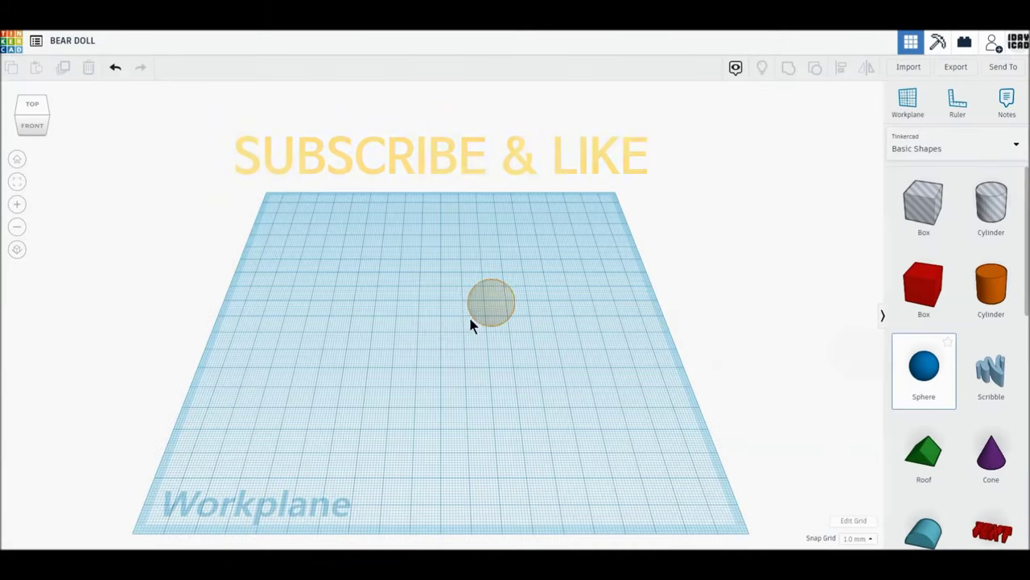
pyautogui.moveTo(470, 318); pyautogui.dragTo(424, 329)
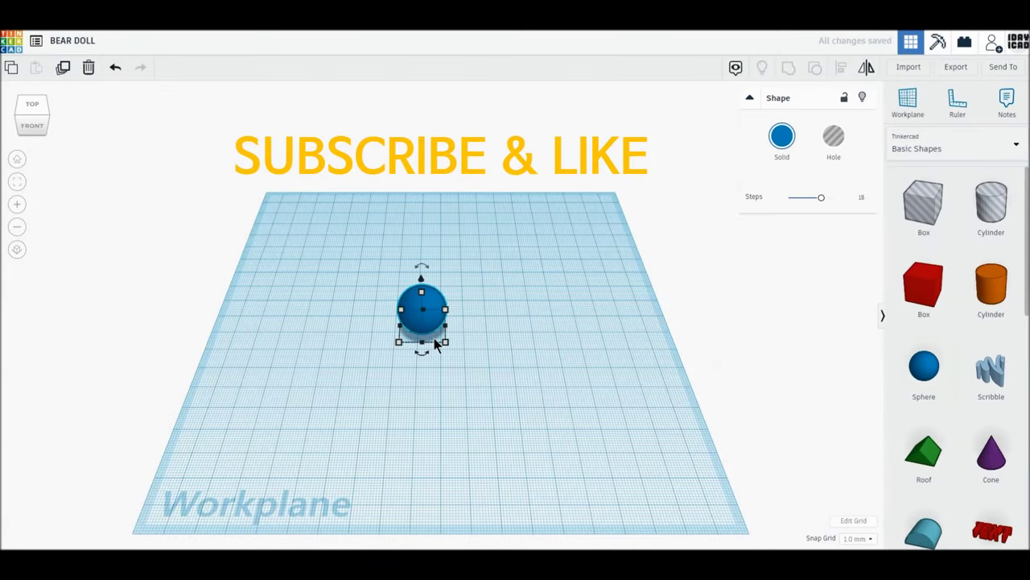
pyautogui.moveTo(446, 342)
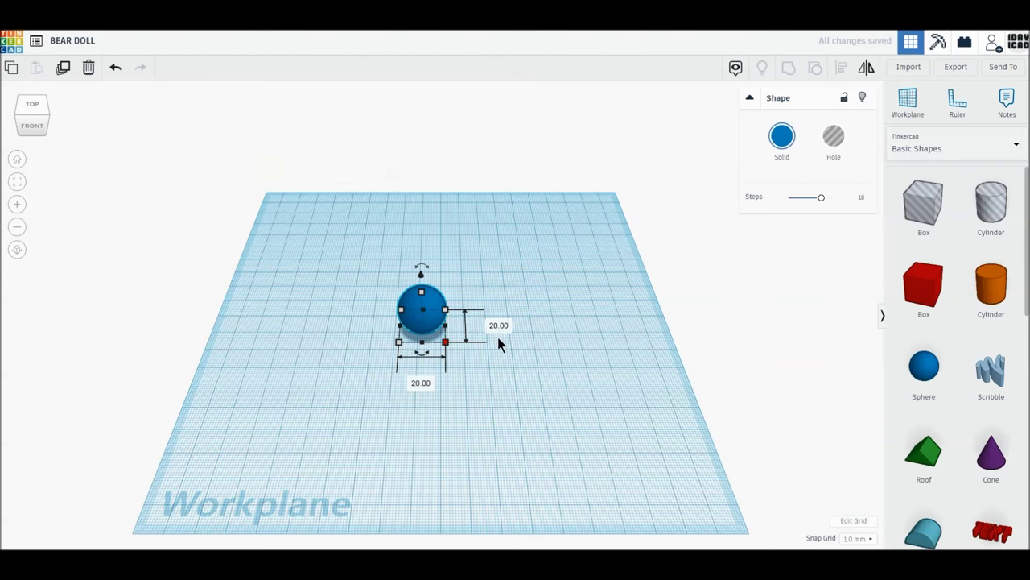
# Resize the sphere to 30 mm wide, 26 mm deep and 30 mm tall.
pyautogui.scroll(2, 435, 343)
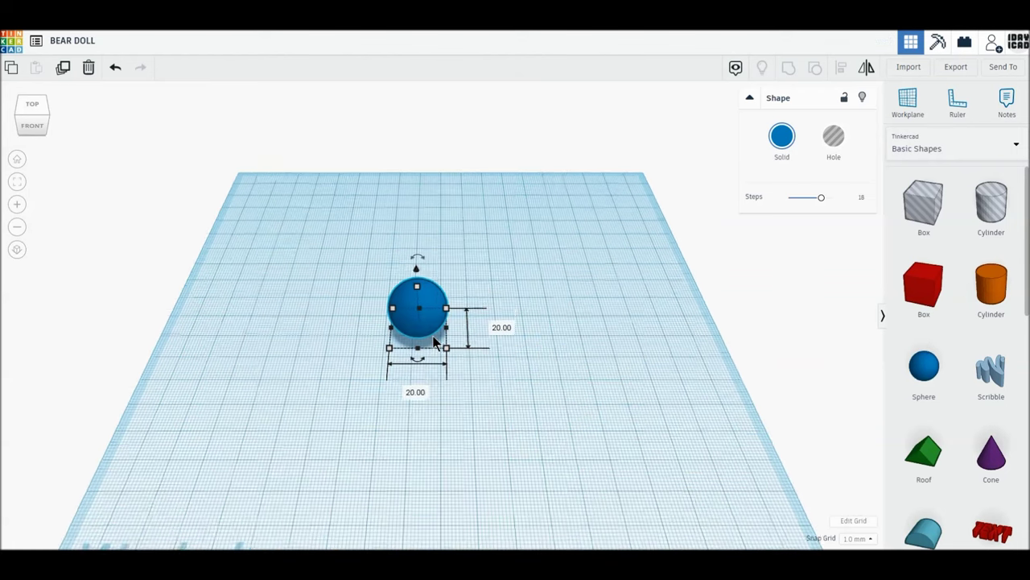
pyautogui.scroll(2, 435, 342)
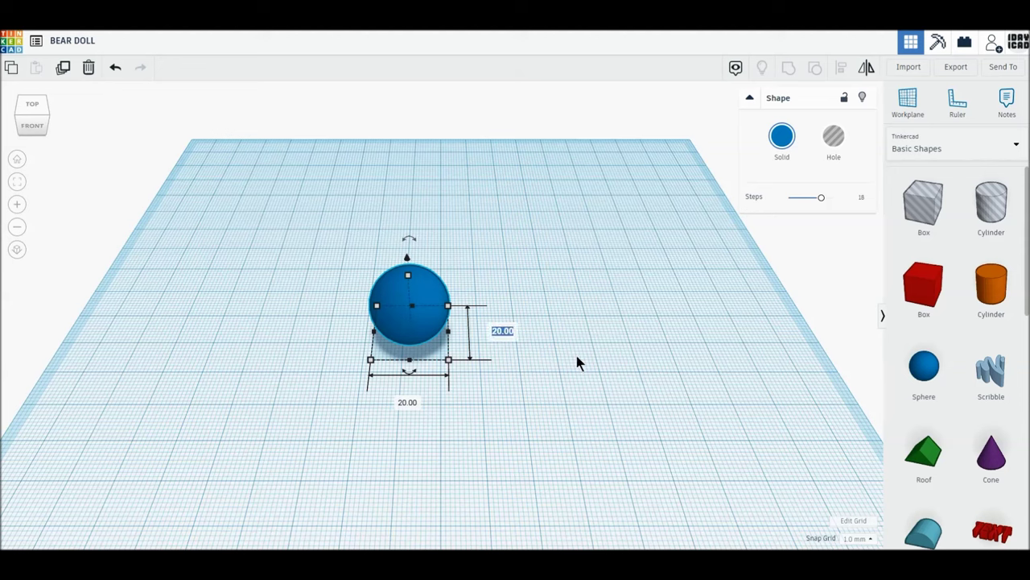
pyautogui.write('25')
pyautogui.press('Return')
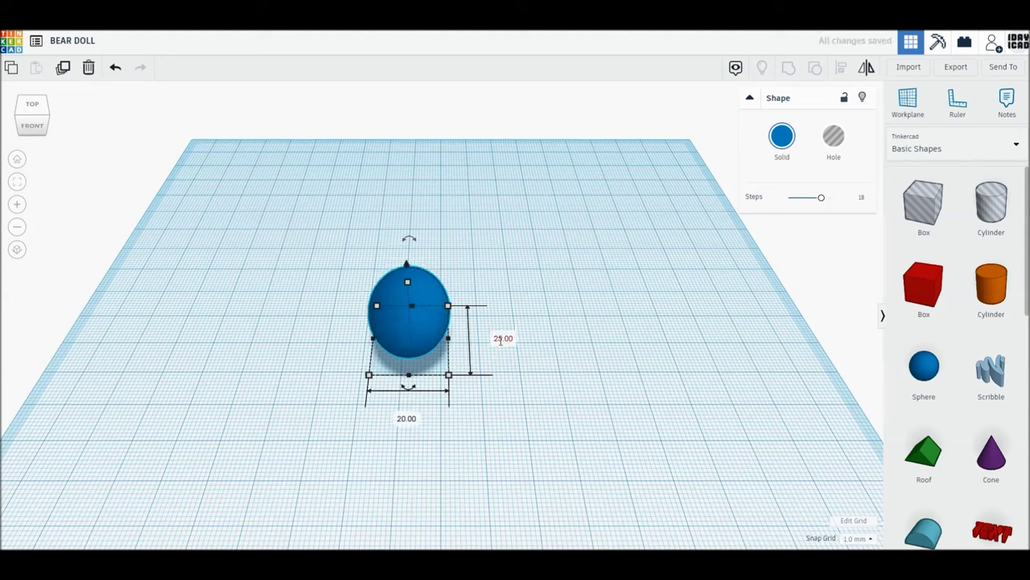
pyautogui.write('26')
pyautogui.press('Return')
pyautogui.click(410, 419)
pyautogui.write('30')
pyautogui.press('Return')
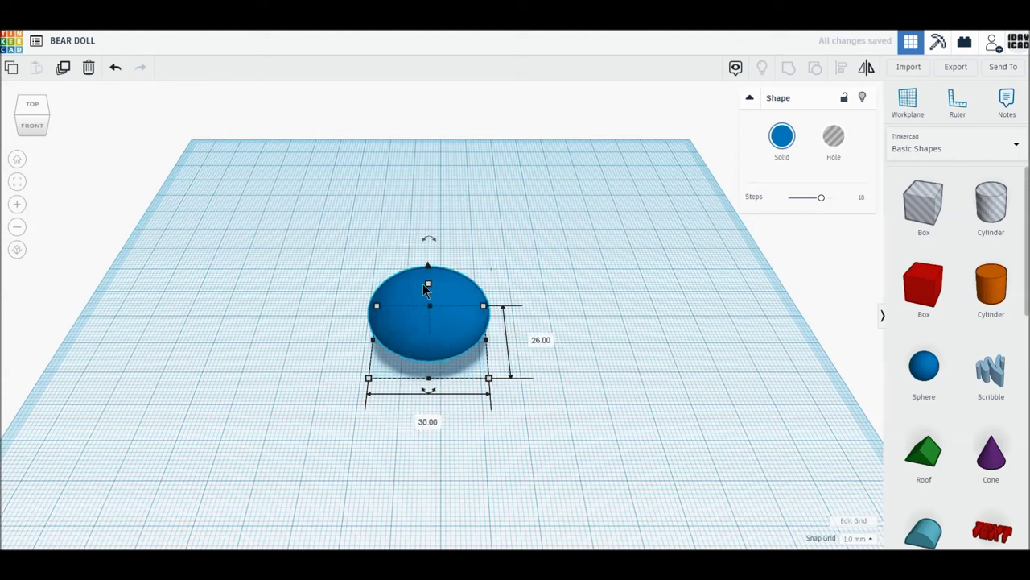
pyautogui.click(428, 283)
pyautogui.write('30')
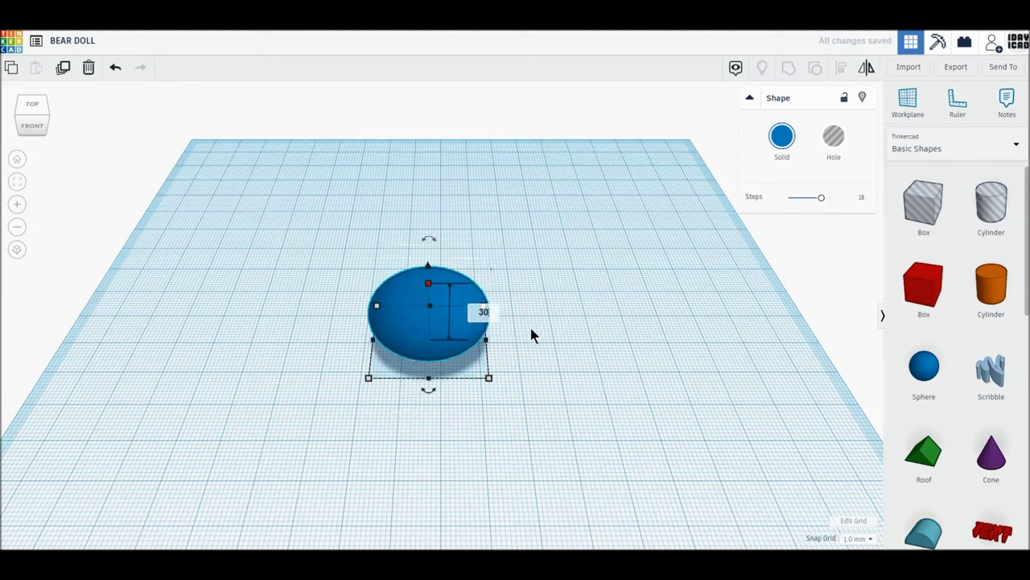
pyautogui.press('Return')
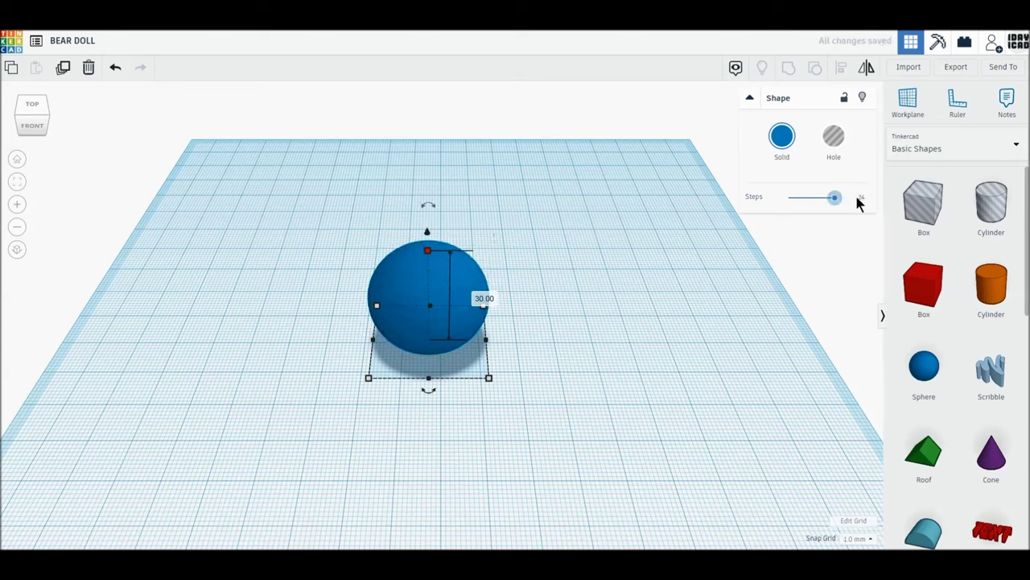
# Colour the sphere light peach and duplicate it in place.
pyautogui.click(781, 138)
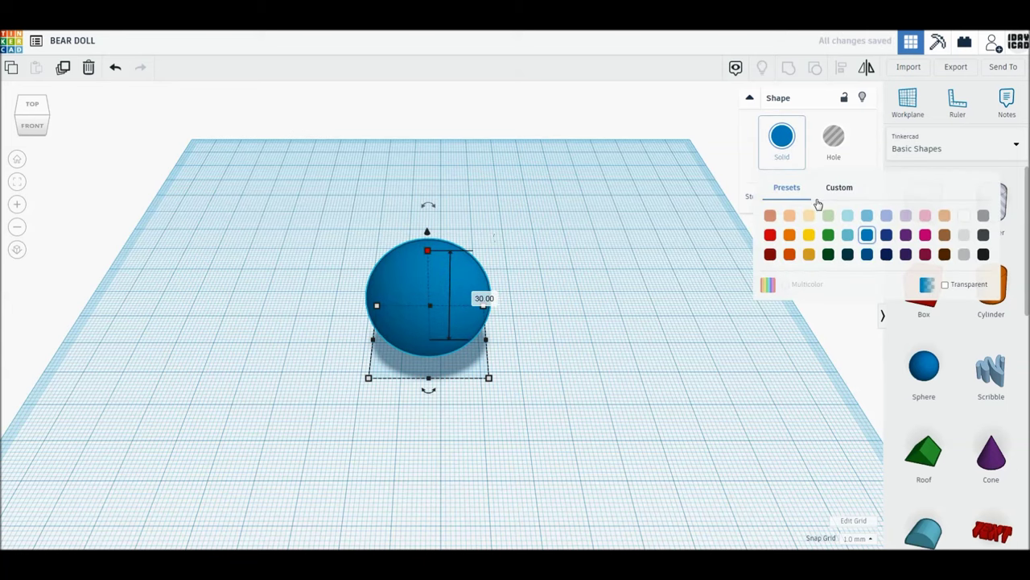
pyautogui.click(809, 215)
pyautogui.moveTo(489, 377)
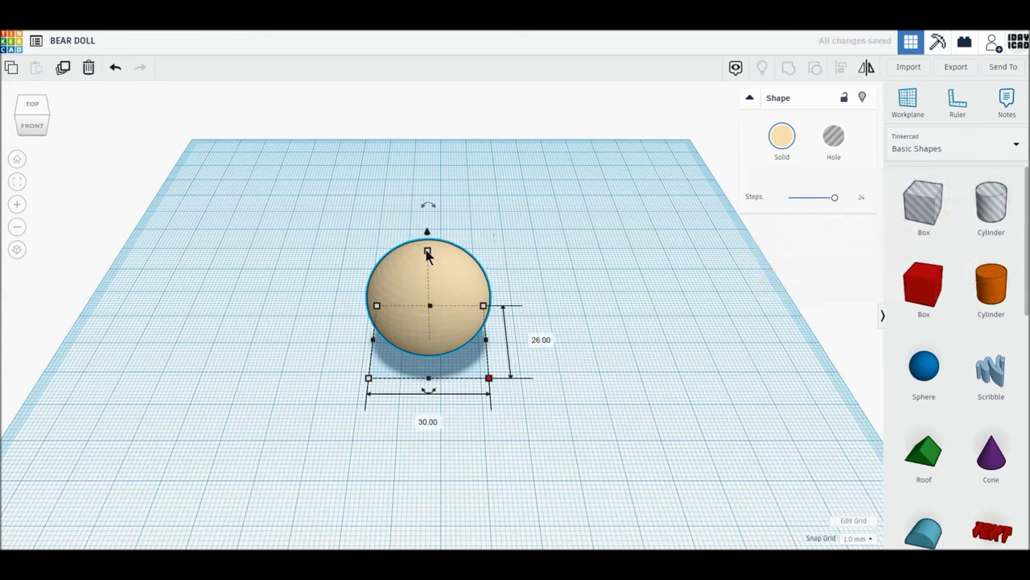
pyautogui.click(519, 306)
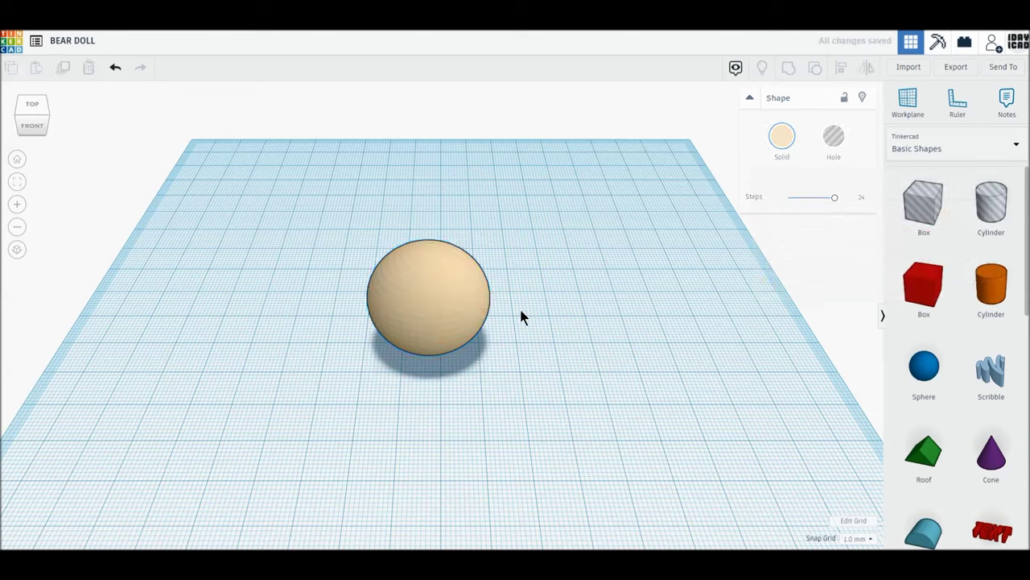
pyautogui.click(405, 291)
pyautogui.click(64, 69)
# Move the copy right of the head and set its height, width and length to 12 mm.
pyautogui.moveTo(395, 300); pyautogui.dragTo(605, 300)
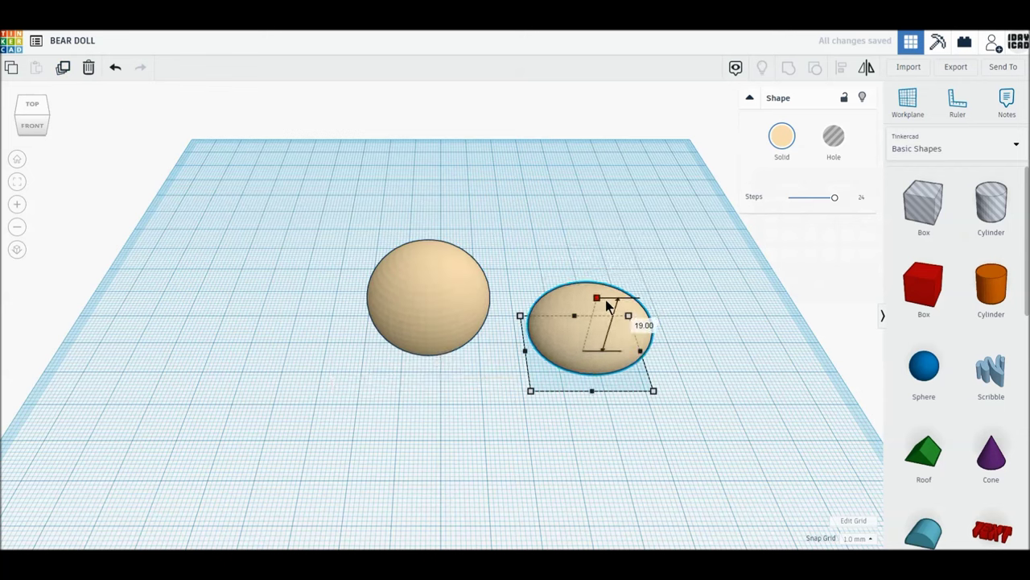
pyautogui.click(644, 327)
pyautogui.write('12')
pyautogui.press('Return')
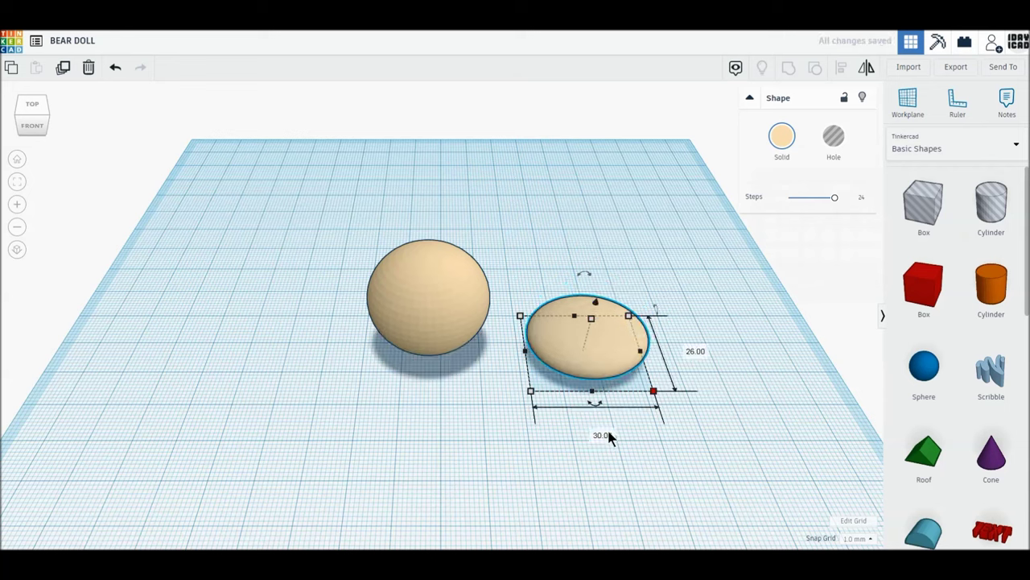
pyautogui.write('12')
pyautogui.press('Return')
pyautogui.click(624, 349)
pyautogui.write('12')
pyautogui.press('Return')
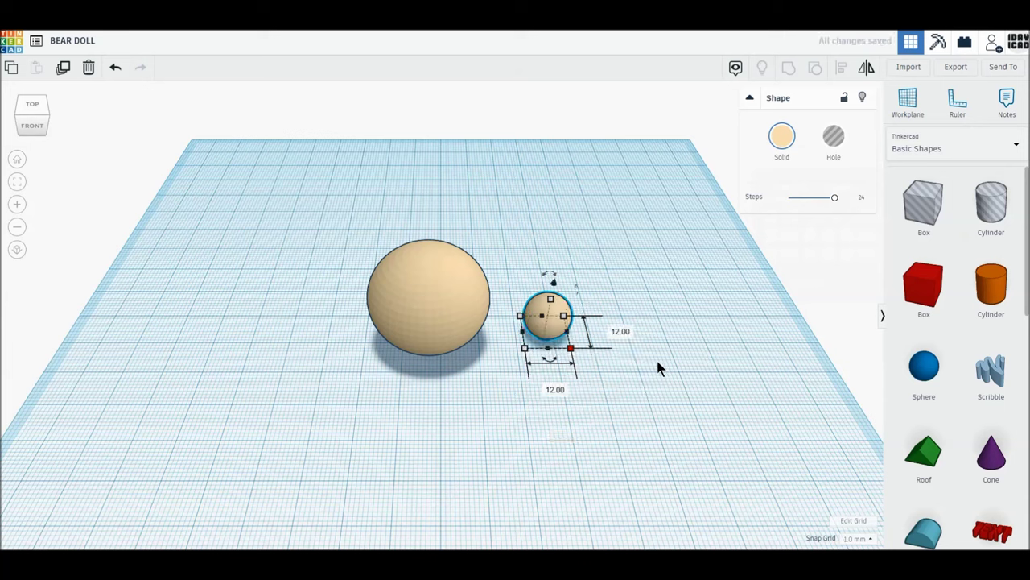
pyautogui.click(17, 251)
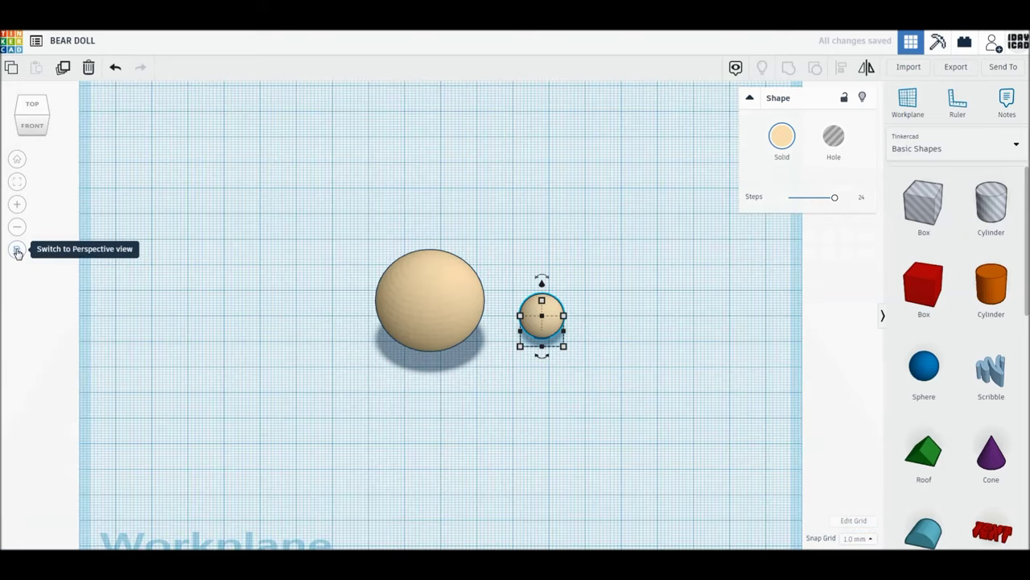
# From the front view, slide the small ball under the head's centre, then move the head back.
pyautogui.click(34, 129)
pyautogui.moveTo(540, 303); pyautogui.dragTo(439, 296)
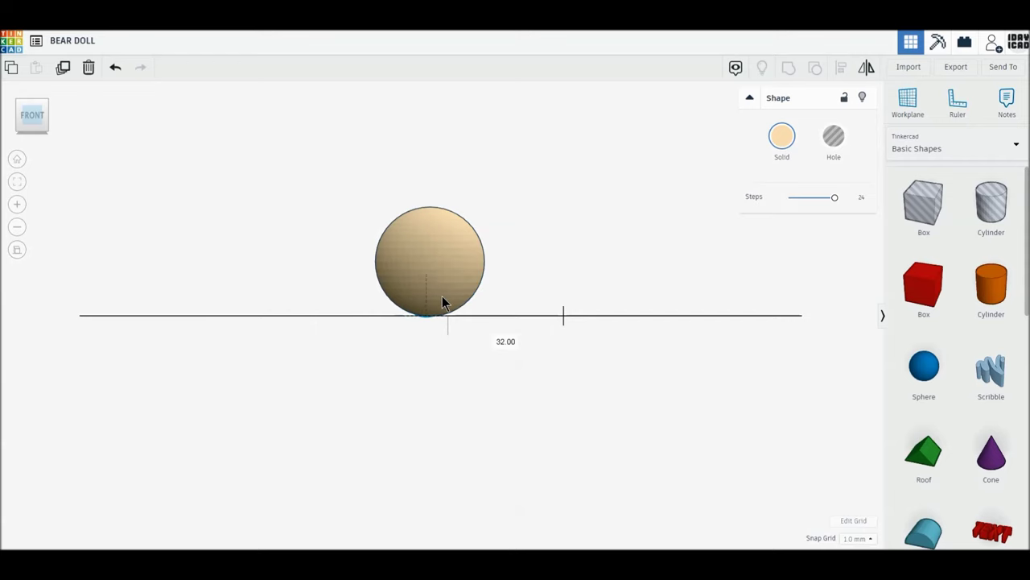
pyautogui.moveTo(442, 296); pyautogui.dragTo(443, 297)
pyautogui.moveTo(443, 296); pyautogui.dragTo(433, 423, button='right')
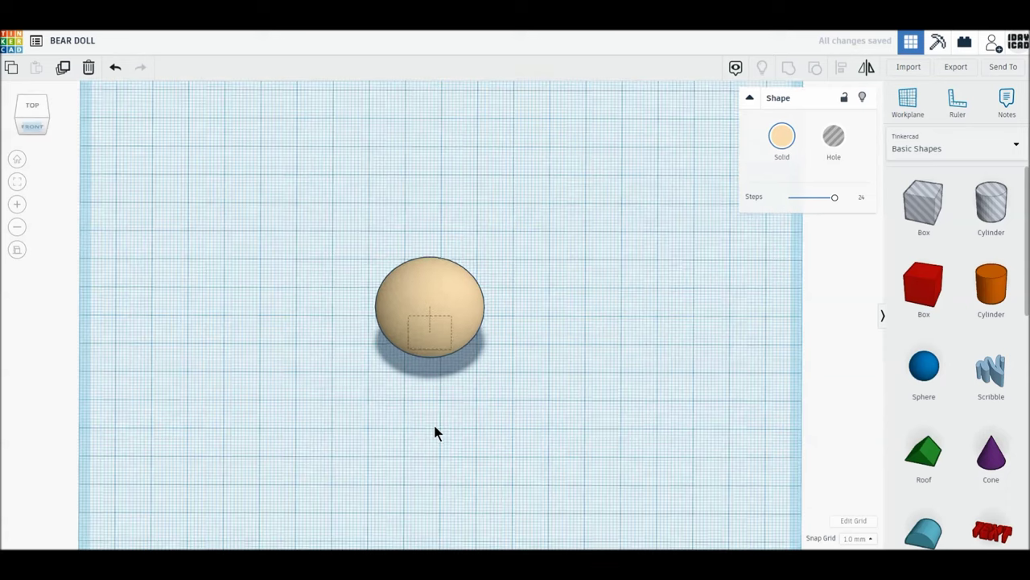
pyautogui.click(460, 320)
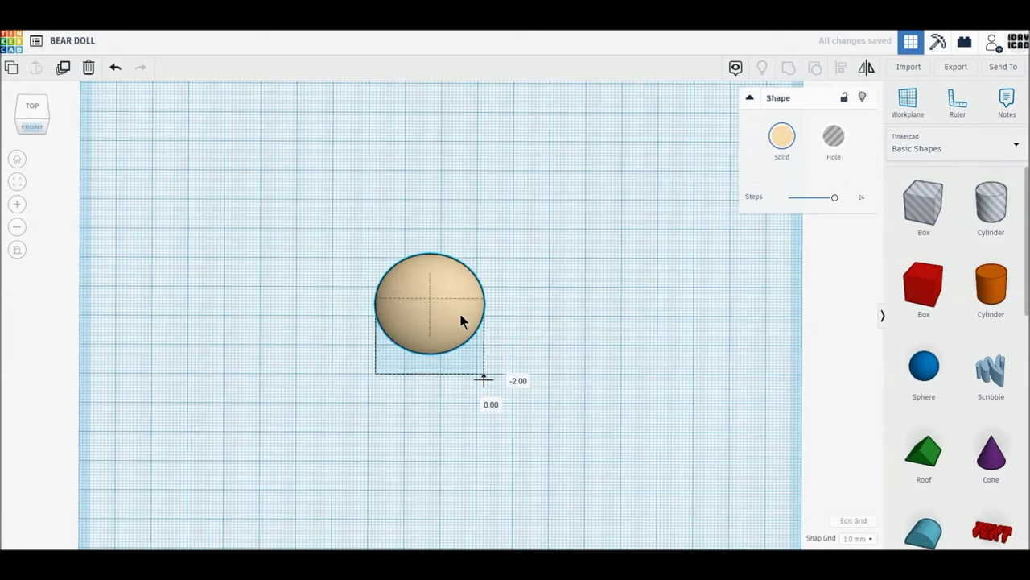
pyautogui.click(32, 111)
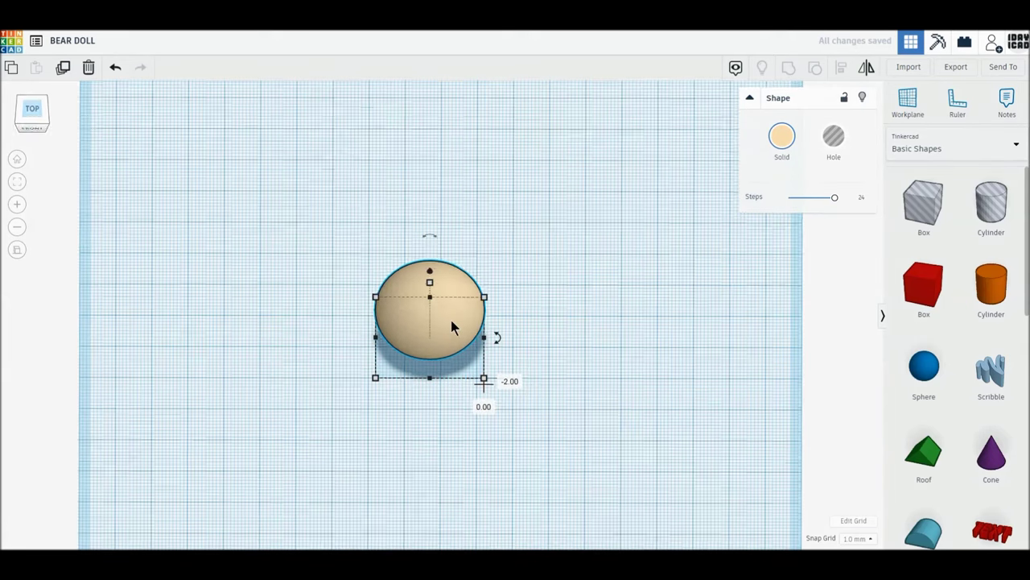
pyautogui.moveTo(460, 330); pyautogui.dragTo(455, 273)
# Line the small ball up with the head's centre line and nudge it two steps into the head.
pyautogui.scroll(3, 417, 312)
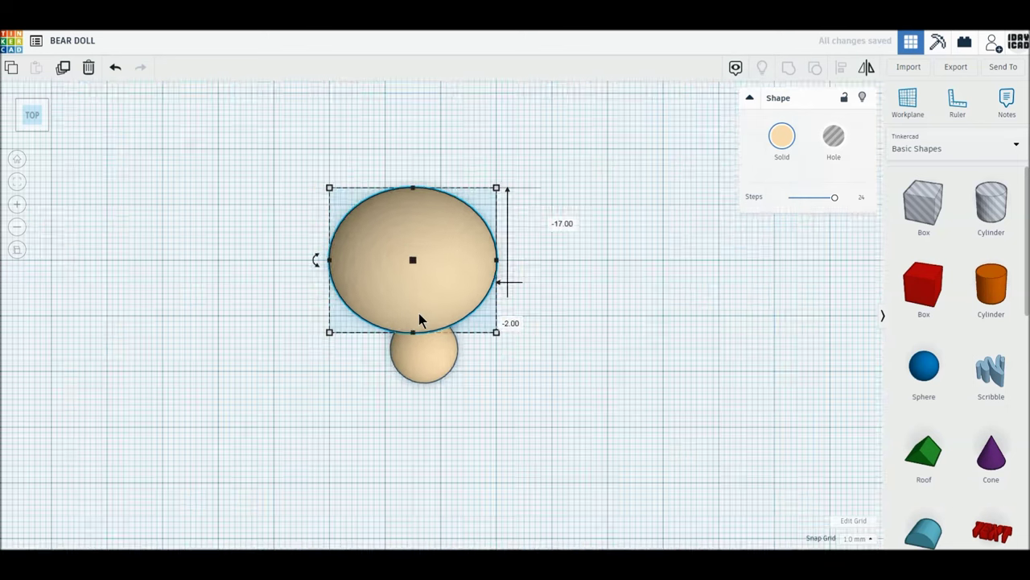
pyautogui.scroll(2, 419, 314)
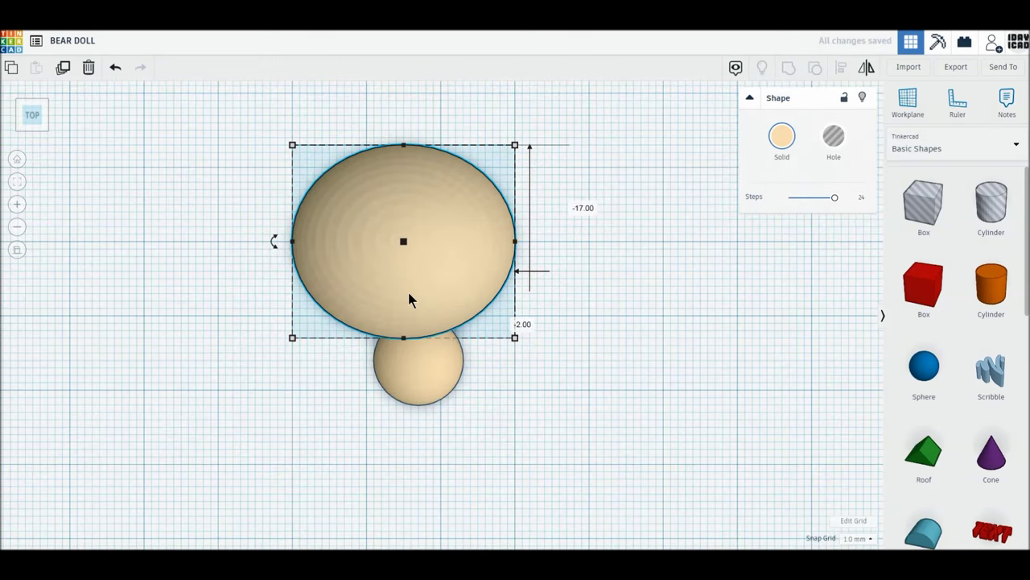
pyautogui.click(437, 395)
pyautogui.moveTo(437, 396); pyautogui.dragTo(424, 382)
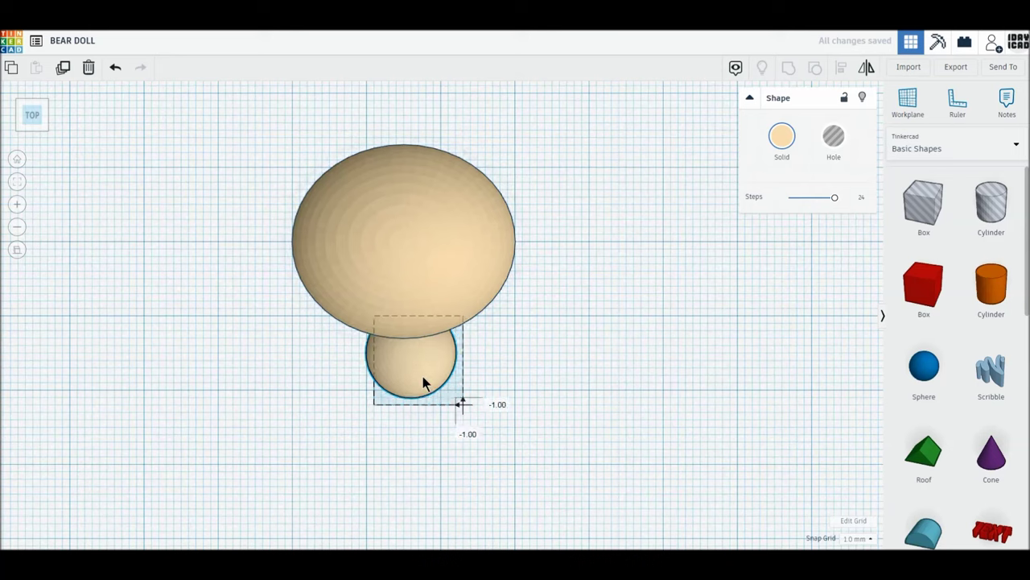
pyautogui.press('Up')
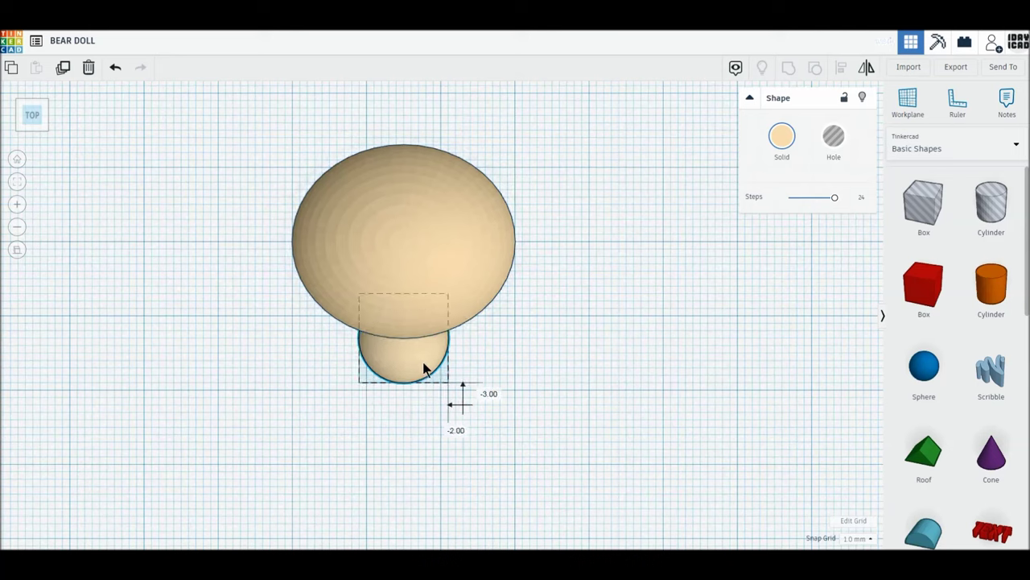
pyautogui.press('Up')
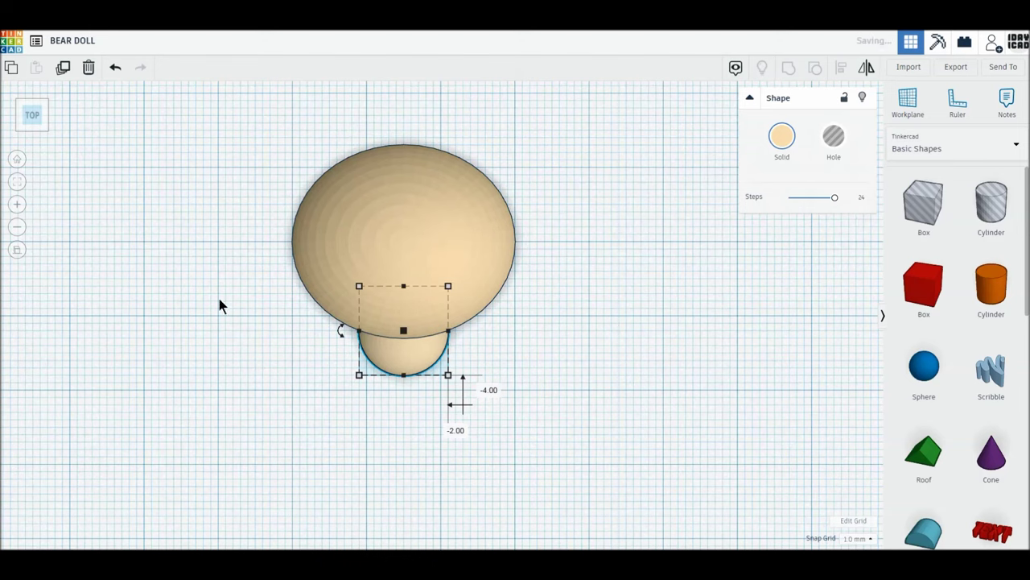
pyautogui.moveTo(221, 303); pyautogui.dragTo(290, 329, button='right')
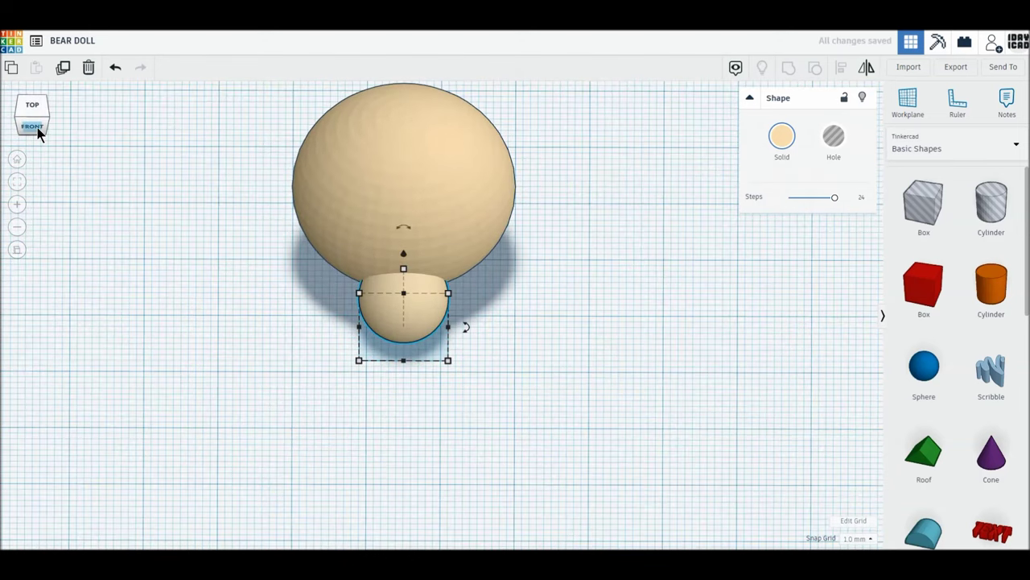
pyautogui.click(37, 128)
# Raise the muzzle ball to 6 mm above the workplane and orbit to check its placement.
pyautogui.moveTo(404, 206); pyautogui.dragTo(404, 167)
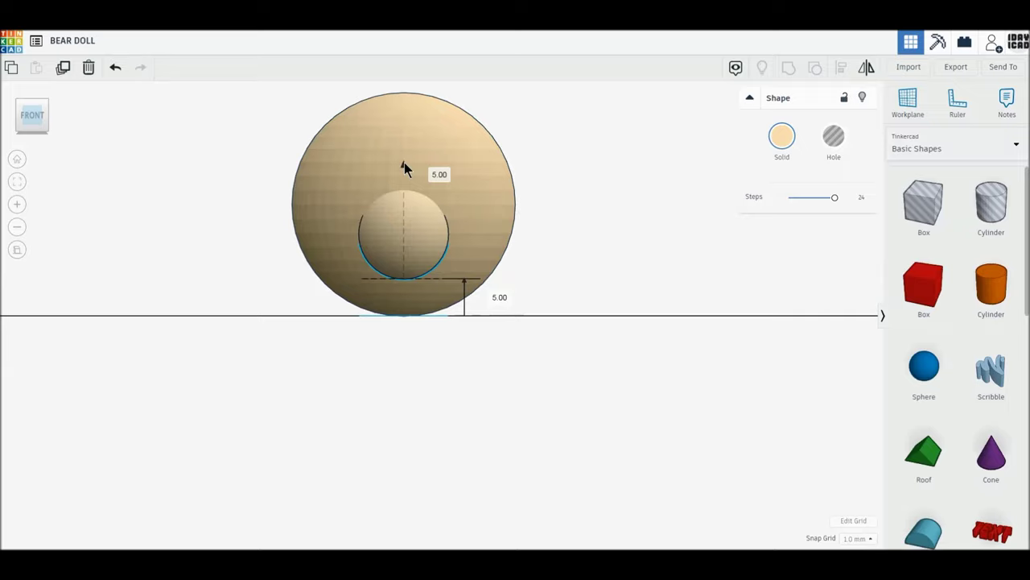
pyautogui.moveTo(404, 165); pyautogui.dragTo(404, 162)
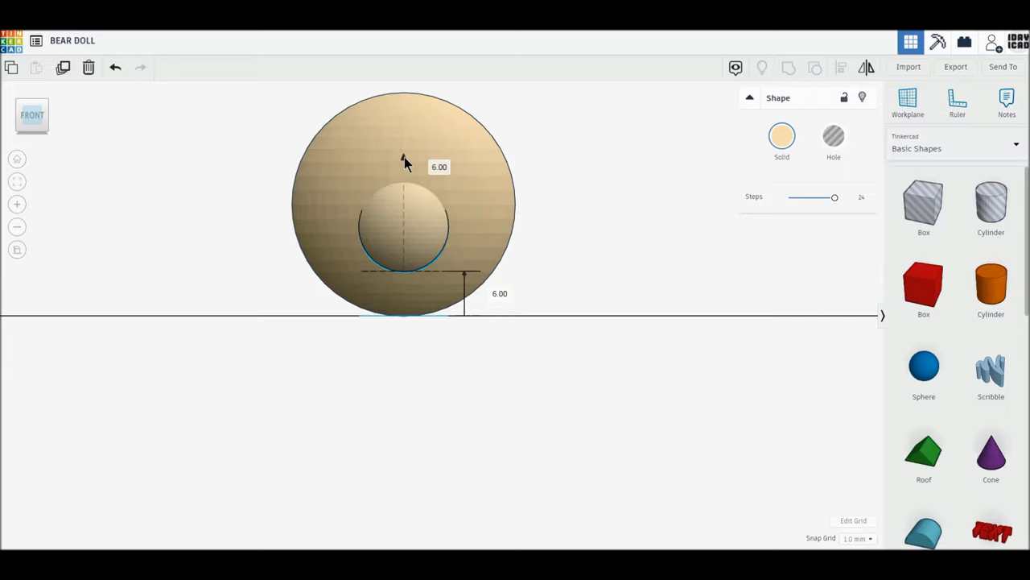
pyautogui.moveTo(403, 159); pyautogui.dragTo(404, 161)
pyautogui.click(582, 246)
pyautogui.moveTo(512, 285); pyautogui.dragTo(503, 332, button='right')
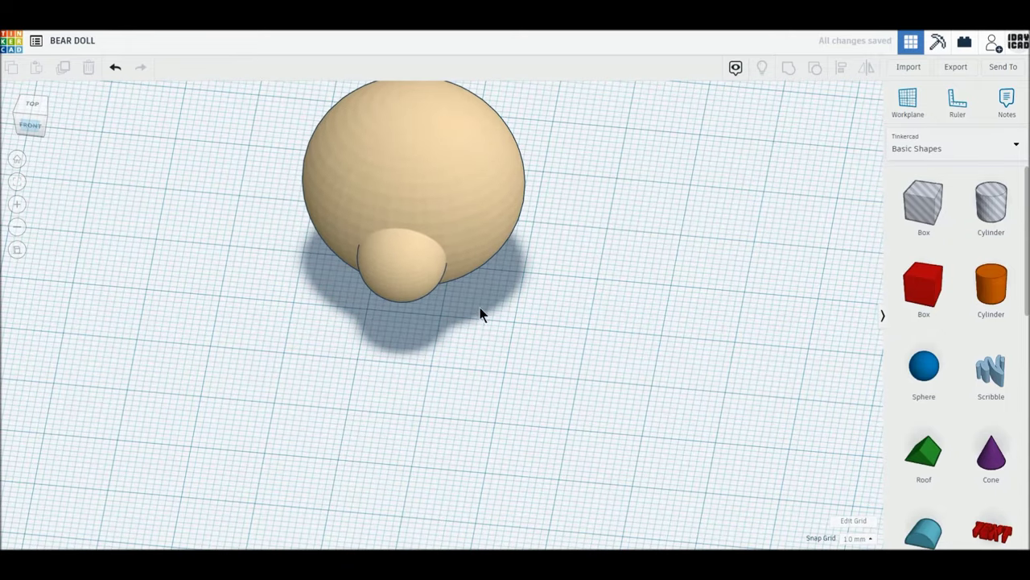
pyautogui.moveTo(481, 308); pyautogui.dragTo(461, 354, button='right')
pyautogui.click(397, 333)
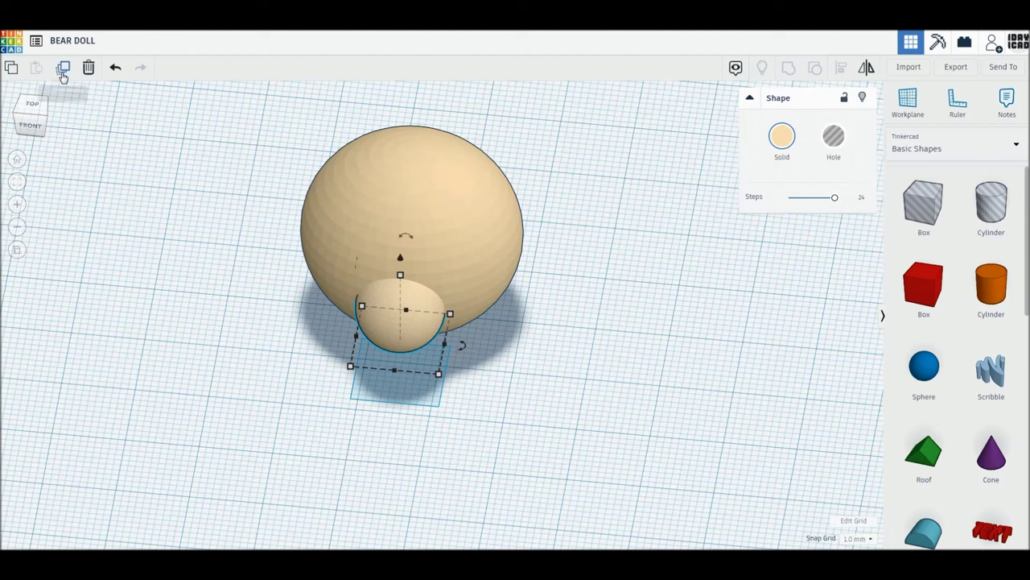
# Duplicate the muzzle sphere and move the copy to the right of the head.
pyautogui.click(63, 67)
pyautogui.click(216, 244)
pyautogui.moveTo(391, 341)
pyautogui.mouseDown()
pyautogui.moveTo(600, 351)
pyautogui.moveTo(600, 321)
pyautogui.mouseUp()
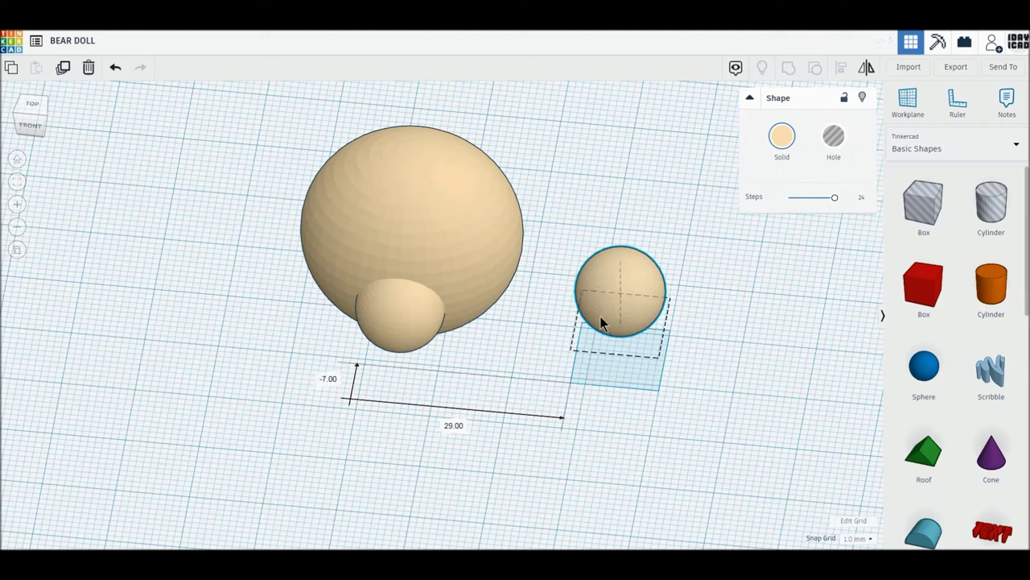
pyautogui.moveTo(600, 321); pyautogui.dragTo(609, 318)
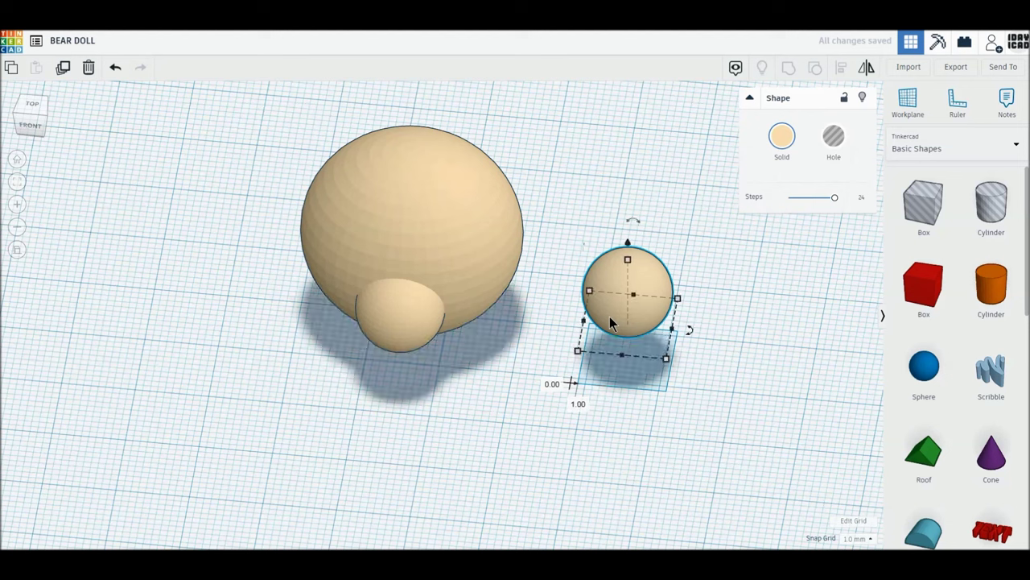
# Make a second copy overlapping the first, shifted about 4 mm toward the front.
pyautogui.click(61, 71)
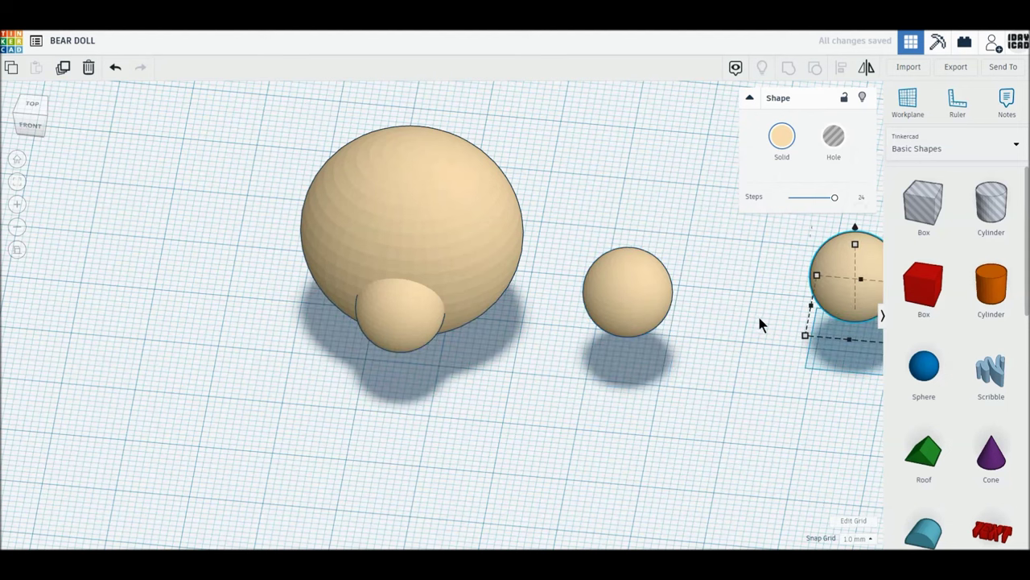
pyautogui.click(89, 69)
pyautogui.click(587, 305)
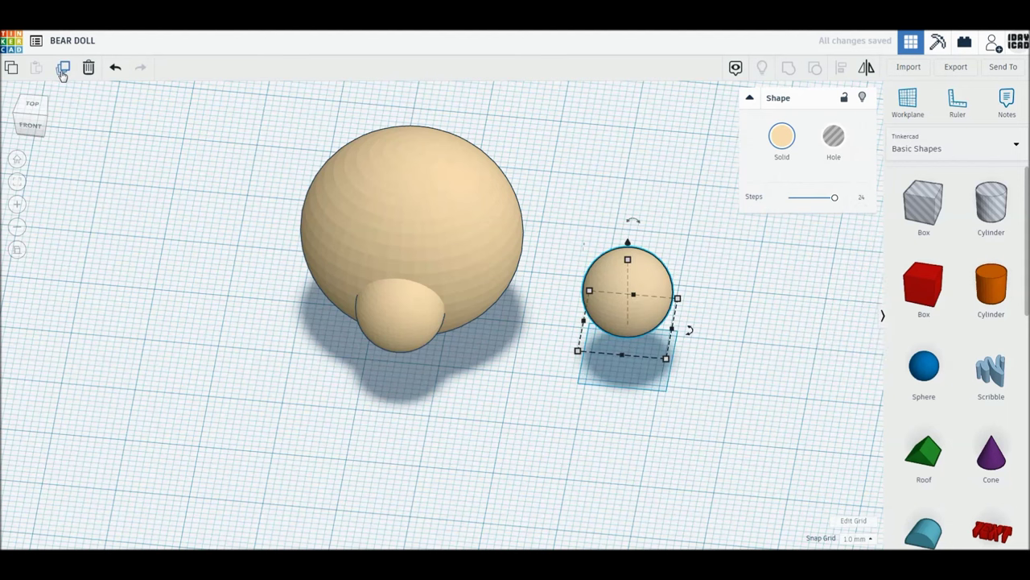
pyautogui.click(63, 70)
pyautogui.moveTo(646, 283); pyautogui.dragTo(643, 307)
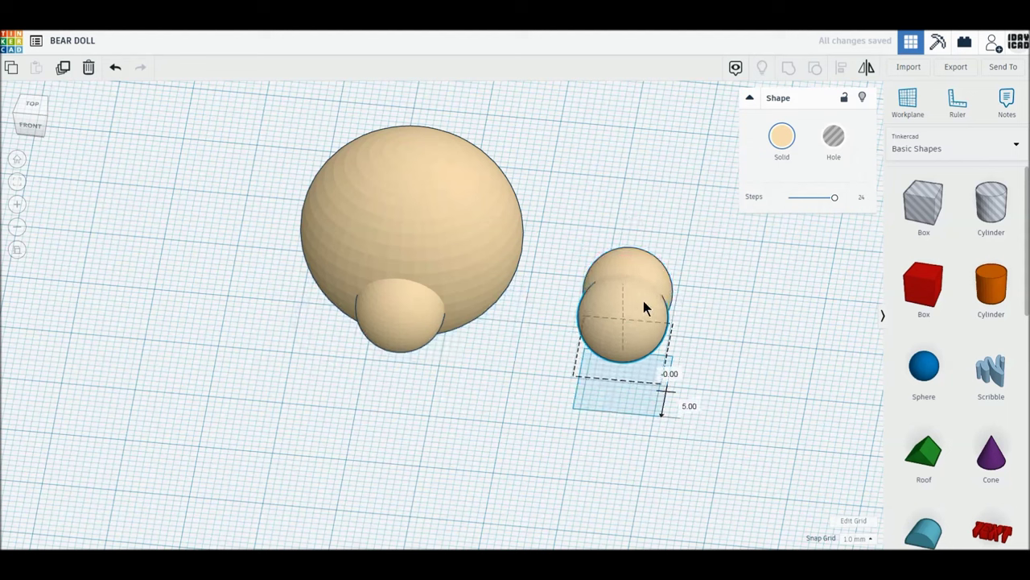
pyautogui.moveTo(644, 307); pyautogui.dragTo(642, 303)
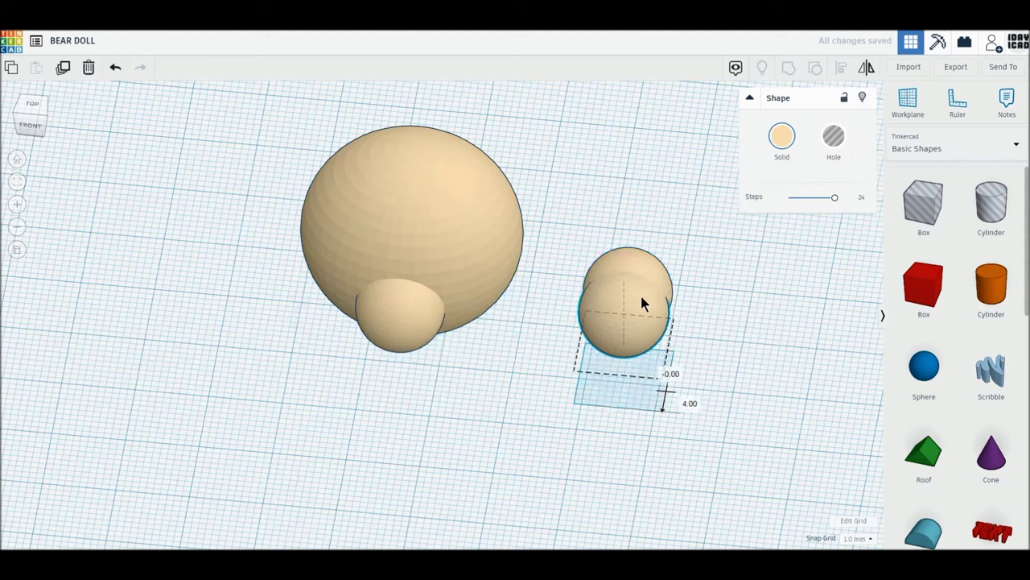
# Make the front sphere a hole and group both into a hollow ear cup 6 mm tall.
pyautogui.click(836, 141)
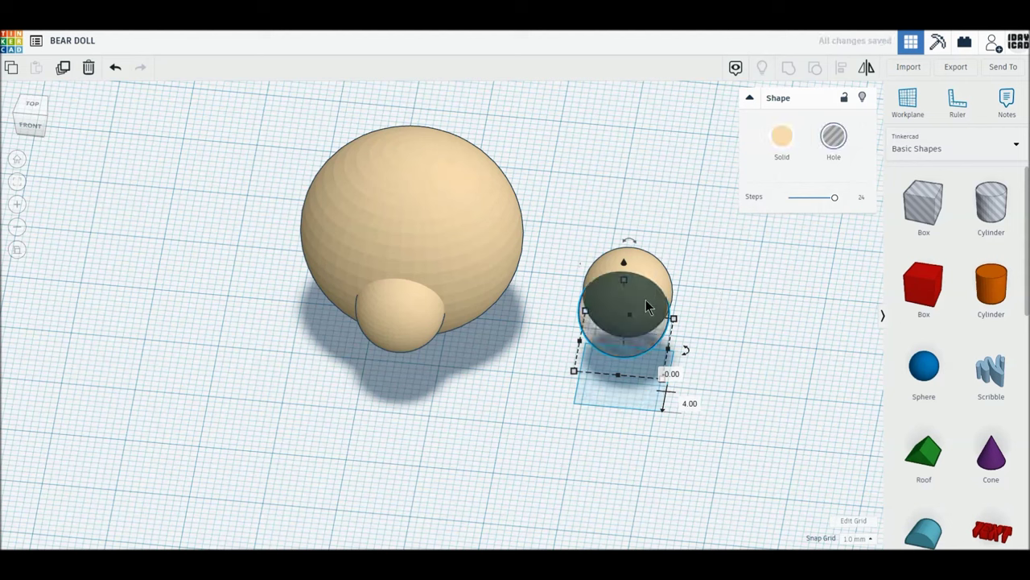
pyautogui.moveTo(650, 307); pyautogui.dragTo(647, 312)
pyautogui.moveTo(589, 214); pyautogui.dragTo(683, 362)
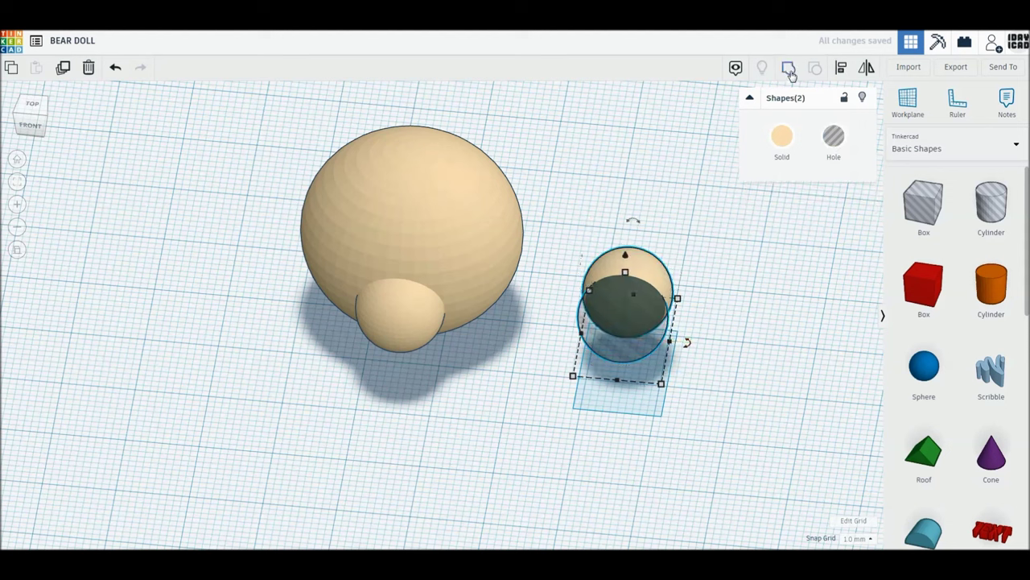
pyautogui.click(790, 74)
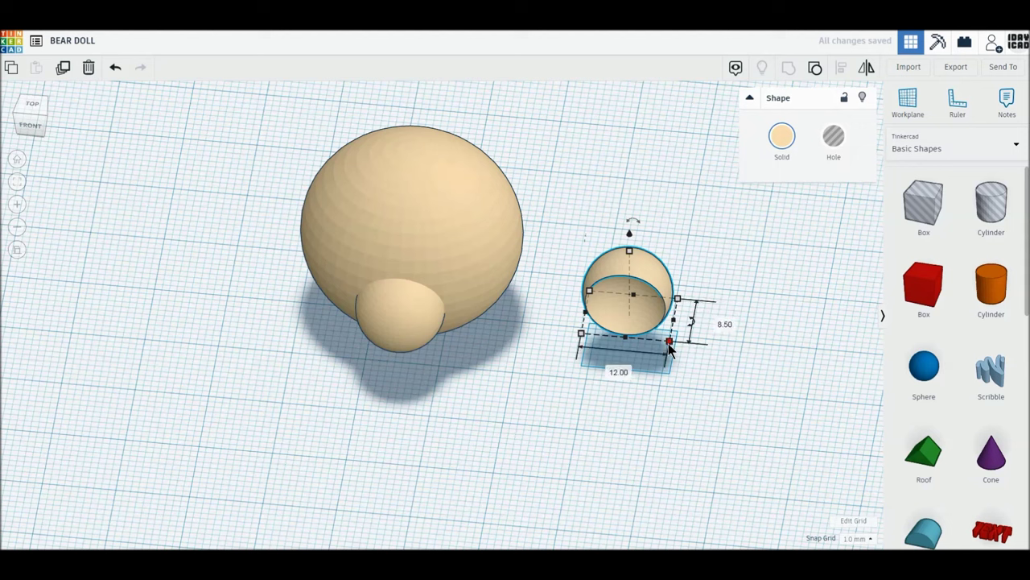
pyautogui.click(725, 322)
pyautogui.write('6')
pyautogui.press('Return')
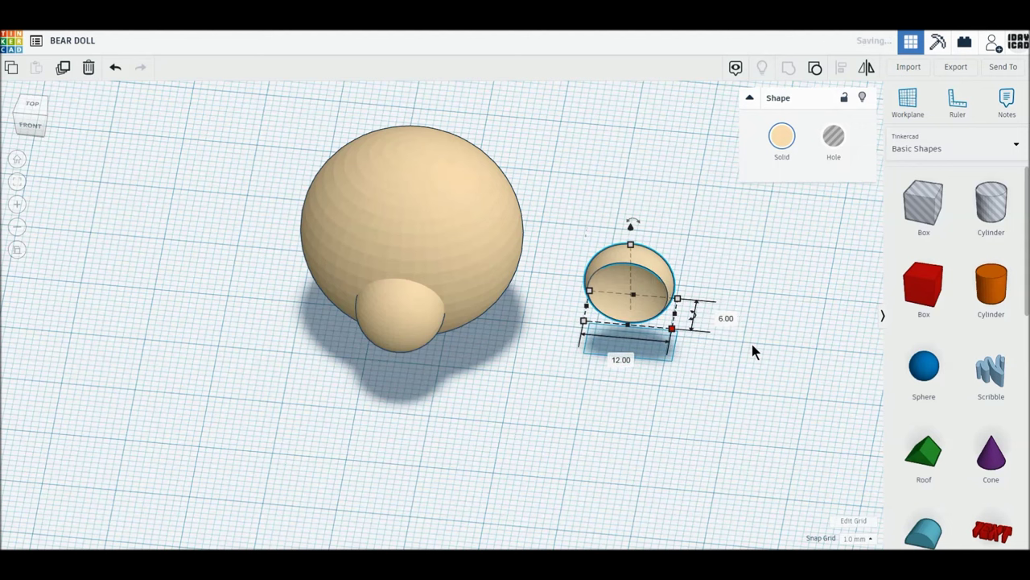
# Place the ear cup against the head's right edge using the front view.
pyautogui.click(29, 127)
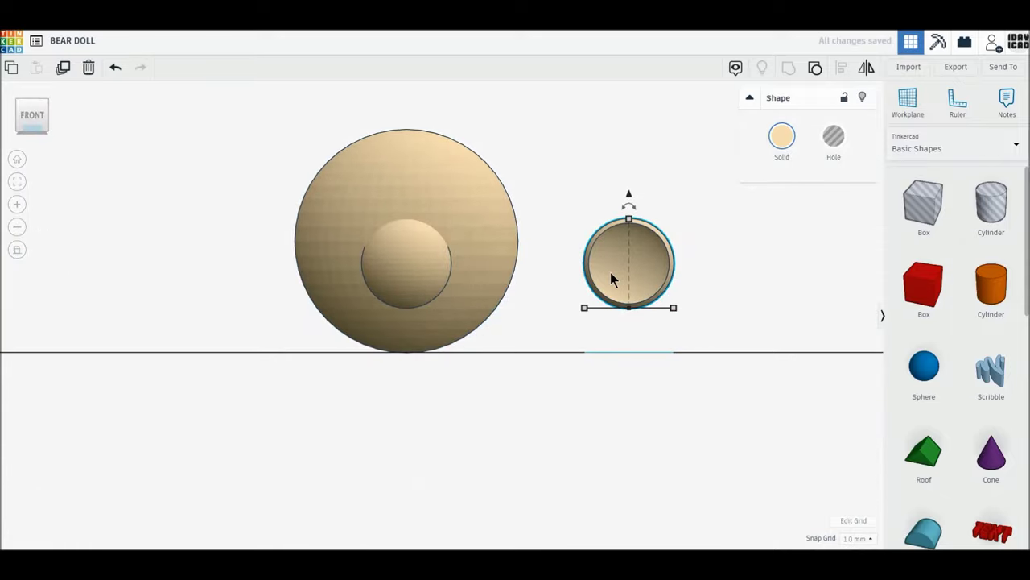
pyautogui.moveTo(612, 278); pyautogui.dragTo(507, 277)
pyautogui.moveTo(393, 283); pyautogui.dragTo(432, 352, button='middle')
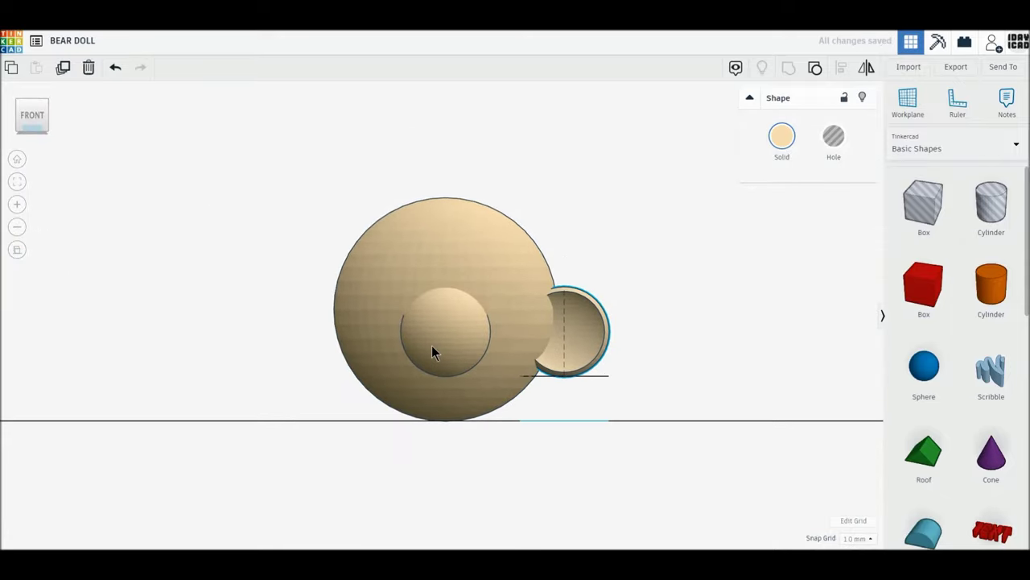
# Lift the ear onto the top of the head and resize it to 8 mm tall and 8 mm wide.
pyautogui.moveTo(564, 268); pyautogui.dragTo(563, 145)
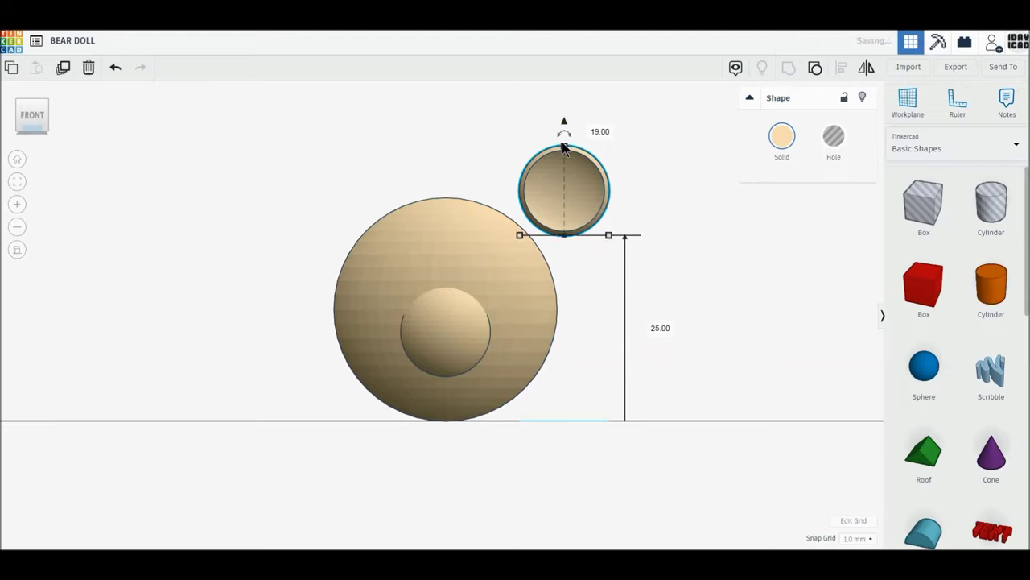
pyautogui.click(616, 191)
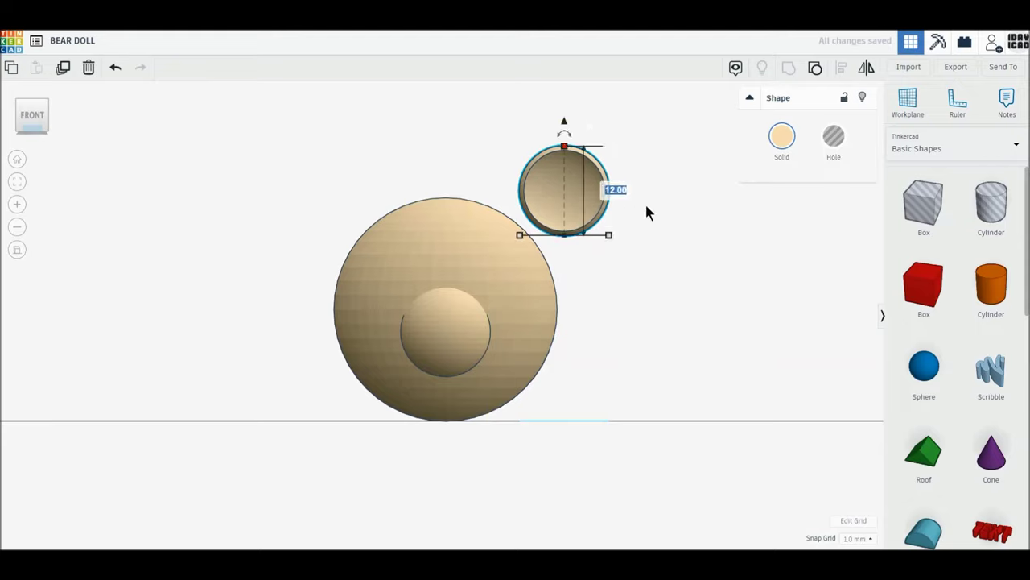
pyautogui.write('8')
pyautogui.press('Return')
pyautogui.moveTo(628, 236); pyautogui.dragTo(626, 266, button='right')
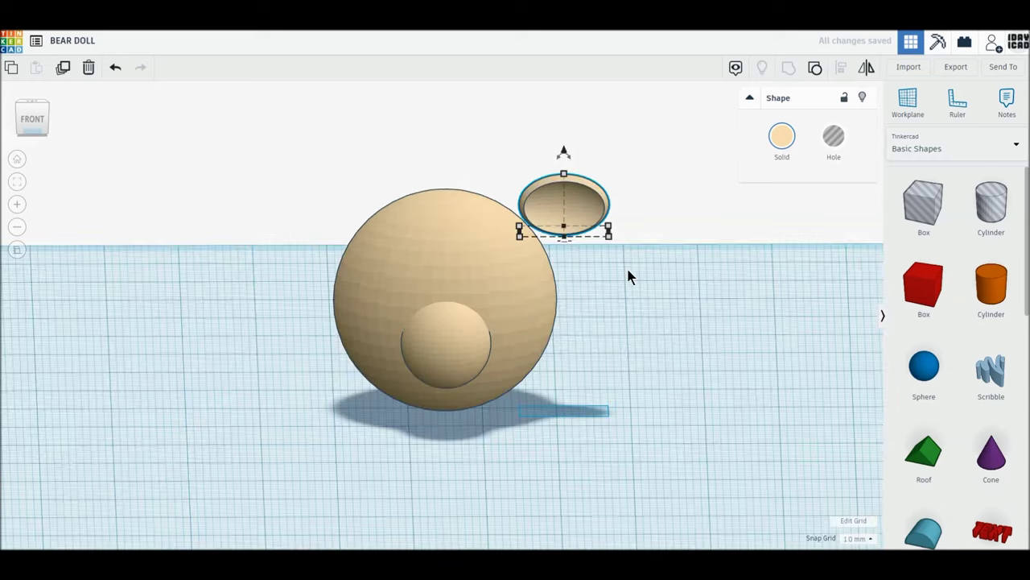
pyautogui.click(567, 250)
pyautogui.write('8')
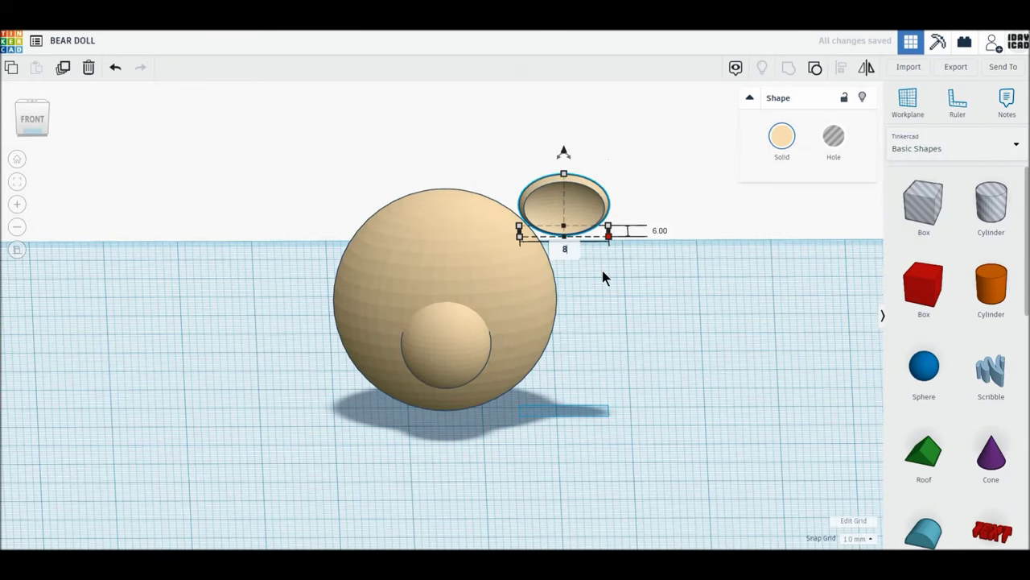
pyautogui.press('Return')
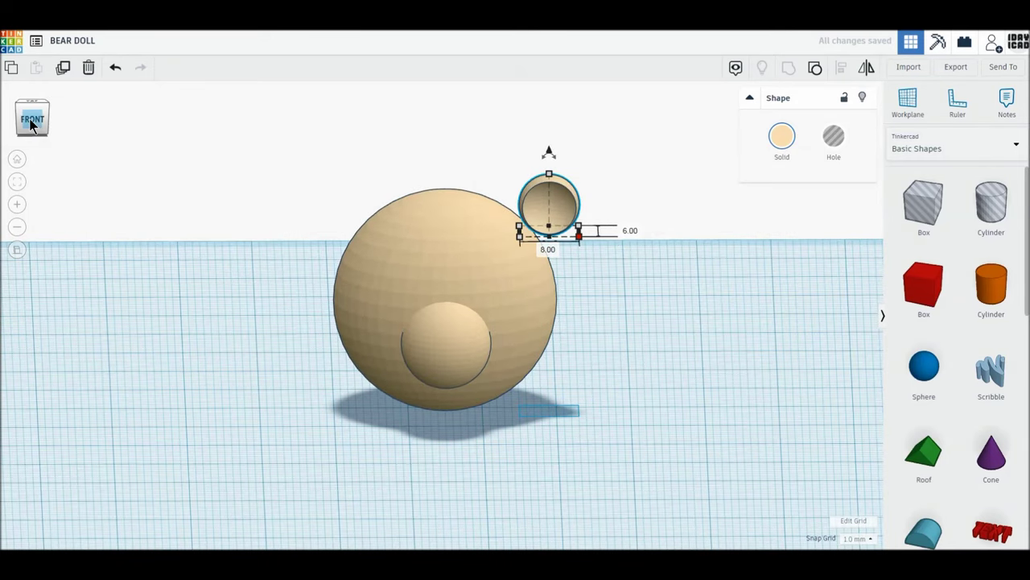
pyautogui.click(33, 122)
pyautogui.moveTo(565, 216); pyautogui.dragTo(532, 219)
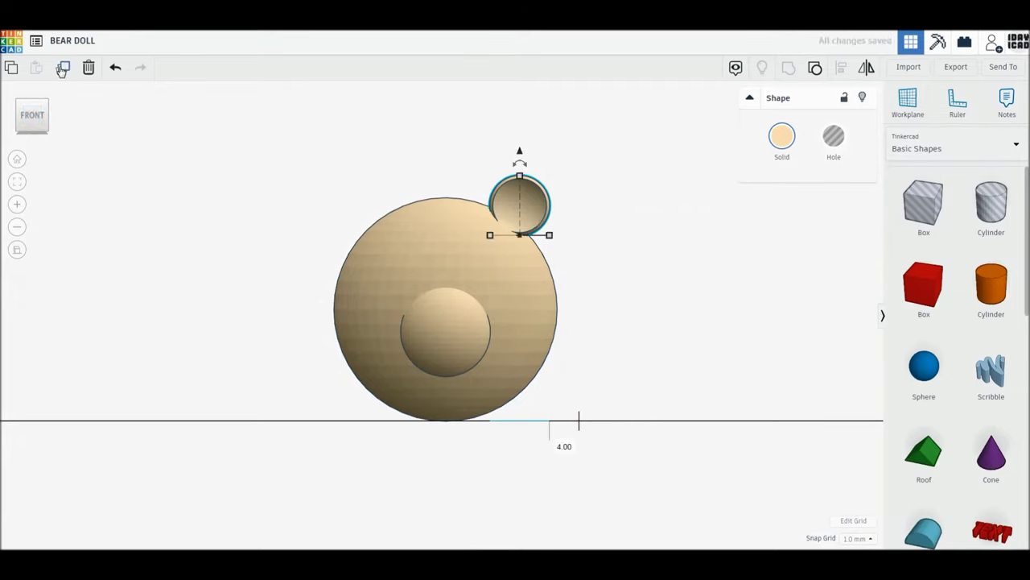
# Duplicate the ear and place the copy on the head's upper-left side.
pyautogui.click(62, 68)
pyautogui.moveTo(539, 211); pyautogui.dragTo(401, 216)
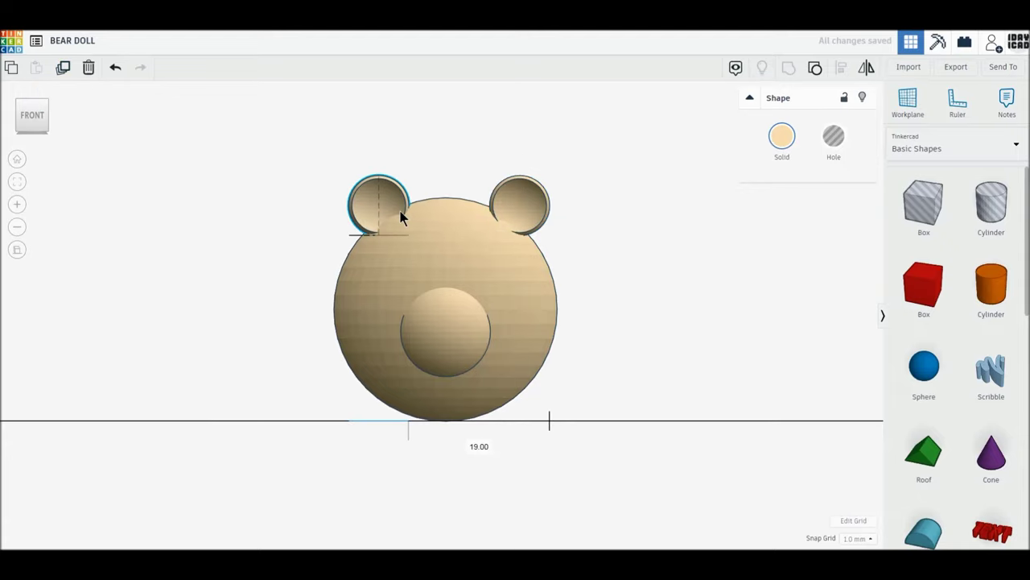
pyautogui.moveTo(393, 211); pyautogui.dragTo(390, 211)
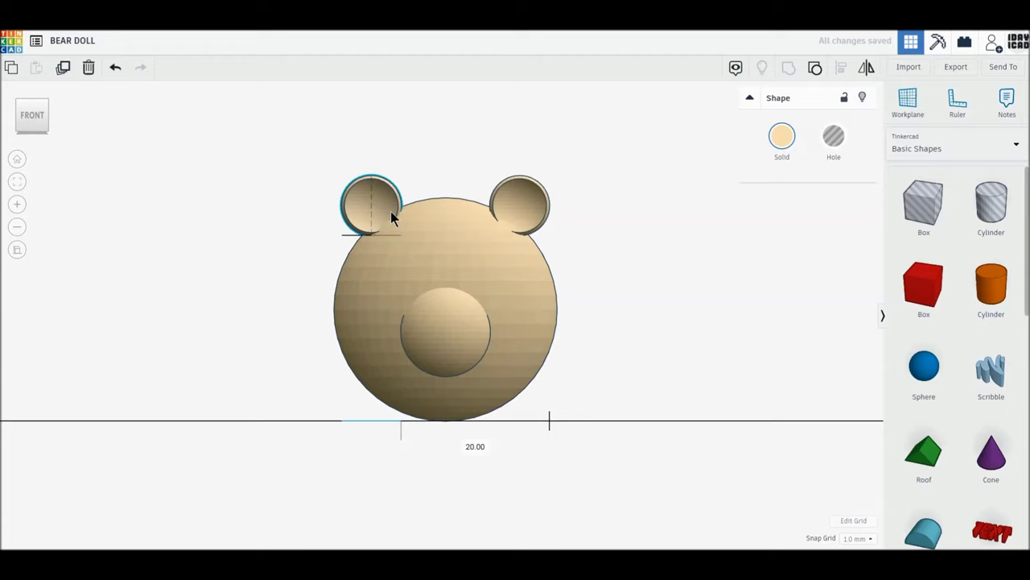
pyautogui.moveTo(267, 286); pyautogui.dragTo(267, 305, button='right')
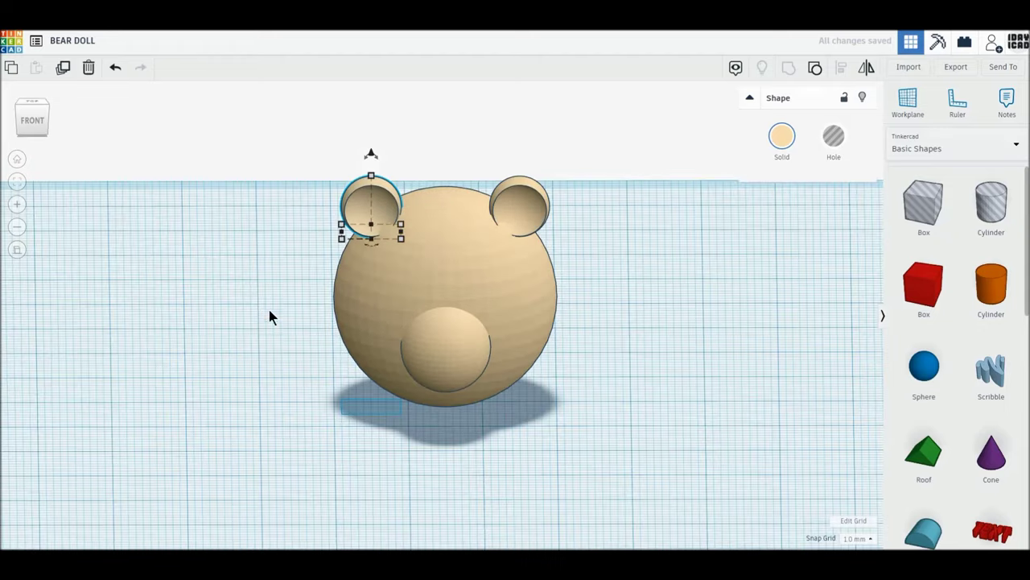
pyautogui.click(34, 98)
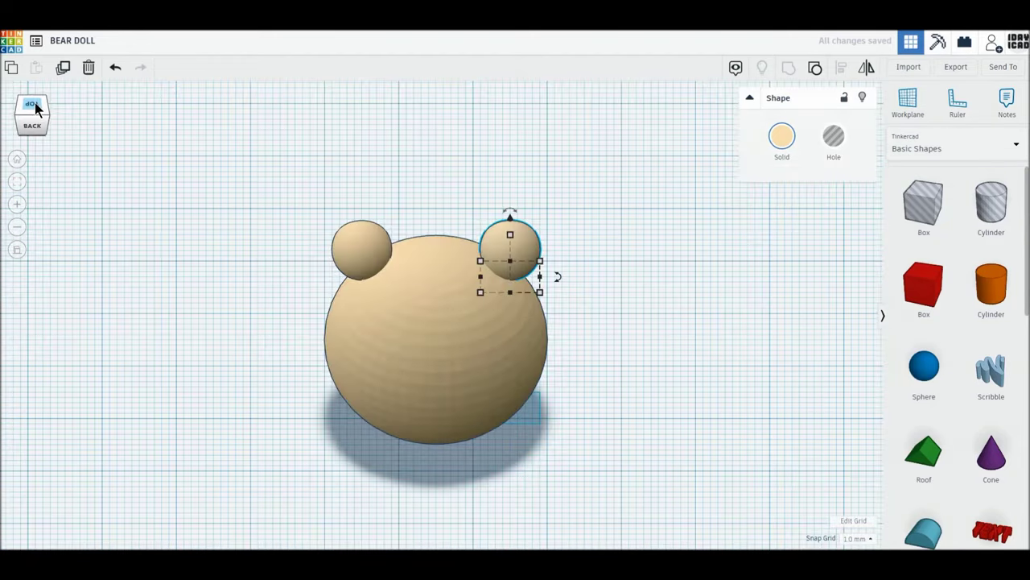
pyautogui.click(20, 158)
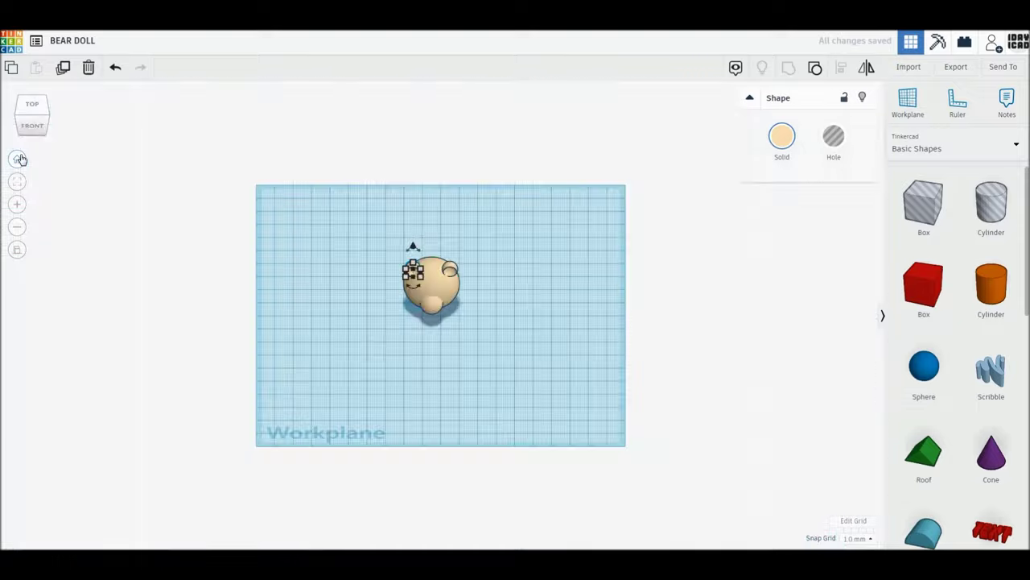
# In top view, reduce the right ear's depth to 5 mm and the left ear's to 4 mm.
pyautogui.click(33, 106)
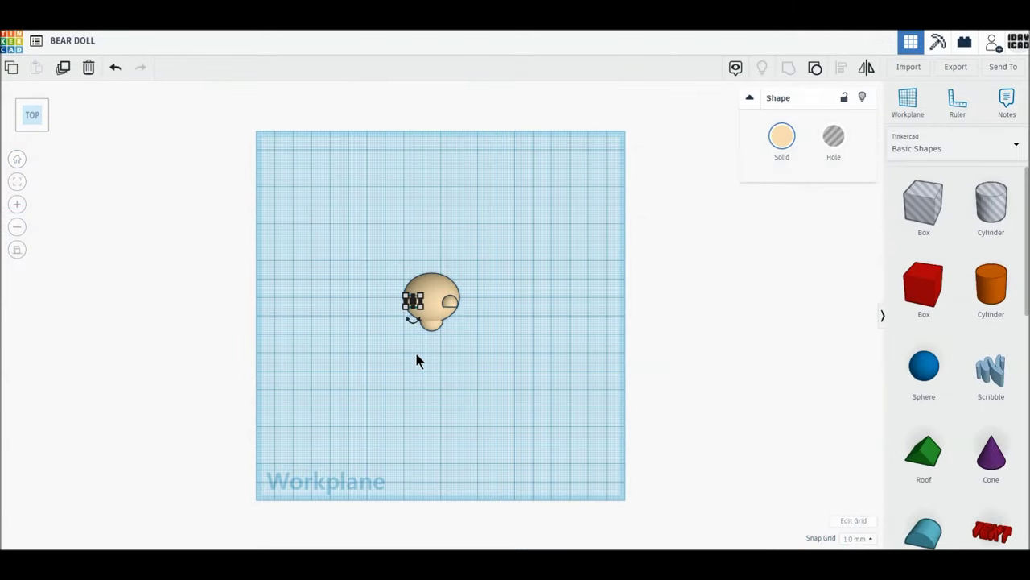
pyautogui.scroll(5, 417, 359)
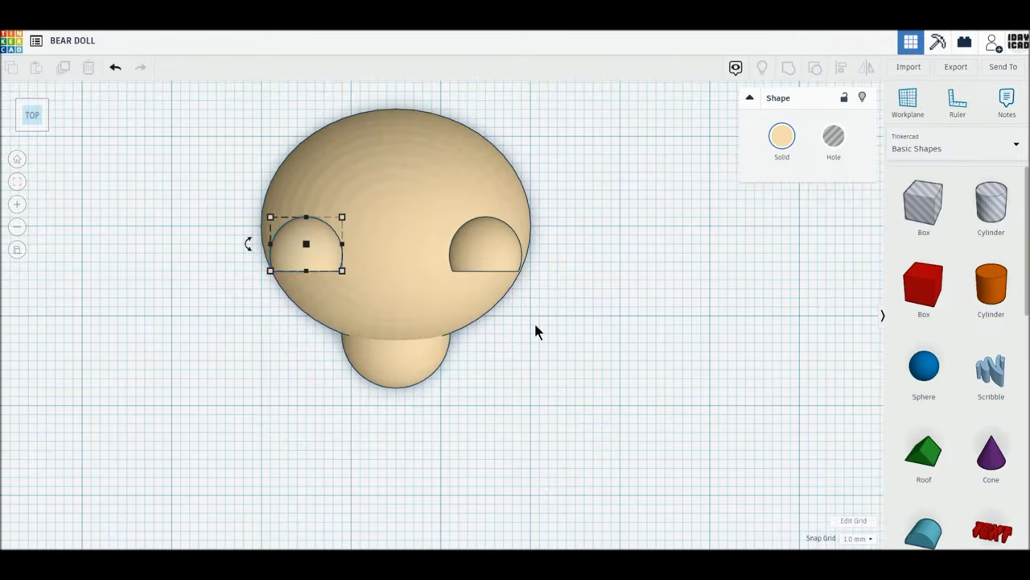
pyautogui.click(534, 320)
pyautogui.click(481, 260)
pyautogui.moveTo(486, 272); pyautogui.dragTo(485, 254)
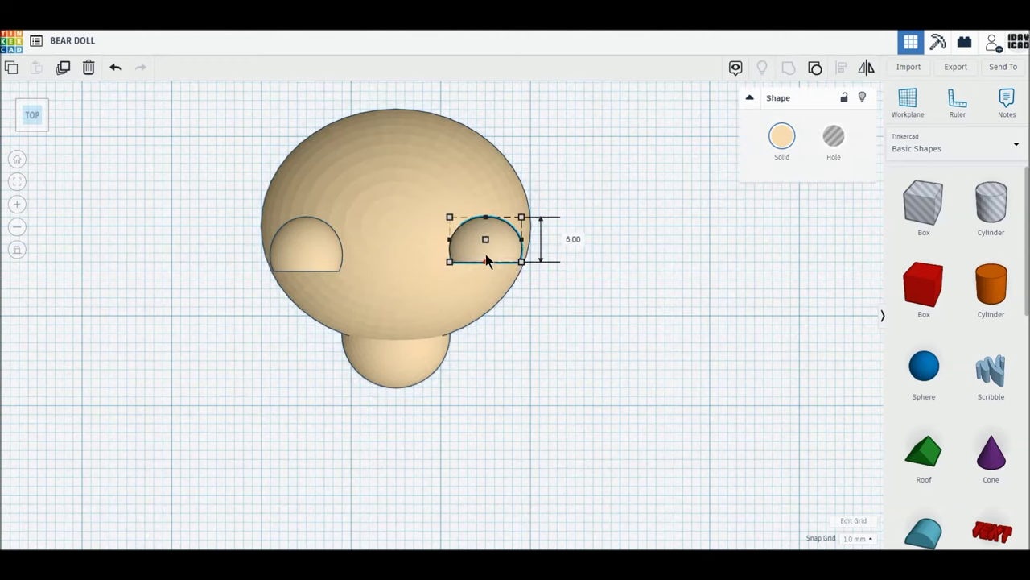
pyautogui.click(303, 269)
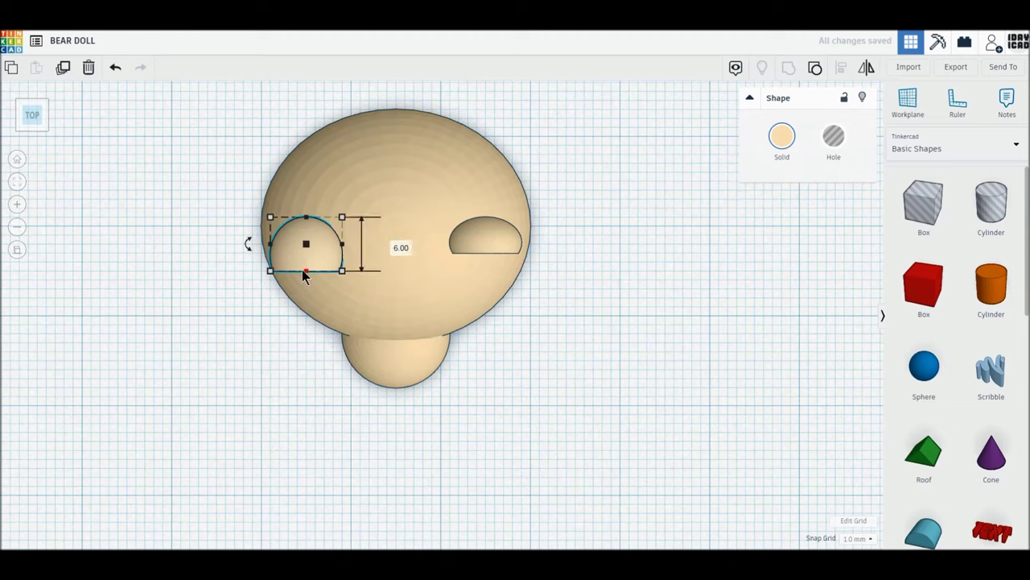
pyautogui.moveTo(304, 270); pyautogui.dragTo(304, 254)
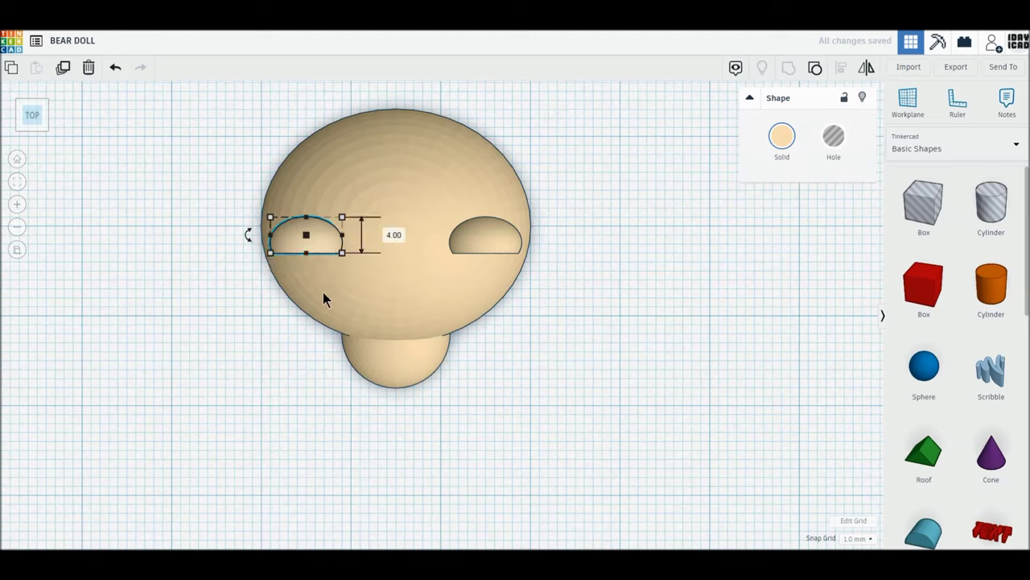
# Nudge both ears back 1 mm so they sit symmetrically, then check from the front.
pyautogui.press('Escape')
pyautogui.click(323, 239)
pyautogui.press('Up')
pyautogui.press('Escape')
pyautogui.click(489, 240)
pyautogui.press('Up')
pyautogui.moveTo(493, 239); pyautogui.dragTo(440, 219, button='right')
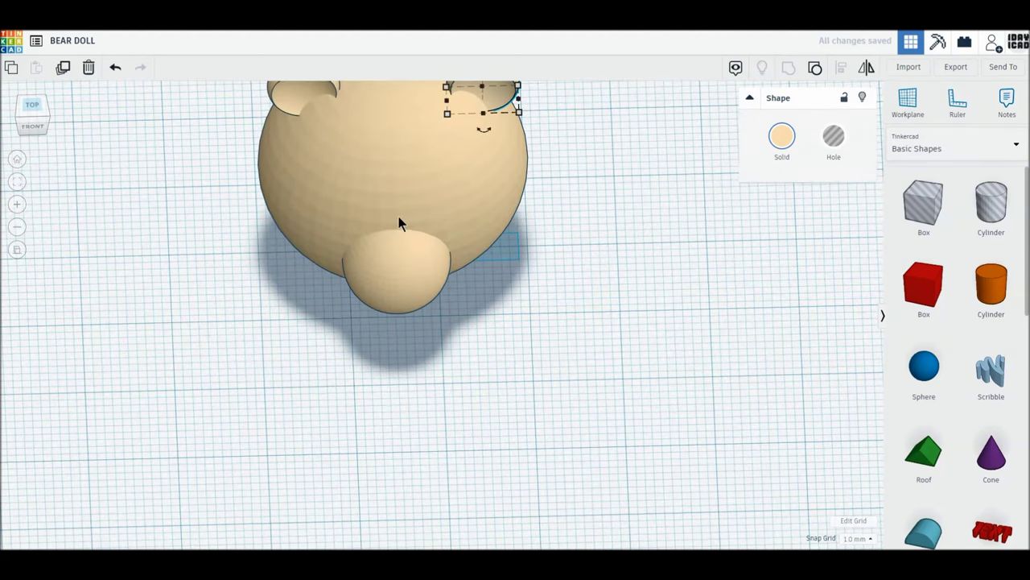
pyautogui.click(33, 127)
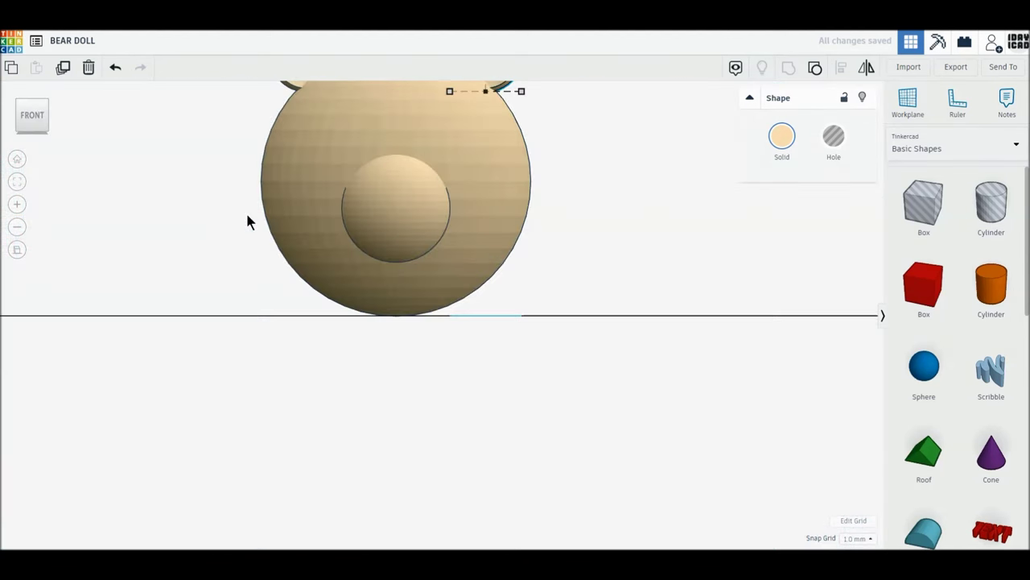
pyautogui.click(198, 256)
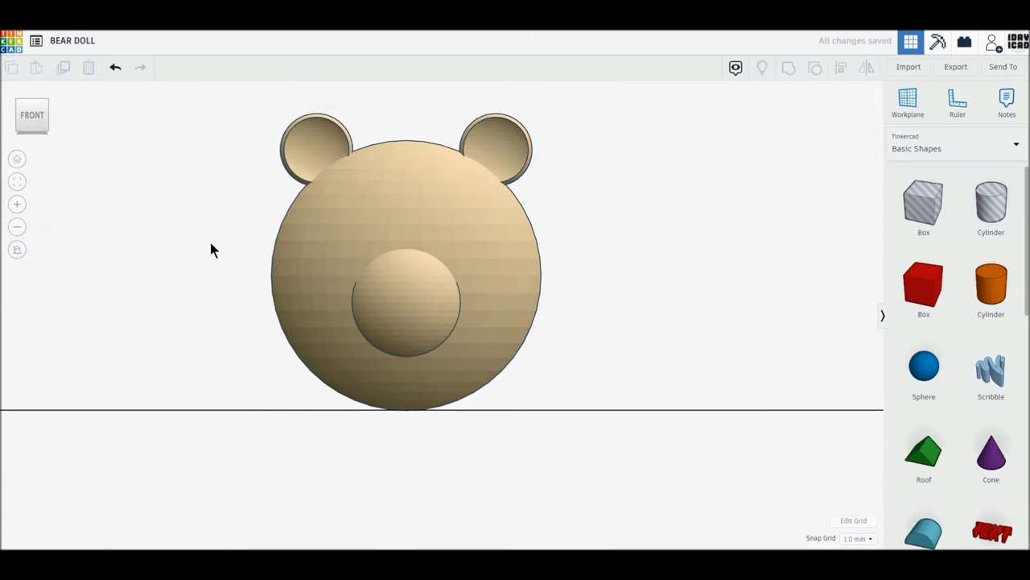
# Duplicate the muzzle sphere and move the copy off to the right of the head.
pyautogui.moveTo(210, 239); pyautogui.dragTo(195, 292, button='right')
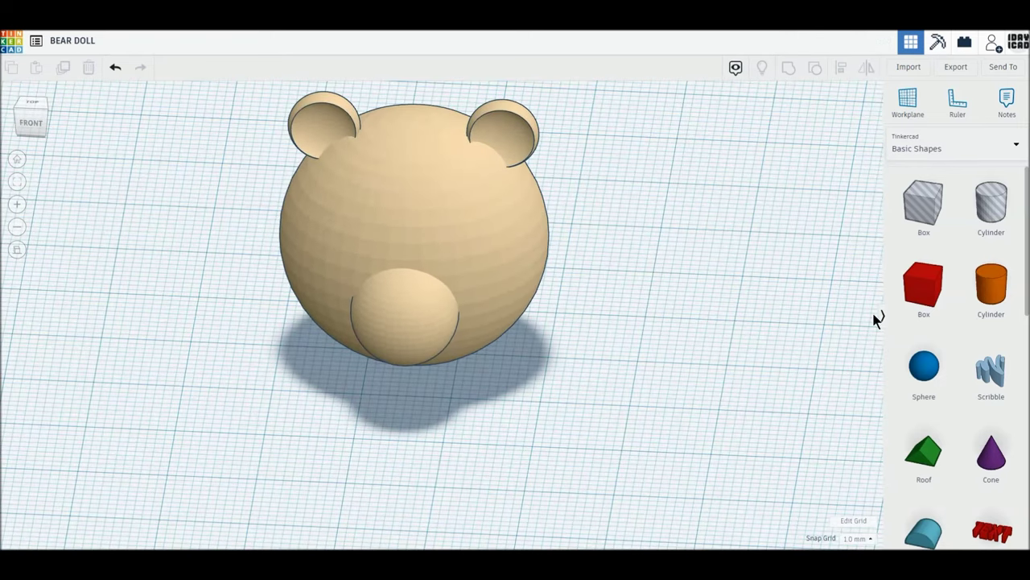
pyautogui.click(408, 332)
pyautogui.click(62, 69)
pyautogui.click(368, 319)
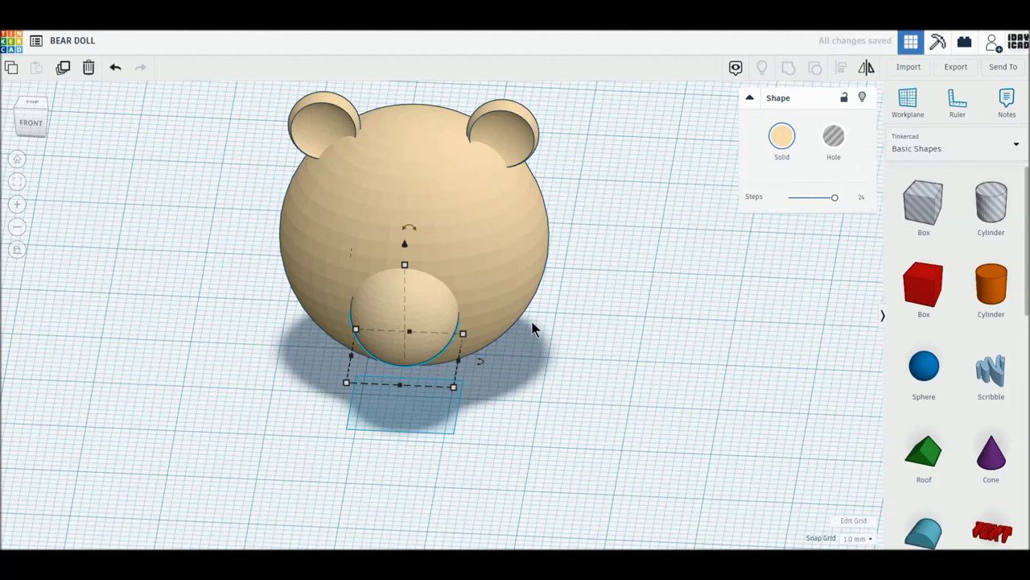
pyautogui.moveTo(426, 310); pyautogui.dragTo(631, 323)
# Set the copy to height 6, width and length 4 mm, and colour it black.
pyautogui.click(661, 325)
pyautogui.write('6')
pyautogui.press('Return')
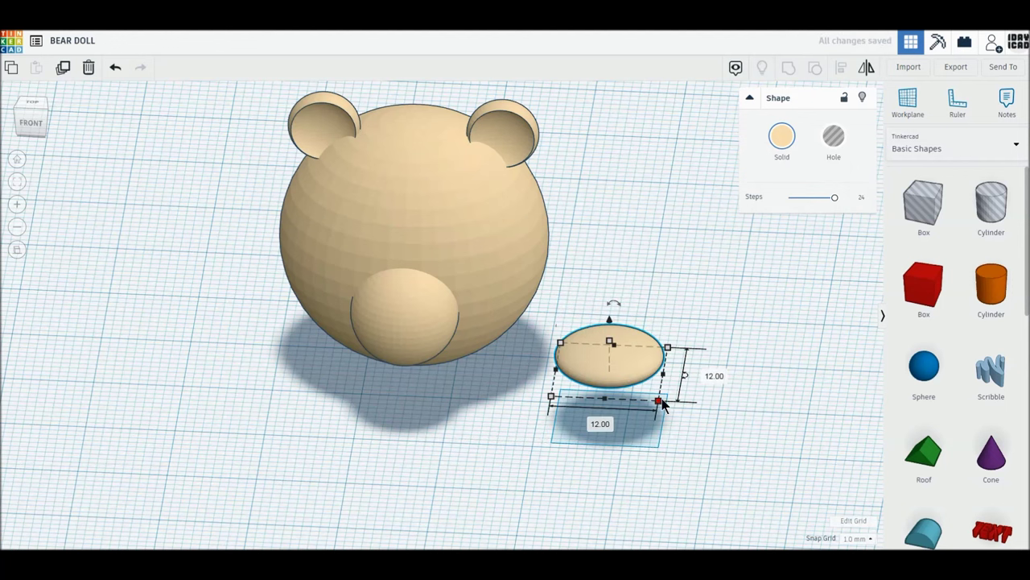
pyautogui.press('Return')
pyautogui.click(604, 388)
pyautogui.write('4')
pyautogui.press('Return')
pyautogui.click(782, 137)
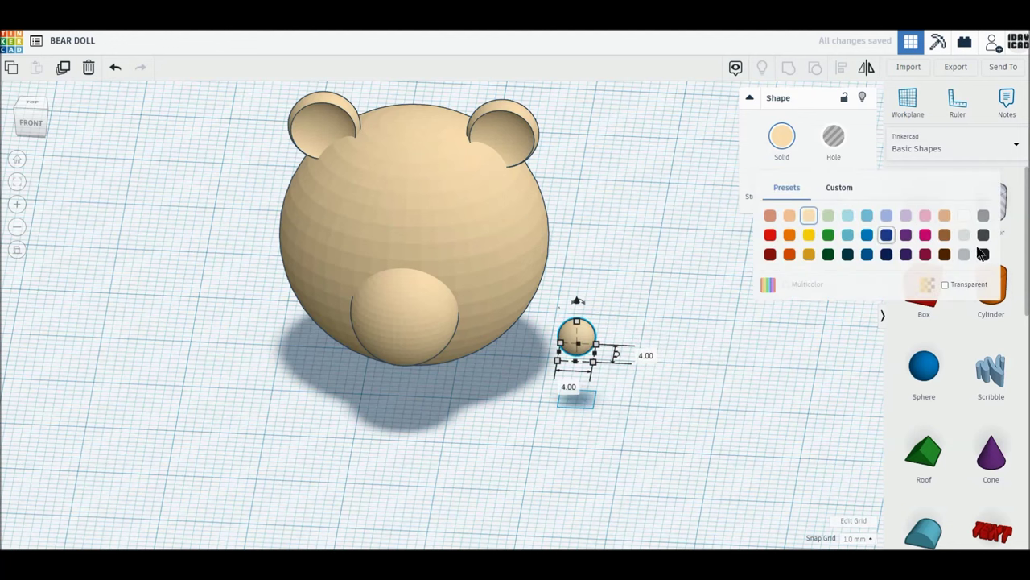
pyautogui.click(982, 239)
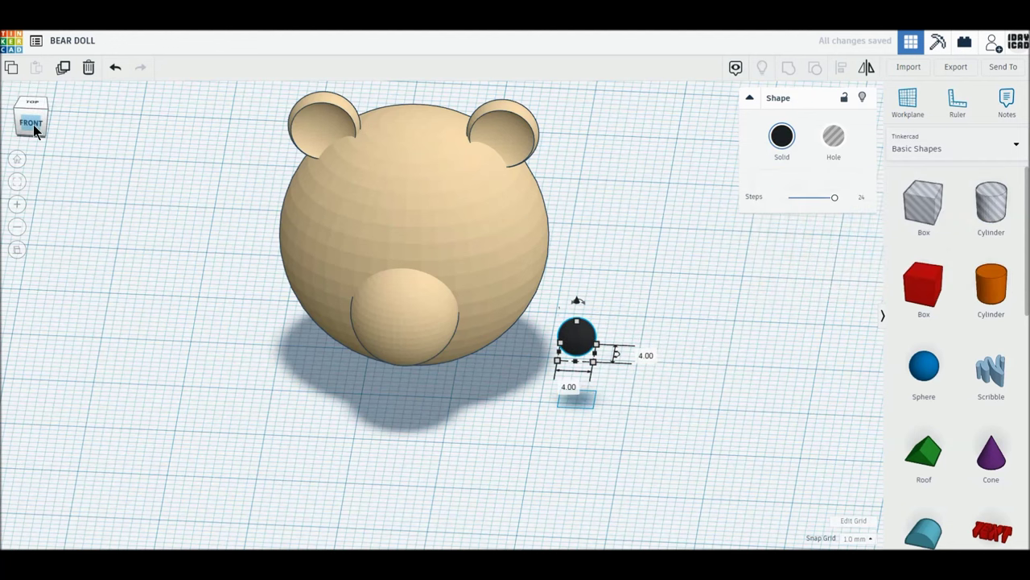
# Set the 4 mm black nose sphere centred on the front of the bear's muzzle.
pyautogui.moveTo(576, 338)
pyautogui.mouseDown()
pyautogui.moveTo(412, 338)
pyautogui.moveTo(409, 366)
pyautogui.mouseUp()
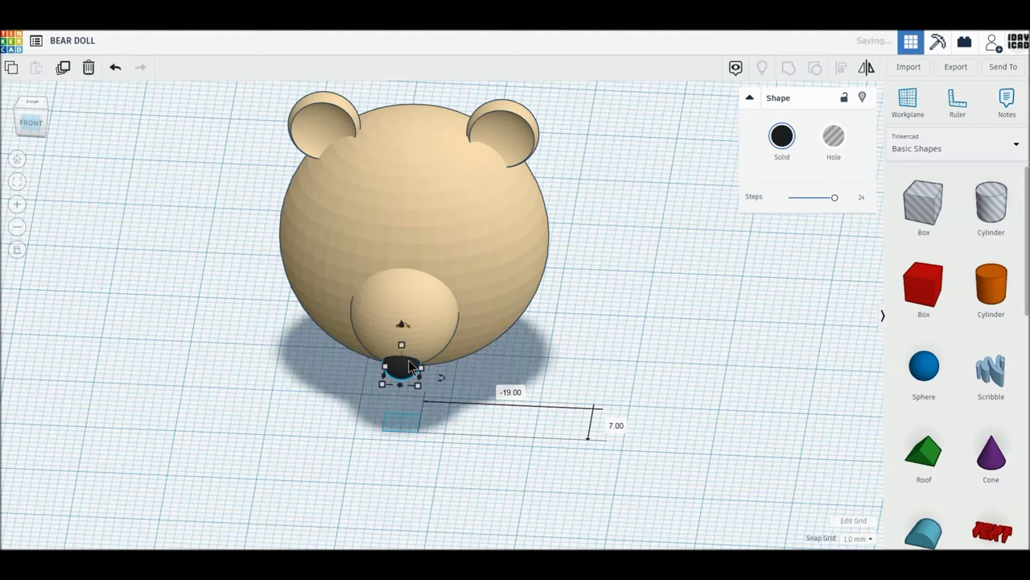
pyautogui.click(30, 120)
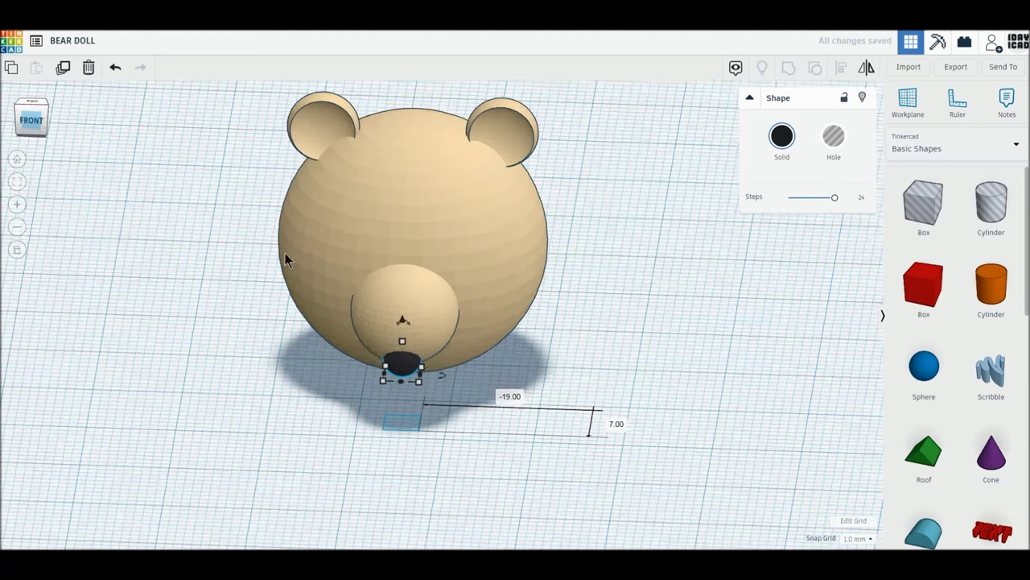
pyautogui.moveTo(406, 287); pyautogui.dragTo(407, 238)
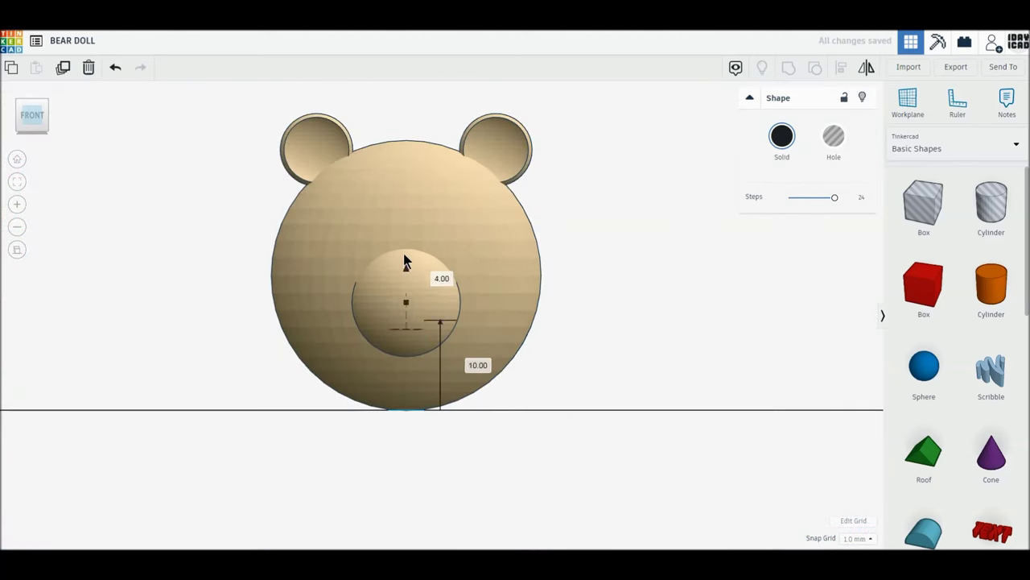
pyautogui.moveTo(407, 238); pyautogui.dragTo(413, 336, button='right')
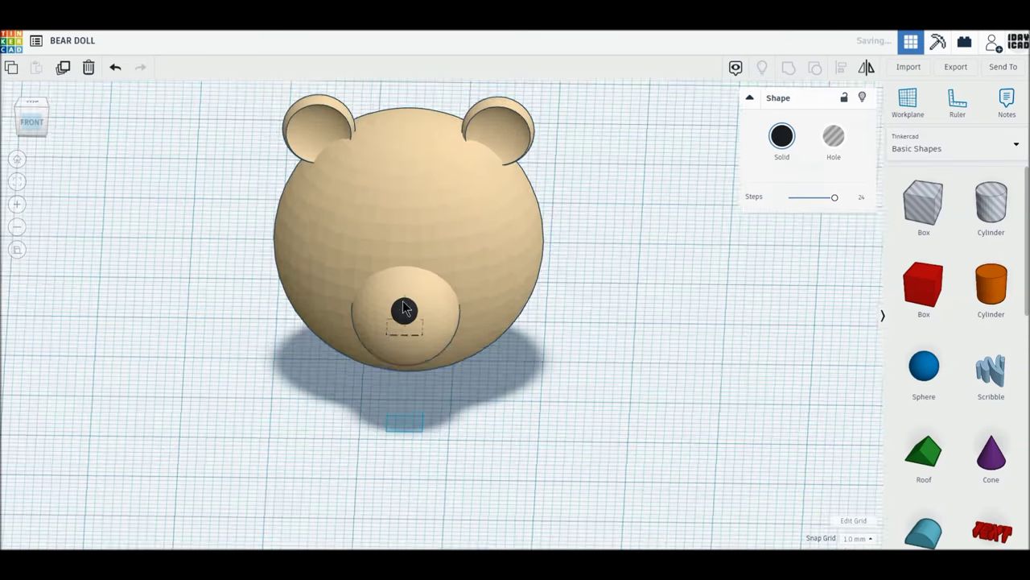
pyautogui.press('Escape')
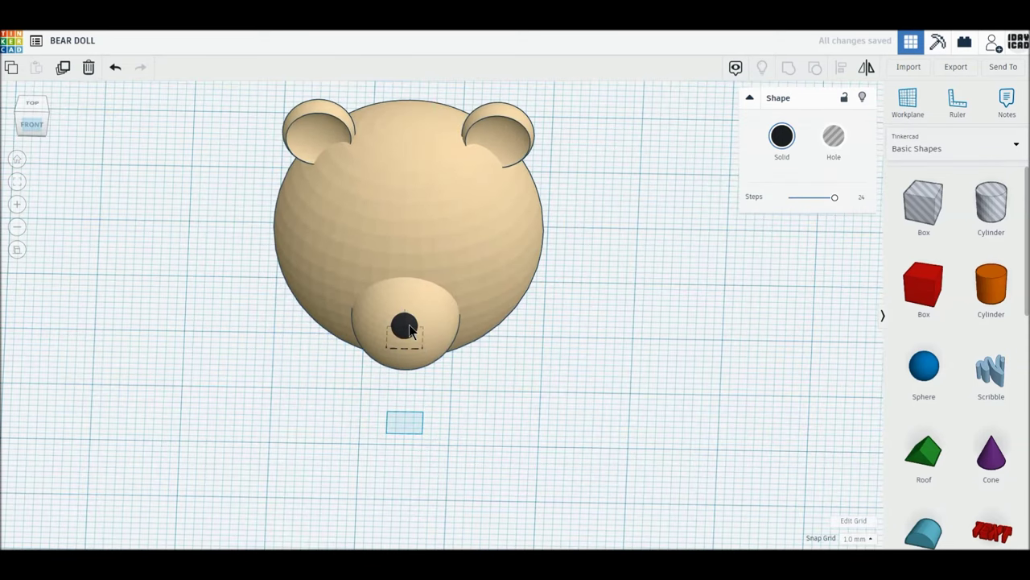
pyautogui.moveTo(408, 326); pyautogui.dragTo(410, 328)
pyautogui.moveTo(525, 379)
pyautogui.mouseDown(button='right')
pyautogui.moveTo(390, 356)
pyautogui.moveTo(498, 363)
pyautogui.moveTo(183, 245)
pyautogui.mouseUp(button='right')
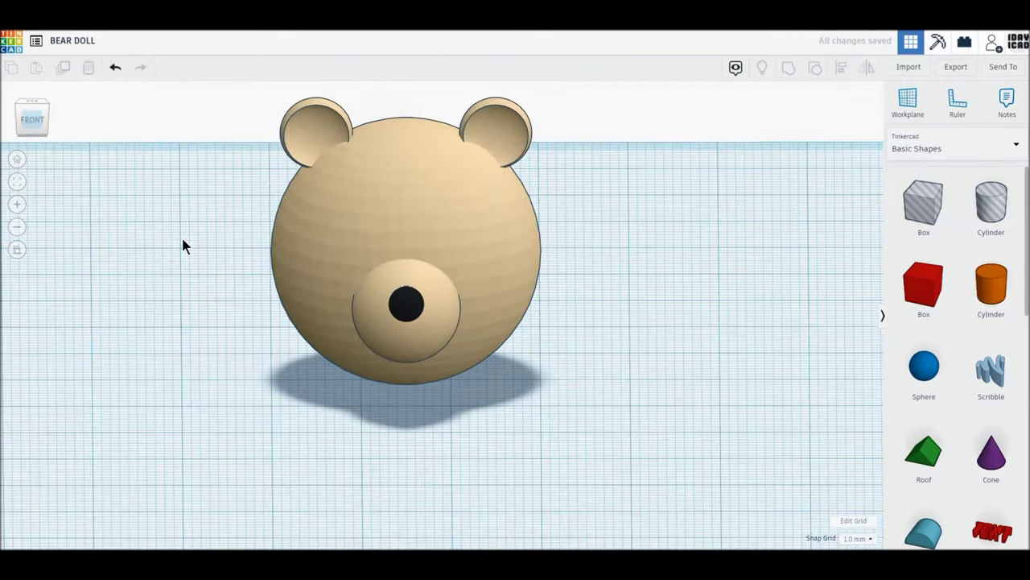
pyautogui.click(406, 302)
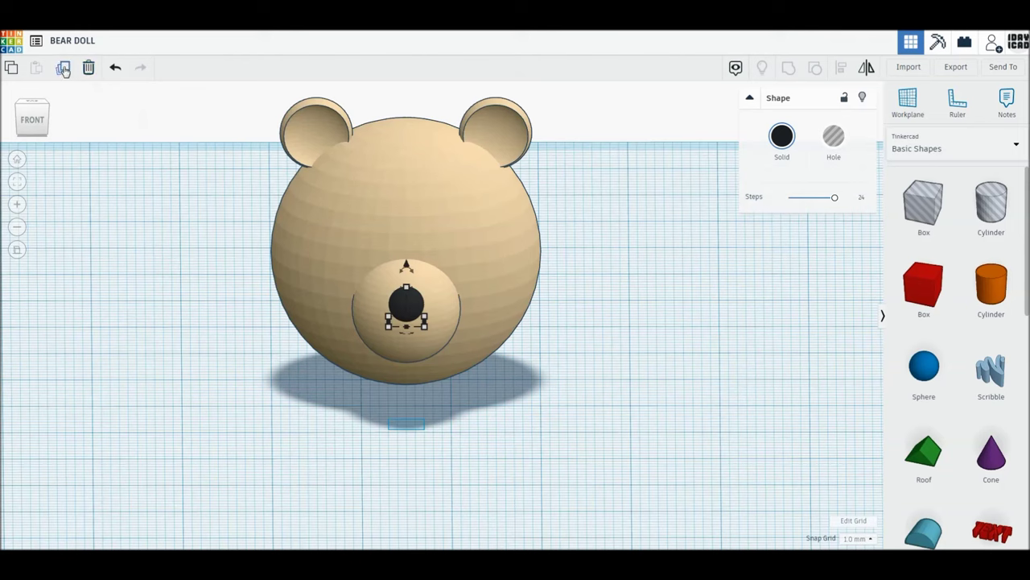
# Duplicate the nose into a left eye above the muzzle, deleting a stray extra copy.
pyautogui.click(62, 68)
pyautogui.moveTo(417, 310); pyautogui.dragTo(359, 292)
pyautogui.moveTo(352, 248); pyautogui.dragTo(351, 212)
pyautogui.click(62, 69)
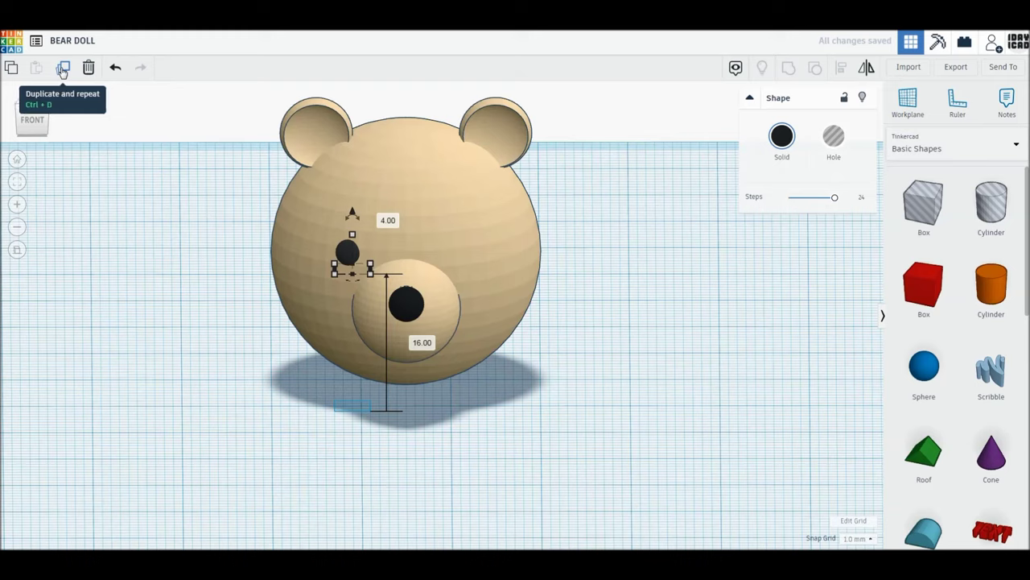
pyautogui.moveTo(347, 254); pyautogui.dragTo(294, 195)
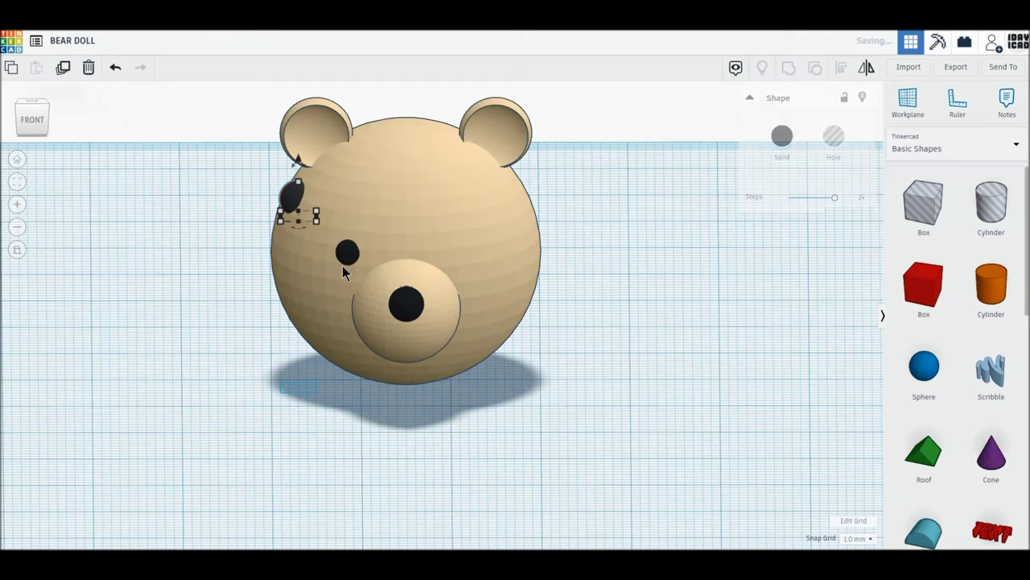
pyautogui.click(88, 68)
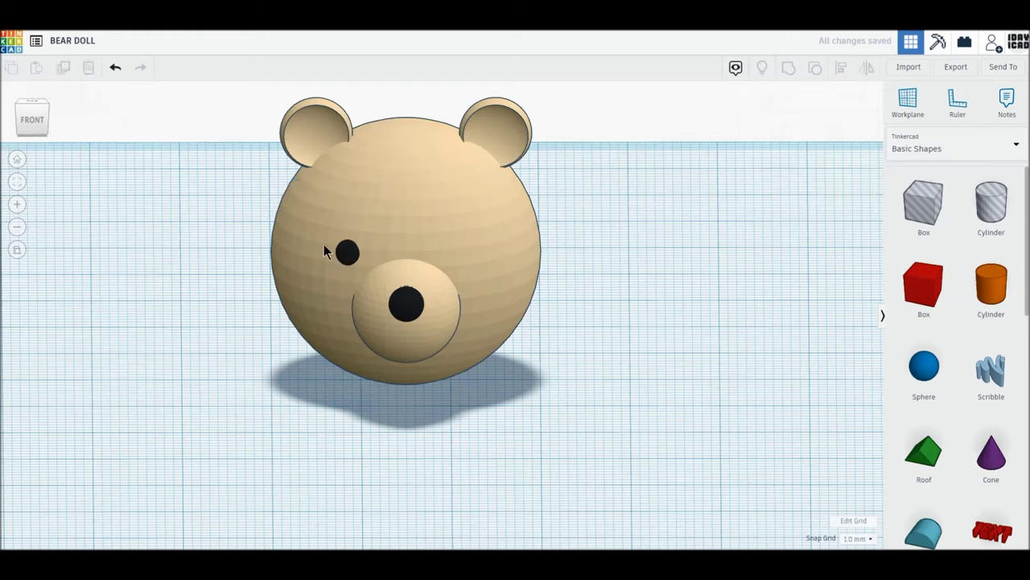
# Copy the left eye across to the right side of the face, then add a cylinder beside the head.
pyautogui.click(347, 252)
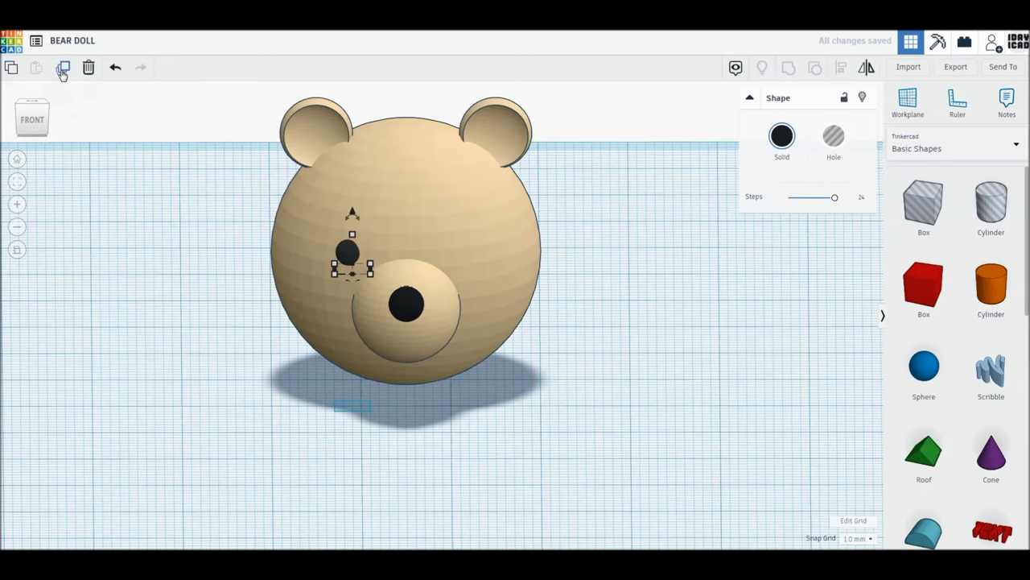
pyautogui.click(62, 69)
pyautogui.moveTo(343, 258); pyautogui.dragTo(455, 257)
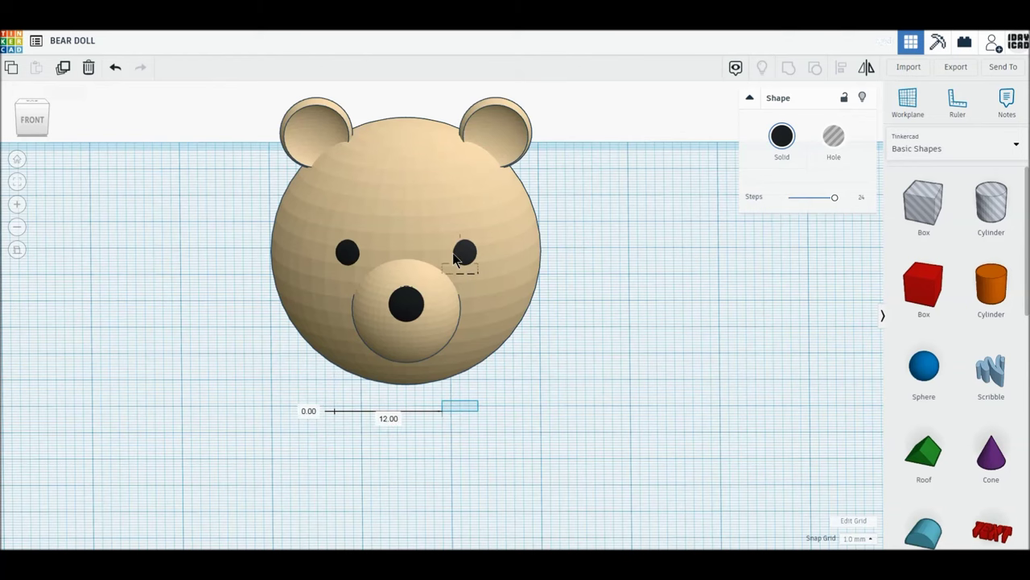
pyautogui.click(616, 359)
pyautogui.moveTo(610, 368)
pyautogui.mouseDown(button='right')
pyautogui.moveTo(605, 338)
pyautogui.moveTo(602, 363)
pyautogui.moveTo(835, 340)
pyautogui.mouseUp(button='right')
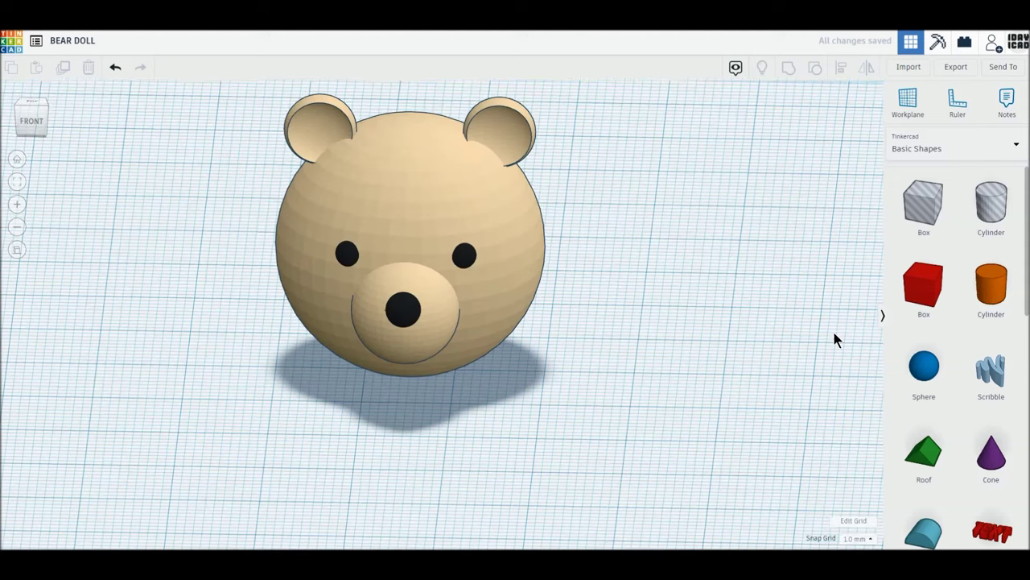
pyautogui.moveTo(988, 278); pyautogui.dragTo(648, 415)
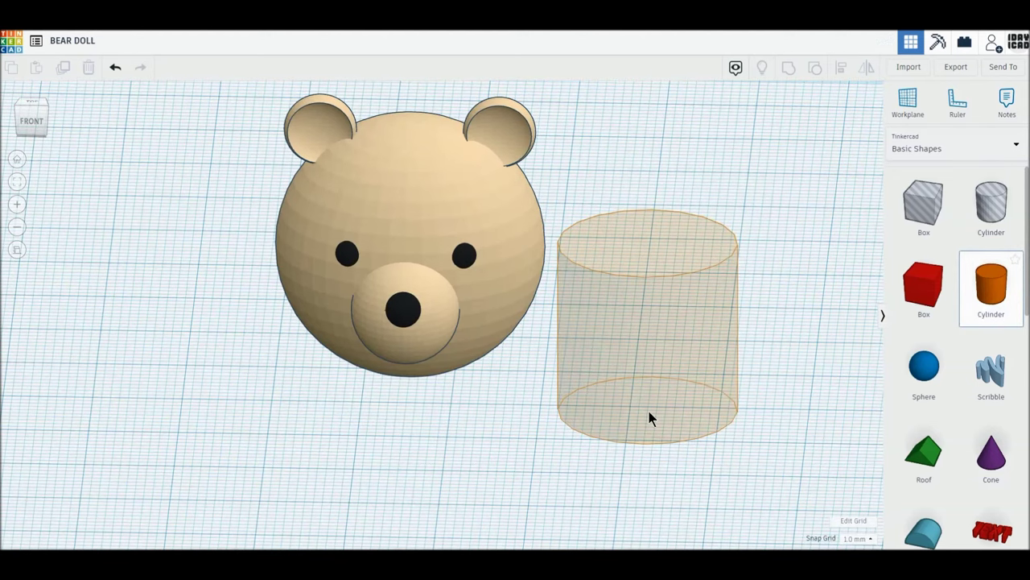
# Give the cylinder 64 sides and cut a 64-sided 17 × 17 cylinder hole into it.
pyautogui.moveTo(795, 199); pyautogui.dragTo(873, 194)
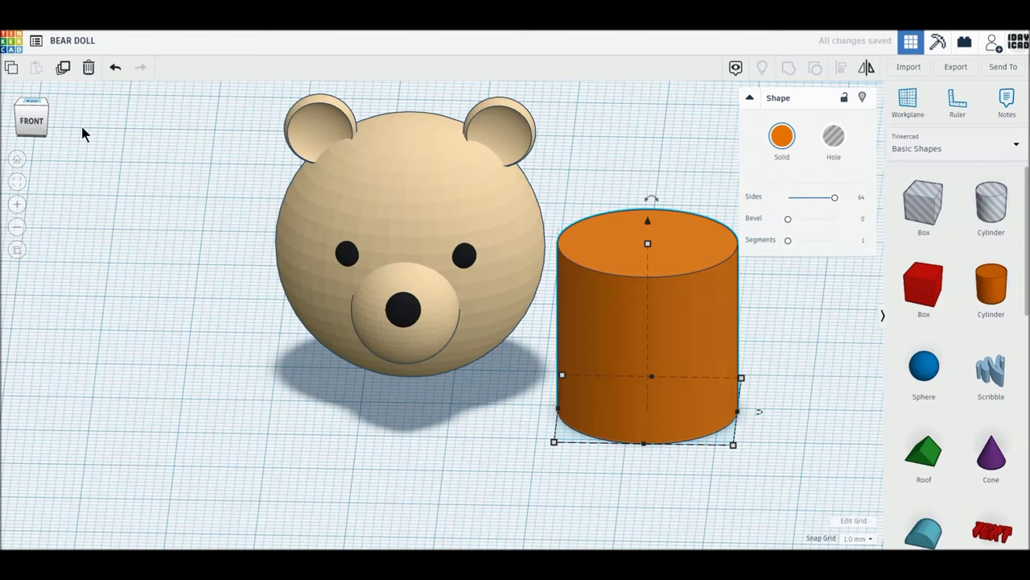
pyautogui.click(32, 102)
pyautogui.moveTo(714, 394); pyautogui.dragTo(753, 382)
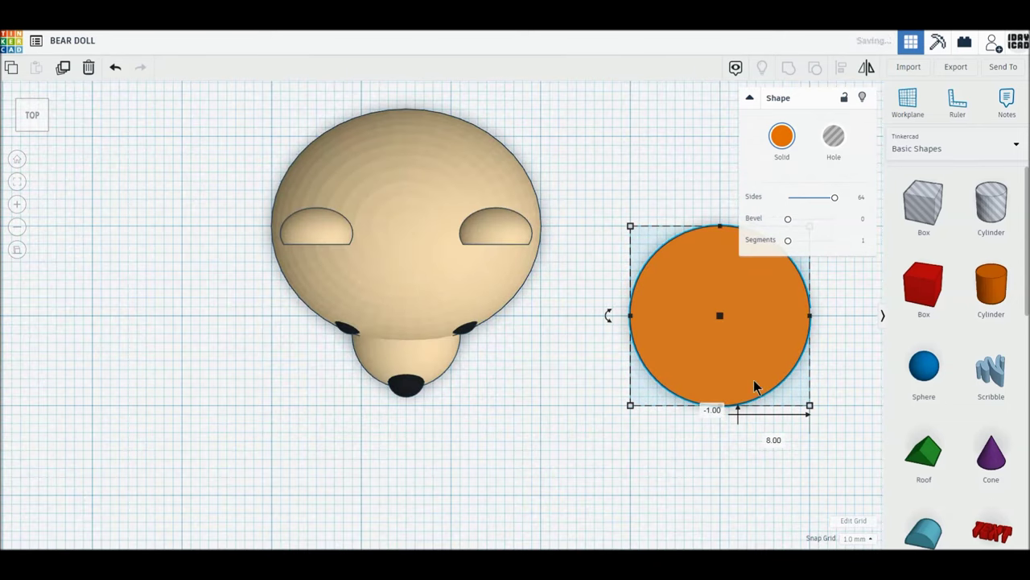
pyautogui.moveTo(753, 391); pyautogui.dragTo(519, 408, button='middle')
pyautogui.click(980, 213)
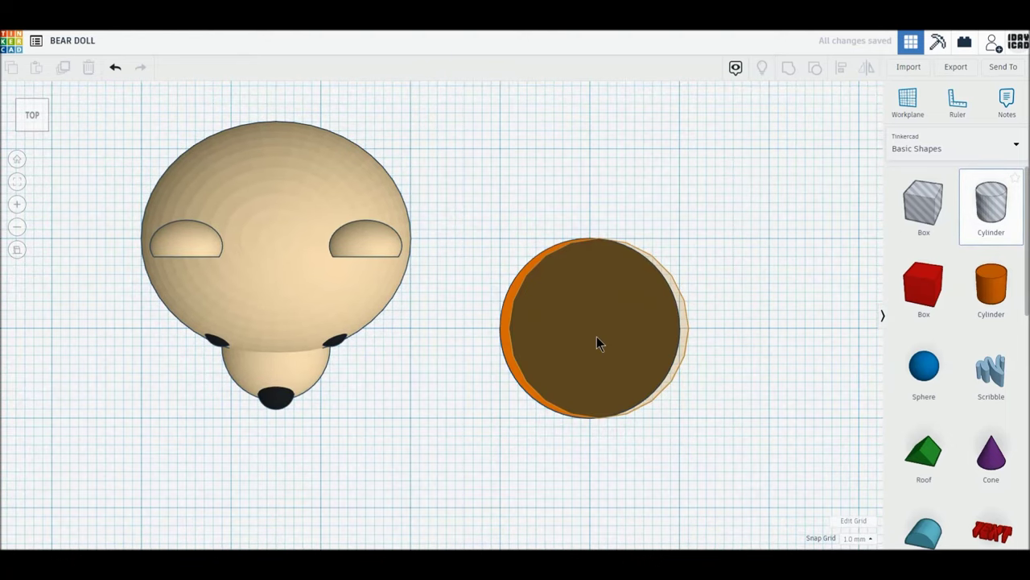
pyautogui.click(595, 339)
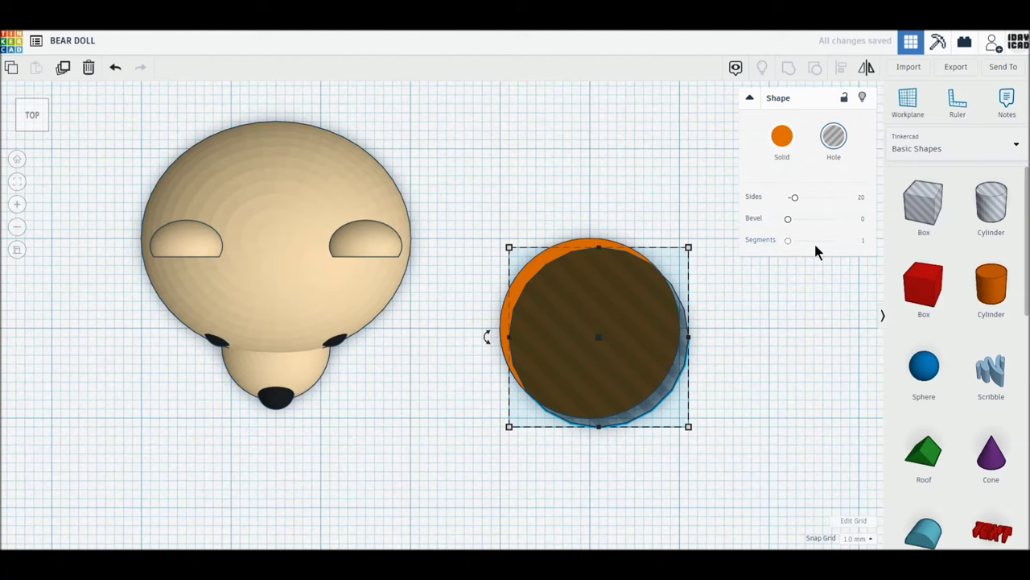
pyautogui.moveTo(794, 197); pyautogui.dragTo(874, 207)
pyautogui.moveTo(688, 427)
pyautogui.mouseDown()
pyautogui.moveTo(661, 401)
pyautogui.moveTo(670, 409)
pyautogui.mouseUp()
# Cover part of the ring with a box hole, group everything into an arc, and make it a hole.
pyautogui.moveTo(923, 205); pyautogui.dragTo(588, 279)
pyautogui.moveTo(726, 406); pyautogui.dragTo(603, 320)
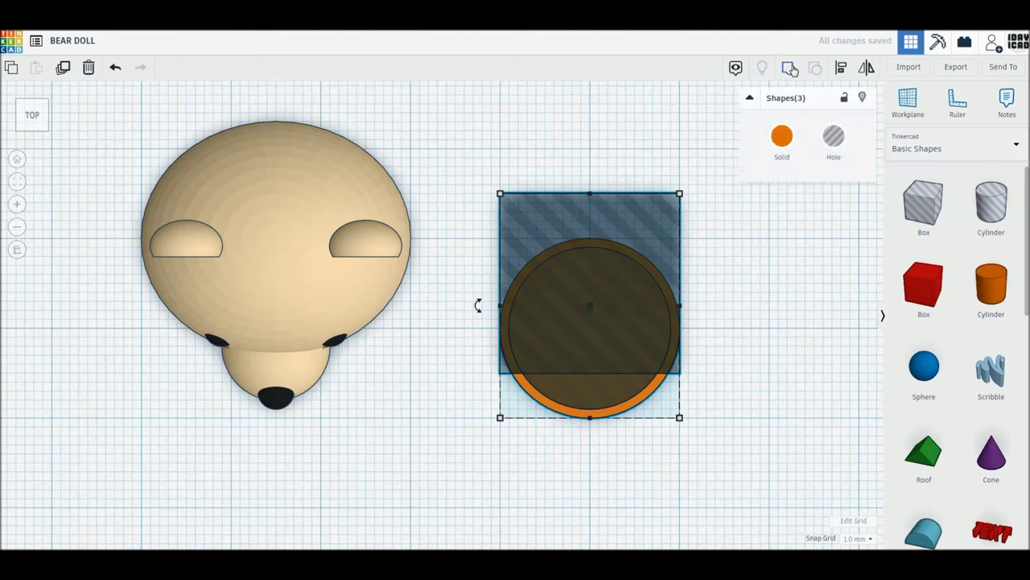
pyautogui.click(790, 68)
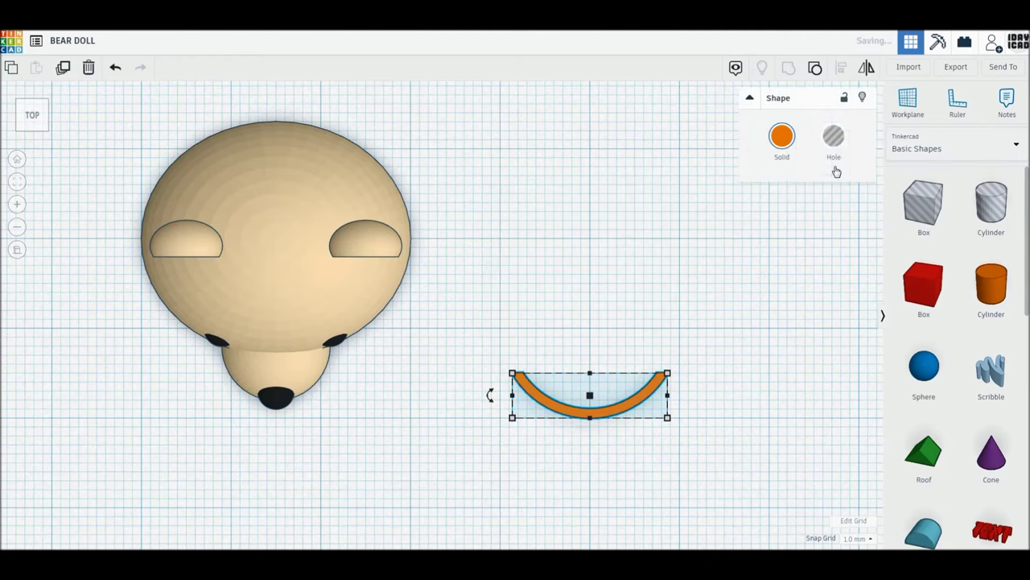
pyautogui.click(834, 138)
# Resize the arc hole to 8 mm wide and 2 mm high and rotate it 90° upright.
pyautogui.moveTo(667, 417); pyautogui.dragTo(579, 412)
pyautogui.click(546, 460)
pyautogui.write('8')
pyautogui.press('Return')
pyautogui.click(635, 390)
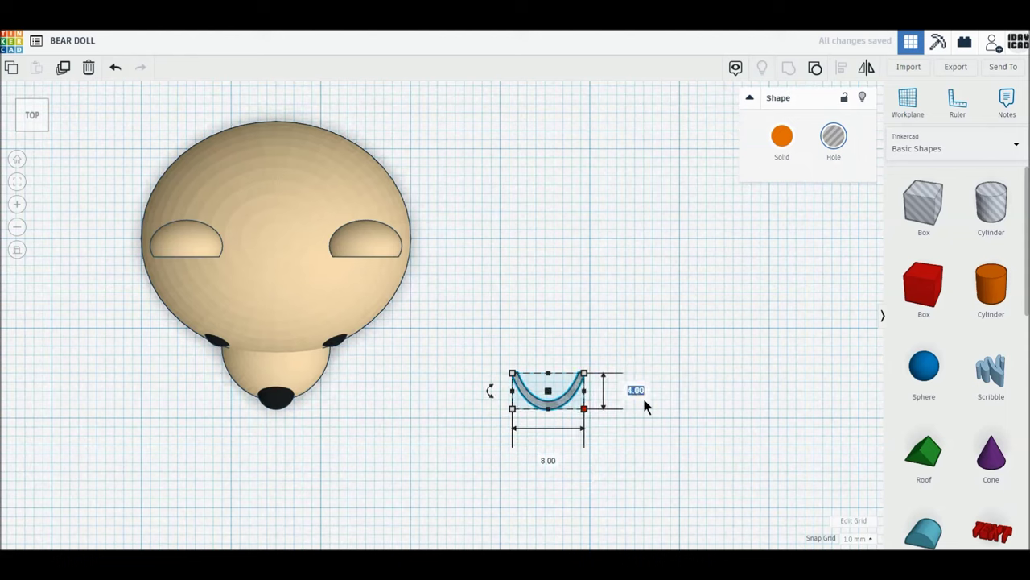
pyautogui.write('2')
pyautogui.press('Return')
pyautogui.moveTo(548, 443)
pyautogui.mouseDown(button='right')
pyautogui.moveTo(617, 403)
pyautogui.moveTo(649, 365)
pyautogui.moveTo(619, 245)
pyautogui.mouseUp(button='right')
pyautogui.moveTo(600, 266)
pyautogui.mouseDown()
pyautogui.moveTo(620, 358)
pyautogui.moveTo(613, 351)
pyautogui.mouseUp()
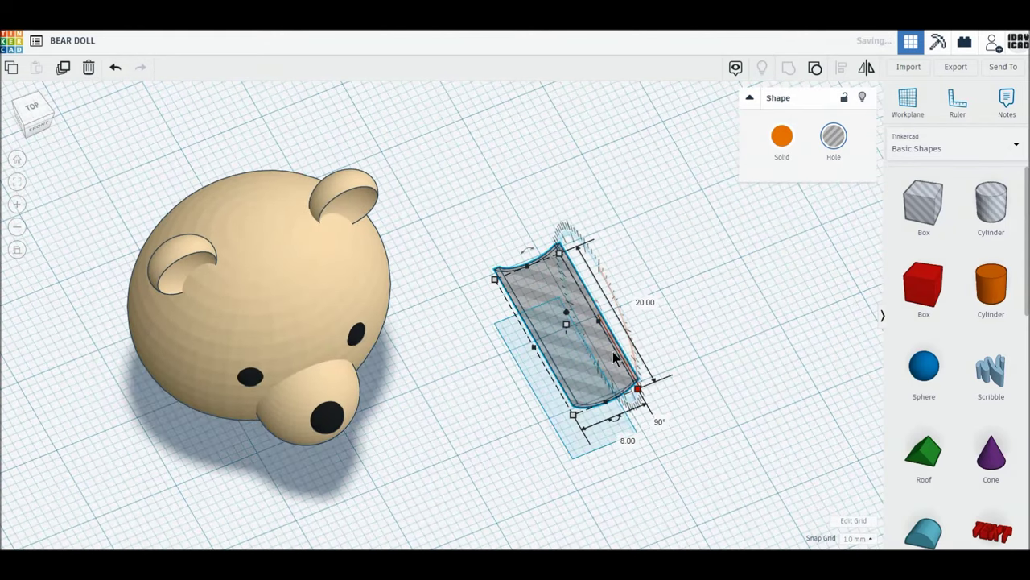
# Move the smile hole onto the snout below the nose, push it into the muzzle, and select all head parts.
pyautogui.click(38, 125)
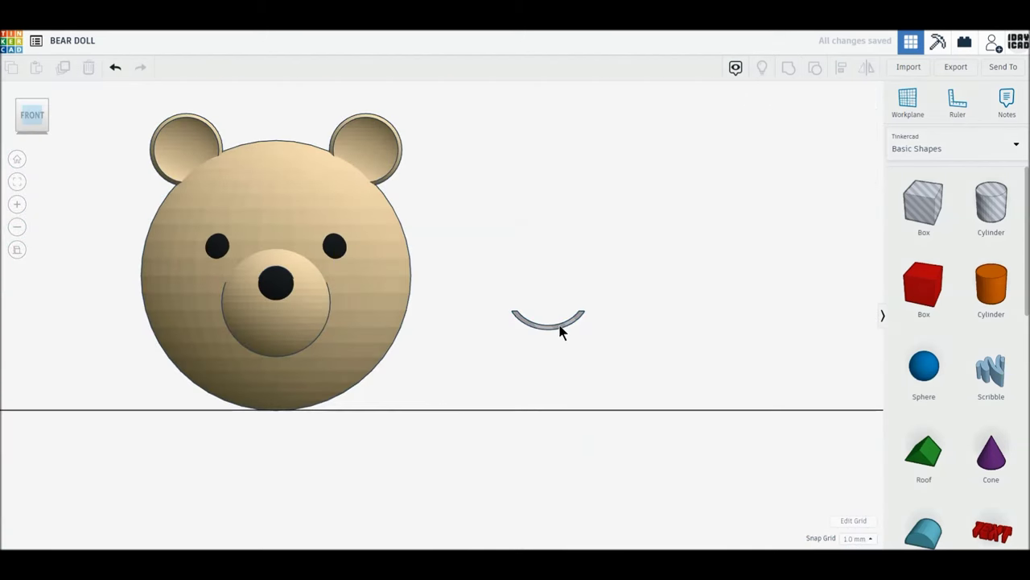
pyautogui.moveTo(563, 329); pyautogui.dragTo(288, 327)
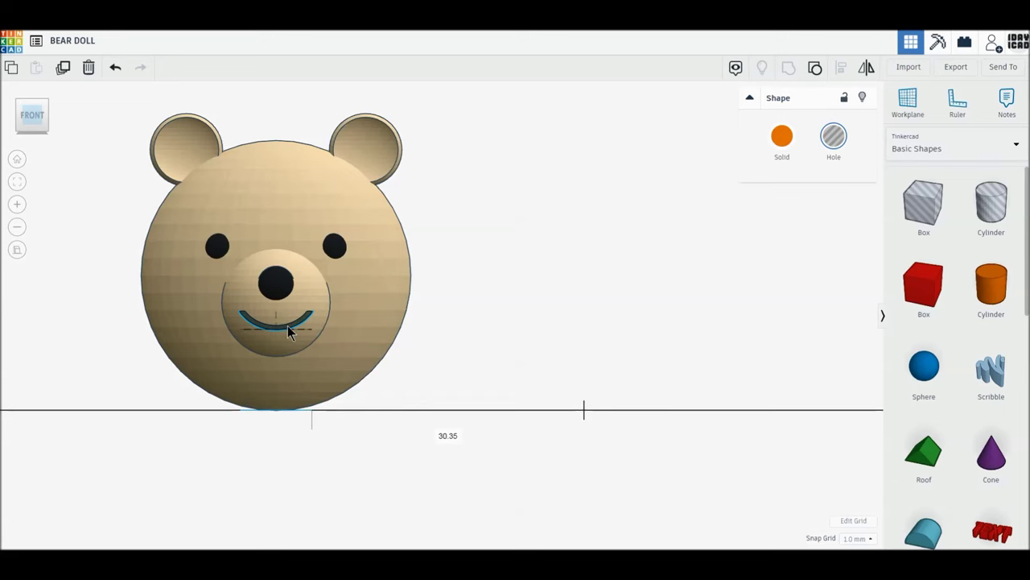
pyautogui.moveTo(407, 325); pyautogui.dragTo(397, 352, button='right')
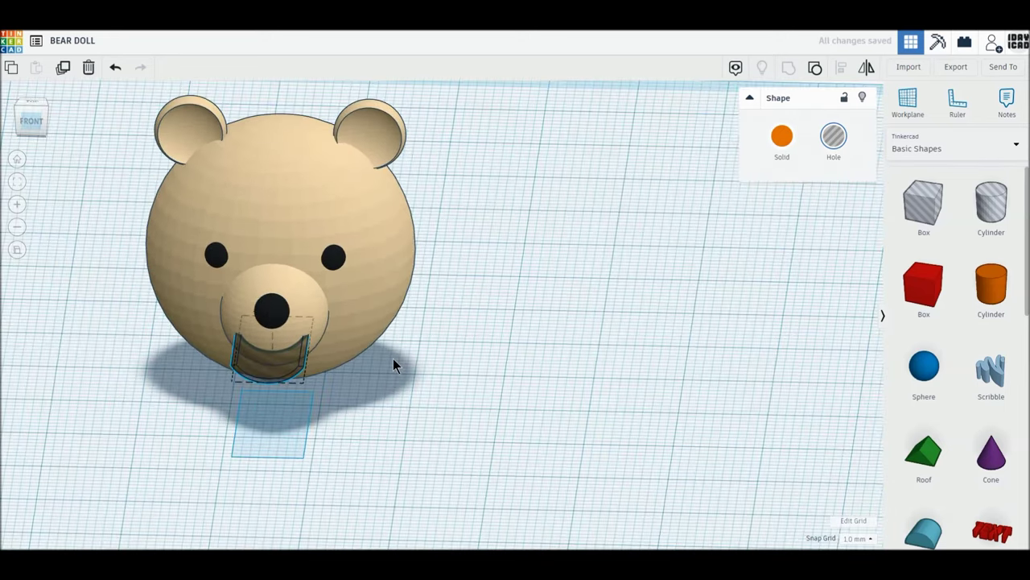
pyautogui.moveTo(275, 370)
pyautogui.mouseDown()
pyautogui.moveTo(267, 409)
pyautogui.moveTo(268, 399)
pyautogui.mouseUp()
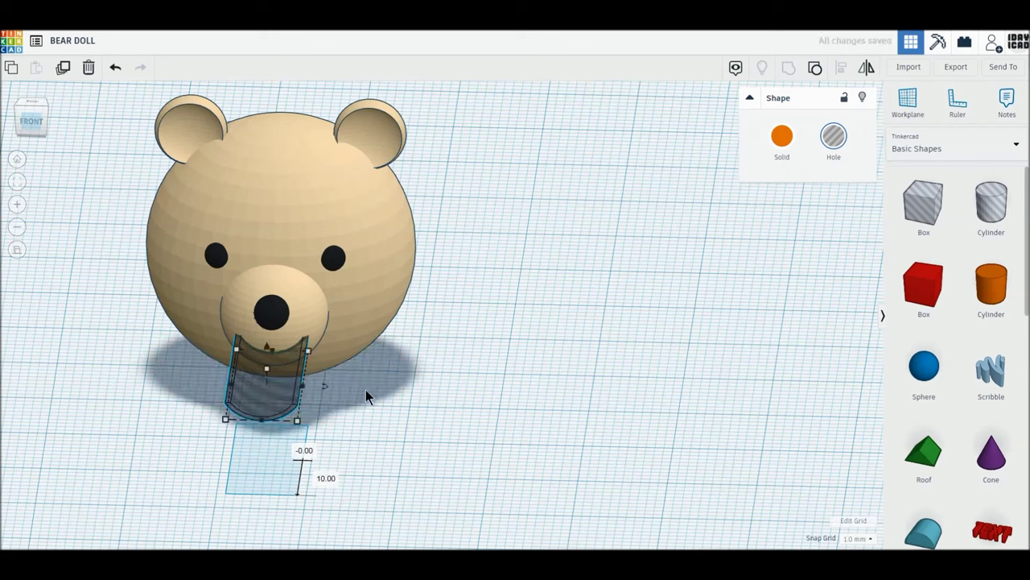
pyautogui.click(366, 390)
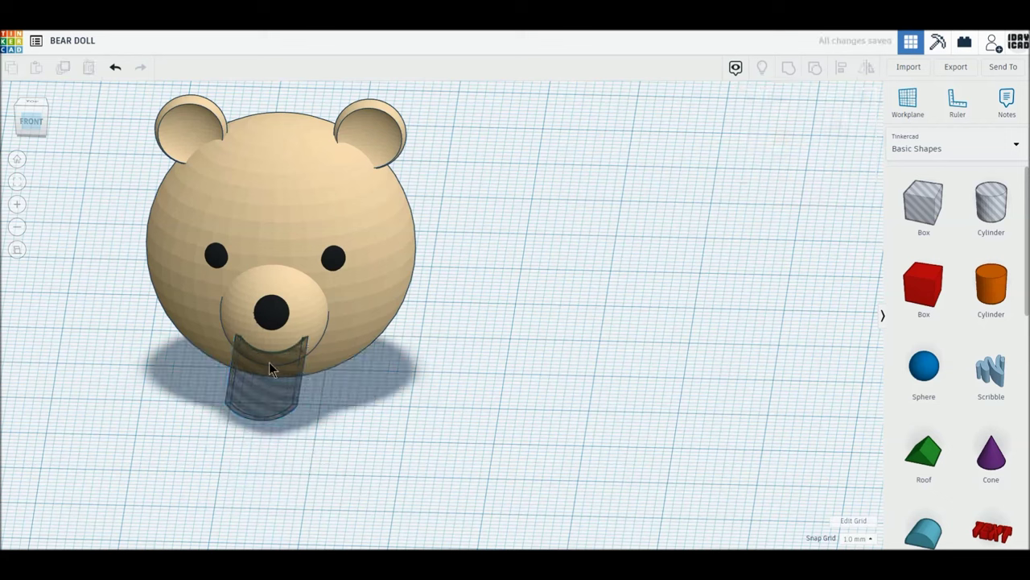
pyautogui.moveTo(114, 112); pyautogui.dragTo(429, 402)
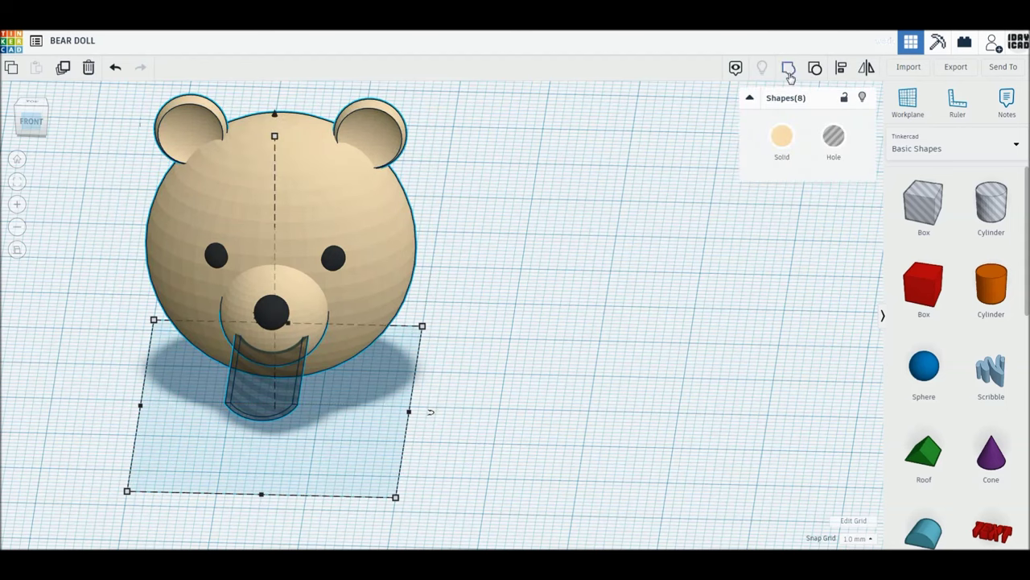
# Group all eight head parts and enable Multicolor so the eyes and nose stay black.
pyautogui.click(789, 72)
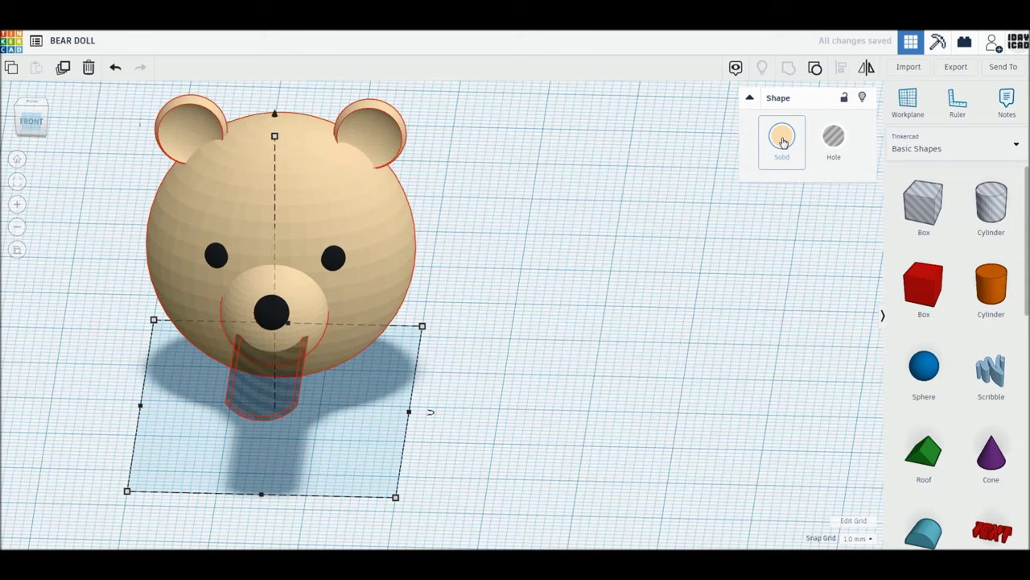
pyautogui.click(782, 138)
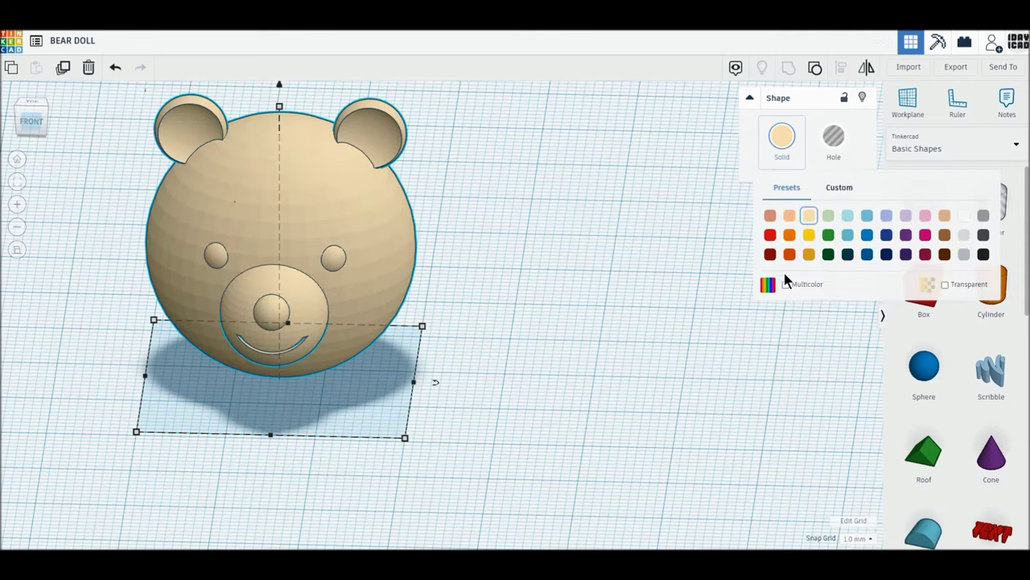
pyautogui.click(786, 285)
pyautogui.click(562, 320)
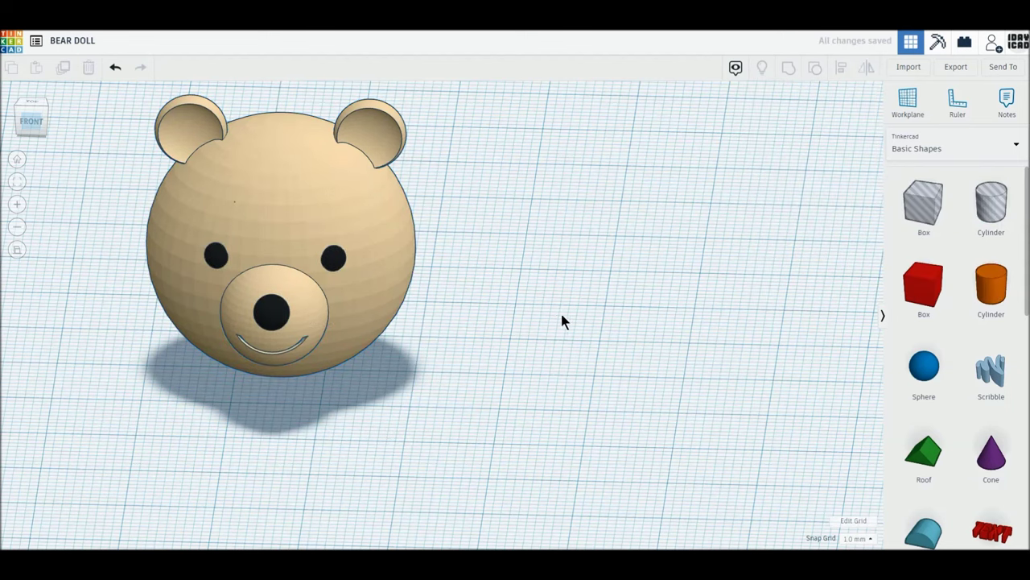
pyautogui.scroll(-3, 554, 315)
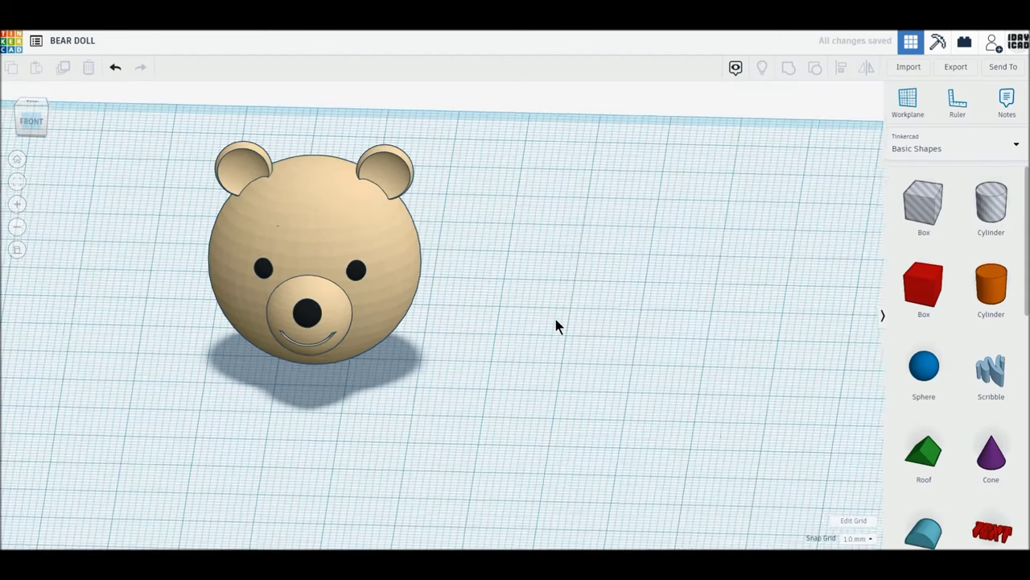
# Add a blue sphere with 24 steps and place a duplicate to its right.
pyautogui.moveTo(952, 365); pyautogui.dragTo(579, 364)
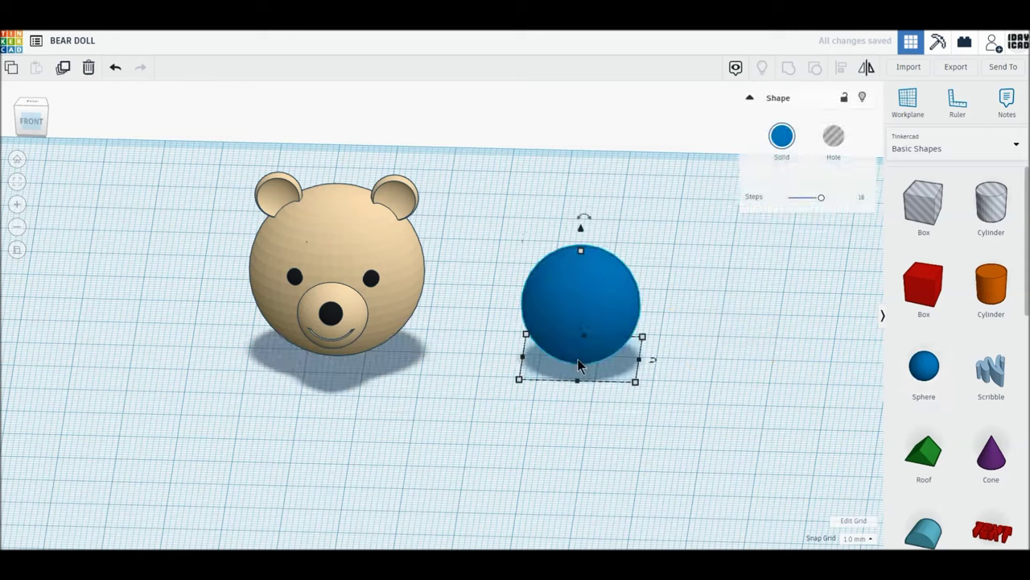
pyautogui.moveTo(824, 200); pyautogui.dragTo(838, 198)
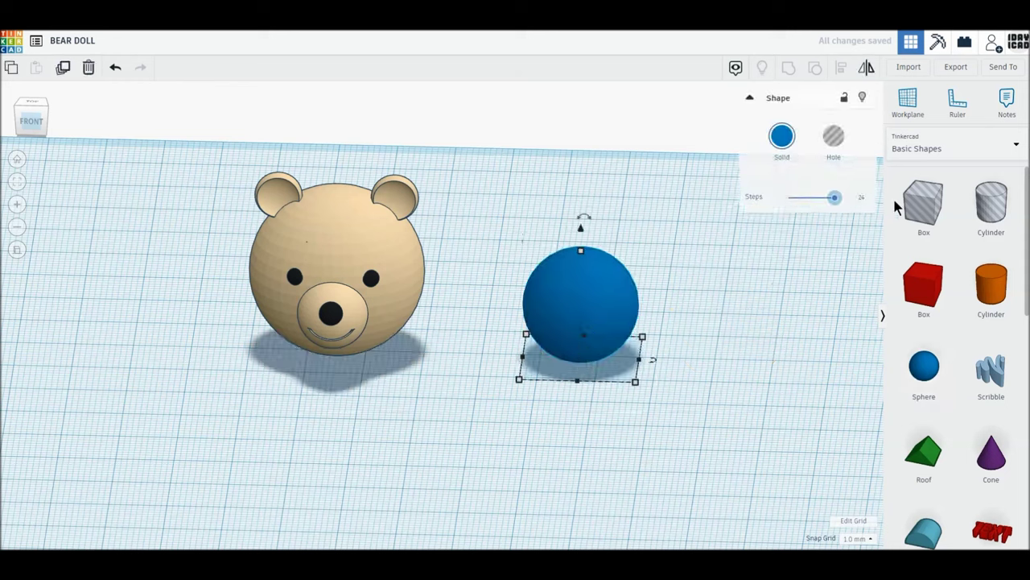
pyautogui.click(63, 70)
pyautogui.click(509, 332)
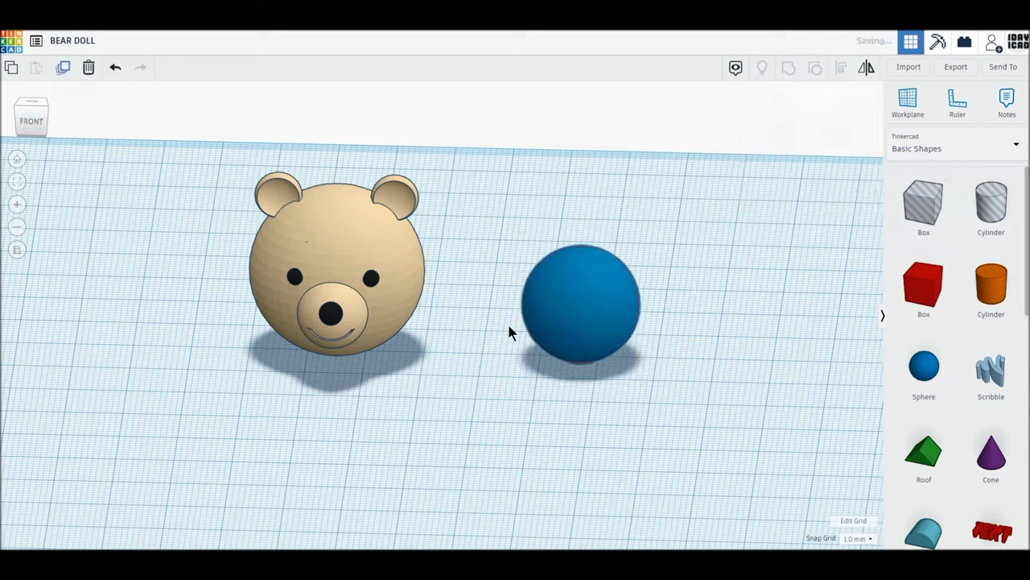
pyautogui.moveTo(542, 311); pyautogui.dragTo(708, 316)
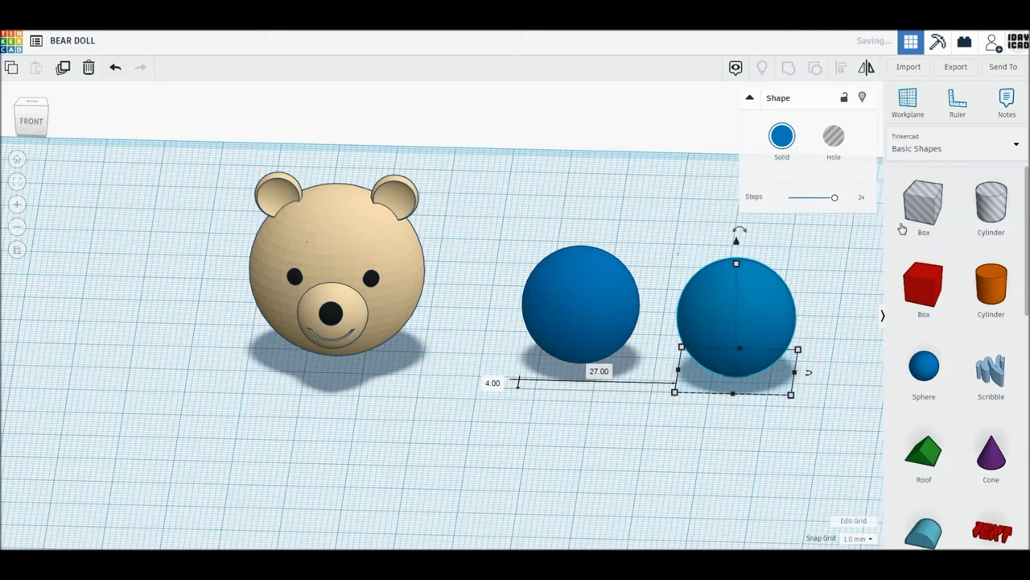
# Centre a 10 mm tall box hole on the left sphere and group them into a half sphere.
pyautogui.moveTo(904, 228); pyautogui.dragTo(571, 432)
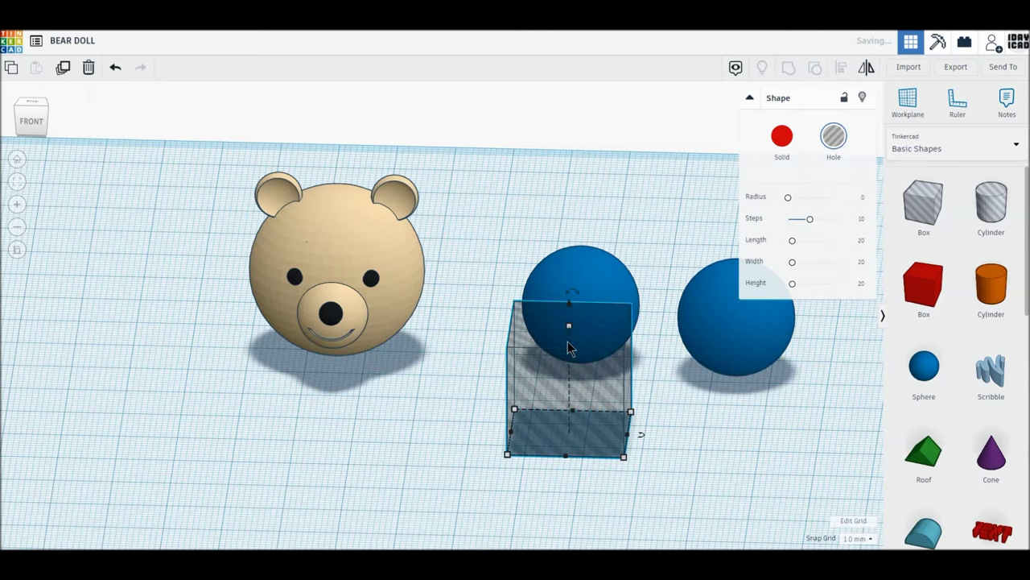
pyautogui.moveTo(569, 325)
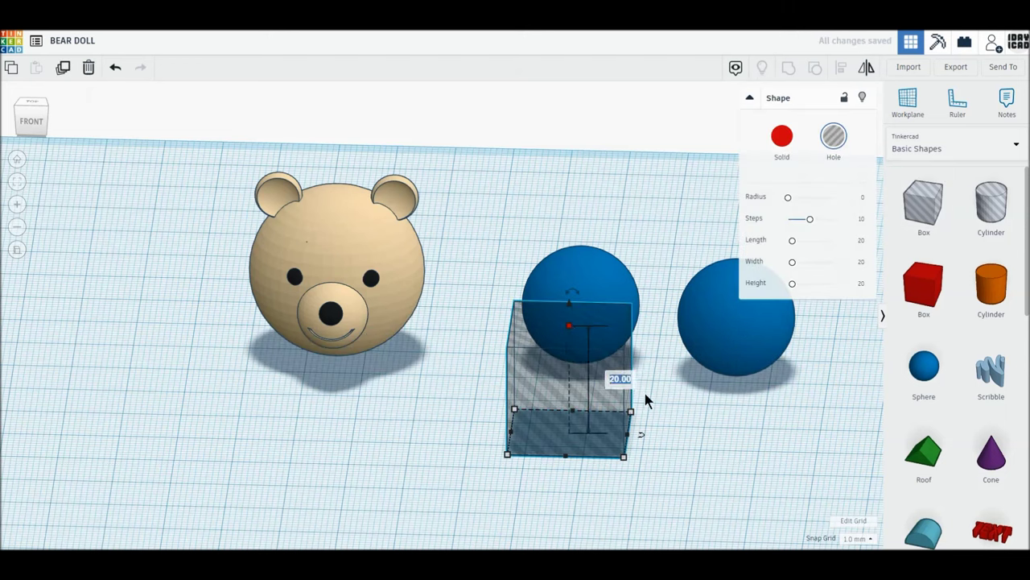
pyautogui.press('Return')
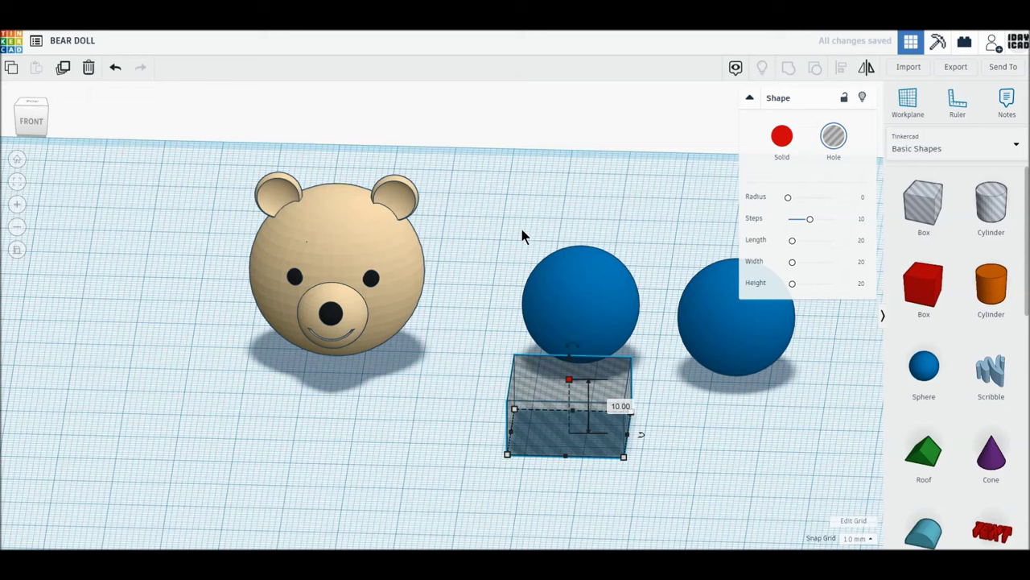
pyautogui.keyDown('shift'); pyautogui.click(599, 314); pyautogui.keyUp('shift')
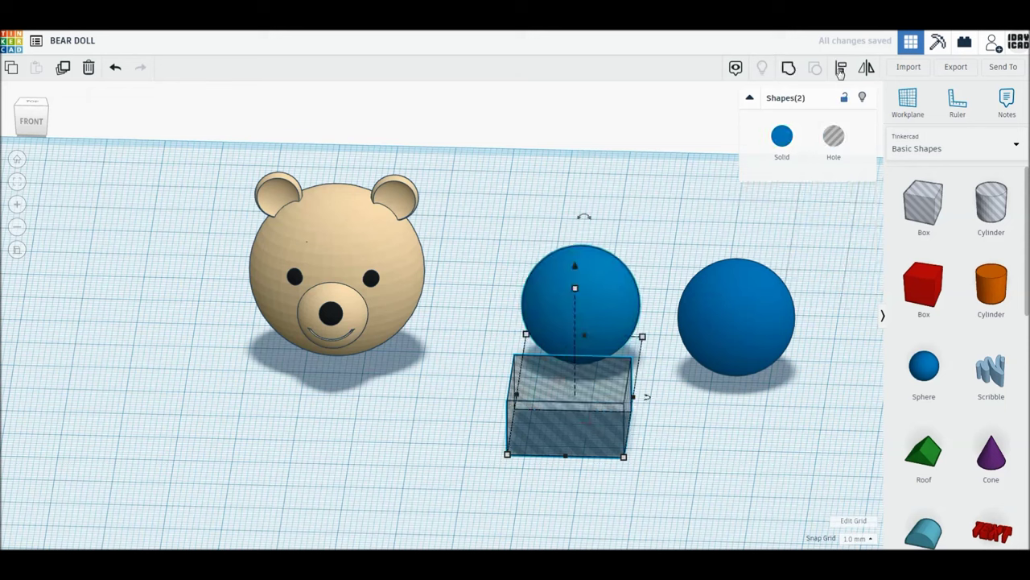
pyautogui.click(839, 71)
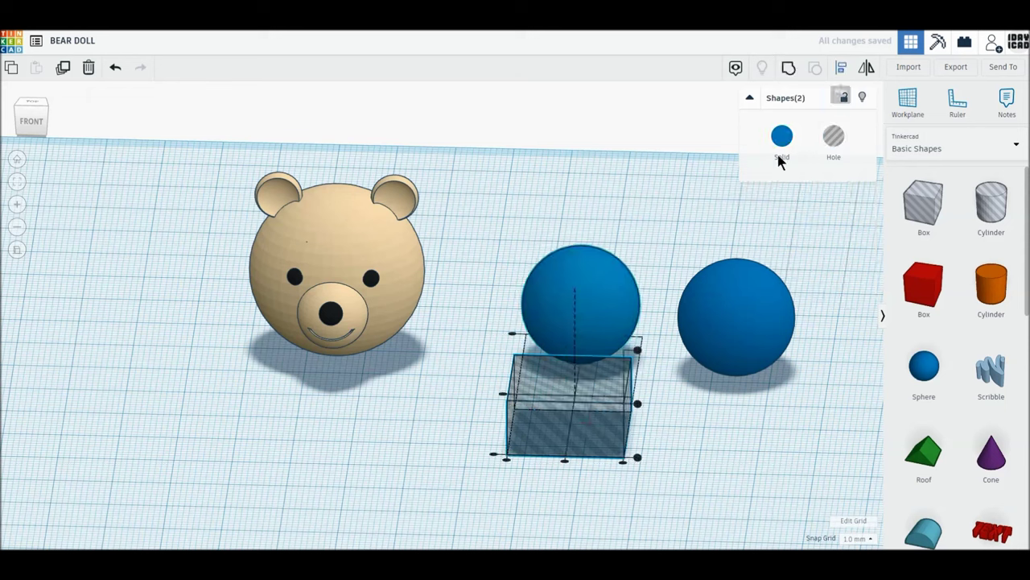
pyautogui.click(501, 396)
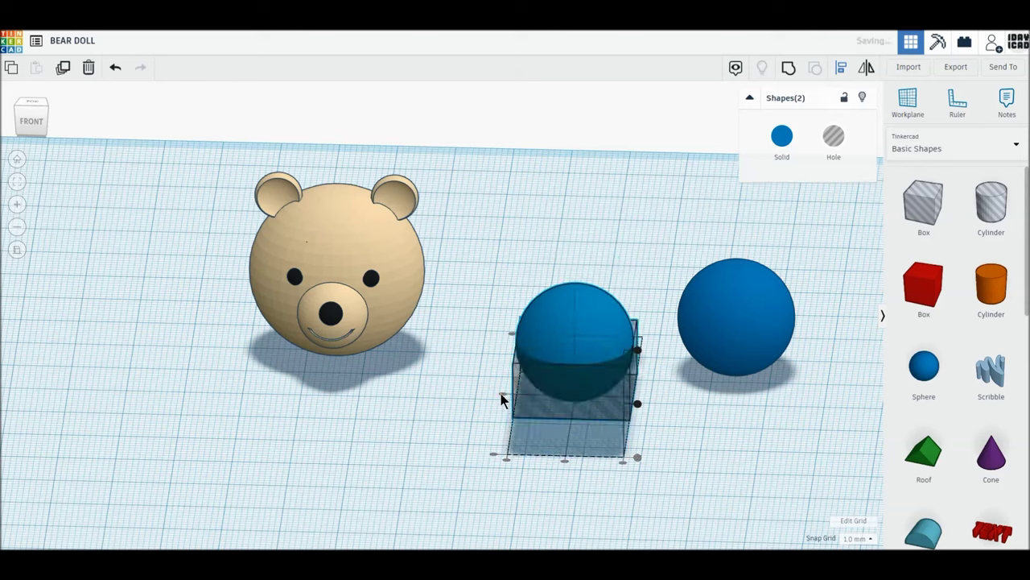
pyautogui.click(789, 71)
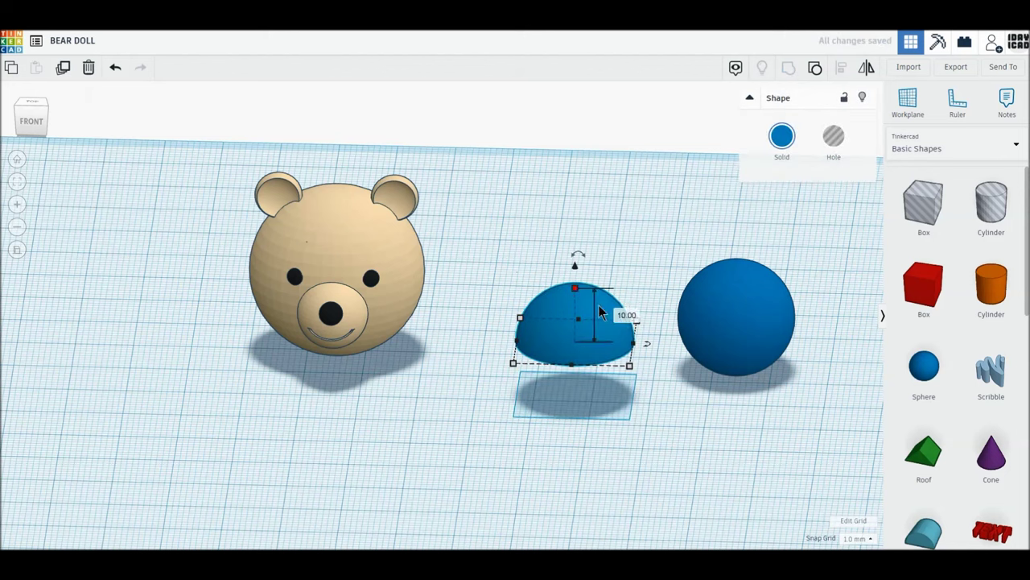
# Stretch the half-sphere dome to a height of 20.
pyautogui.click(627, 314)
pyautogui.write('20')
pyautogui.press('Return')
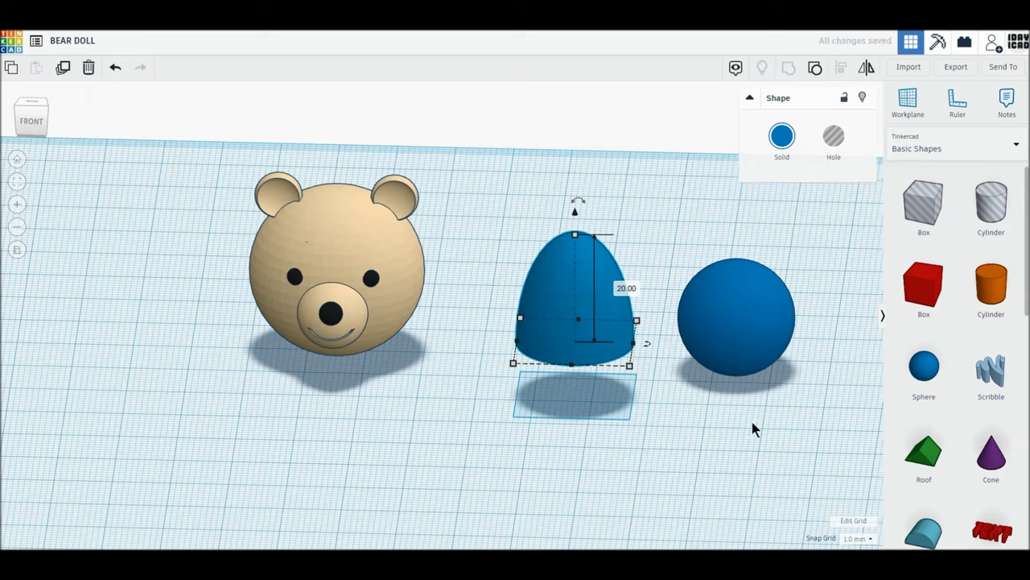
# Centre-align the dome with the other sphere, group them into an egg, and colour it tan.
pyautogui.keyDown('shift'); pyautogui.click(586, 278); pyautogui.keyUp('shift')
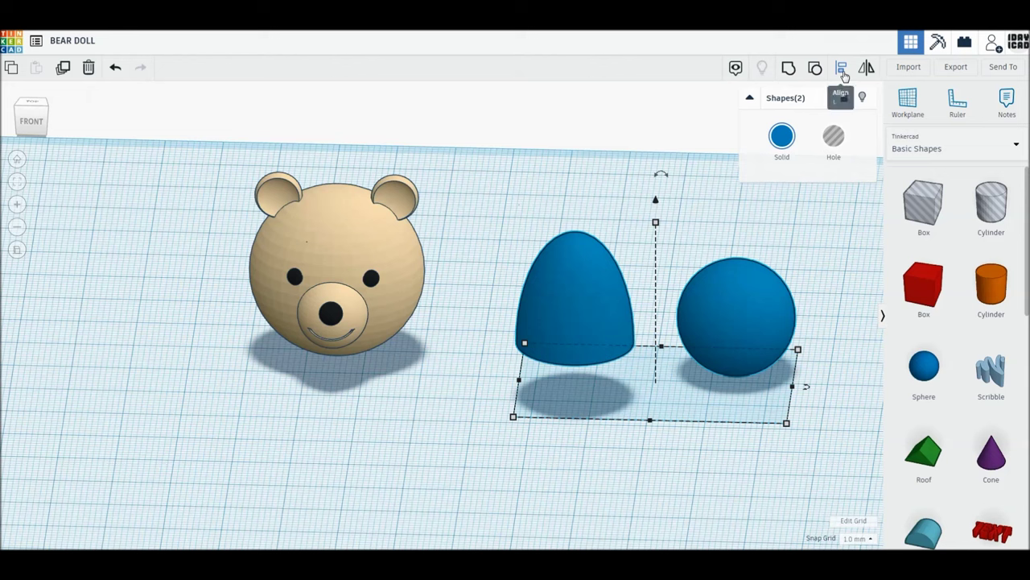
pyautogui.click(841, 69)
pyautogui.click(649, 431)
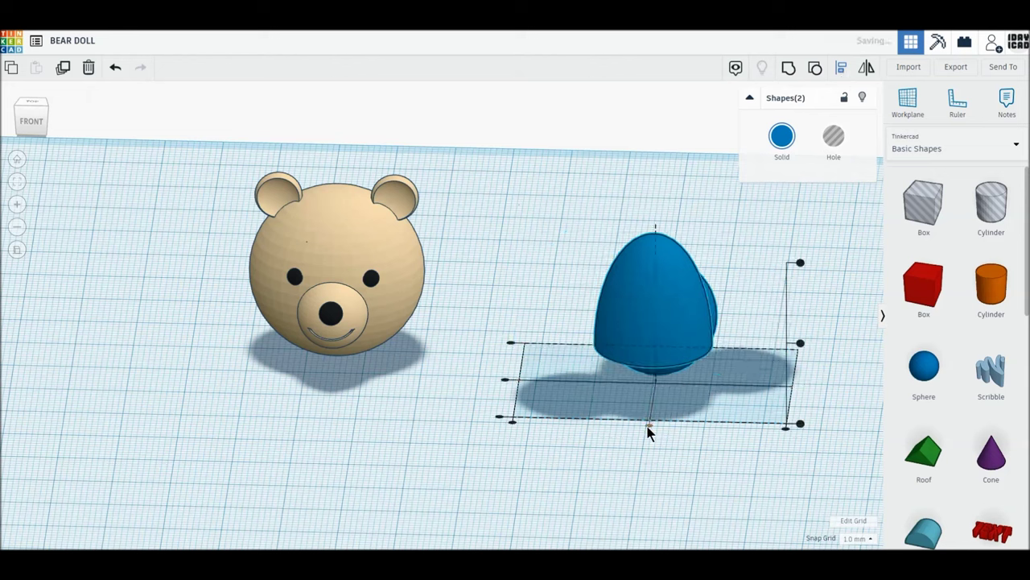
pyautogui.click(583, 386)
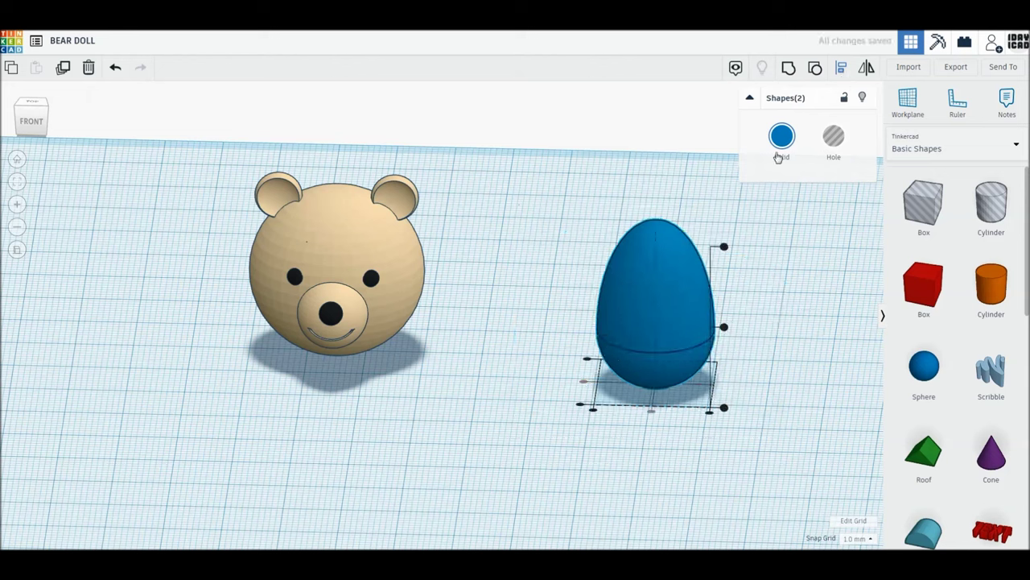
pyautogui.click(790, 69)
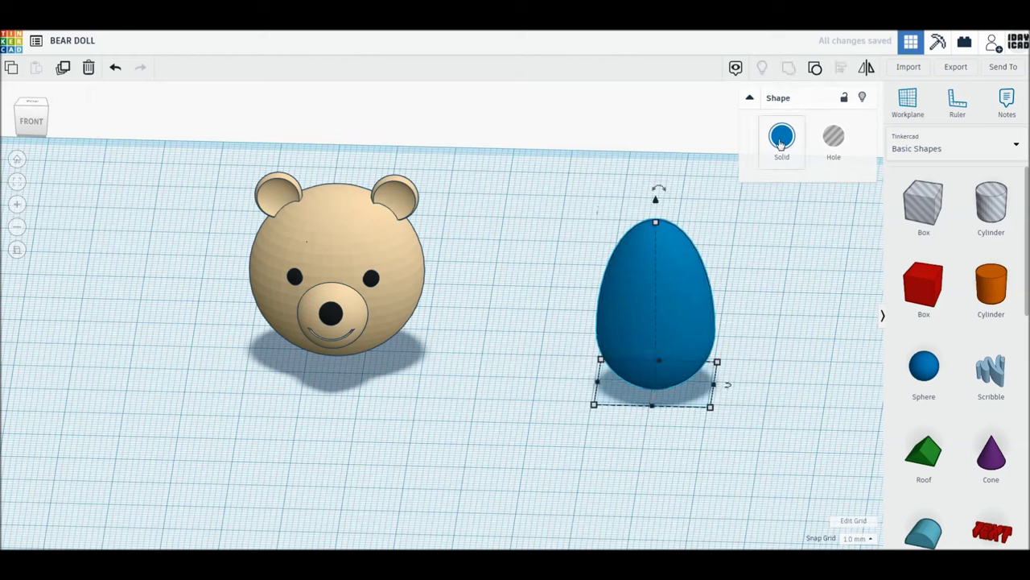
pyautogui.click(781, 137)
pyautogui.click(809, 216)
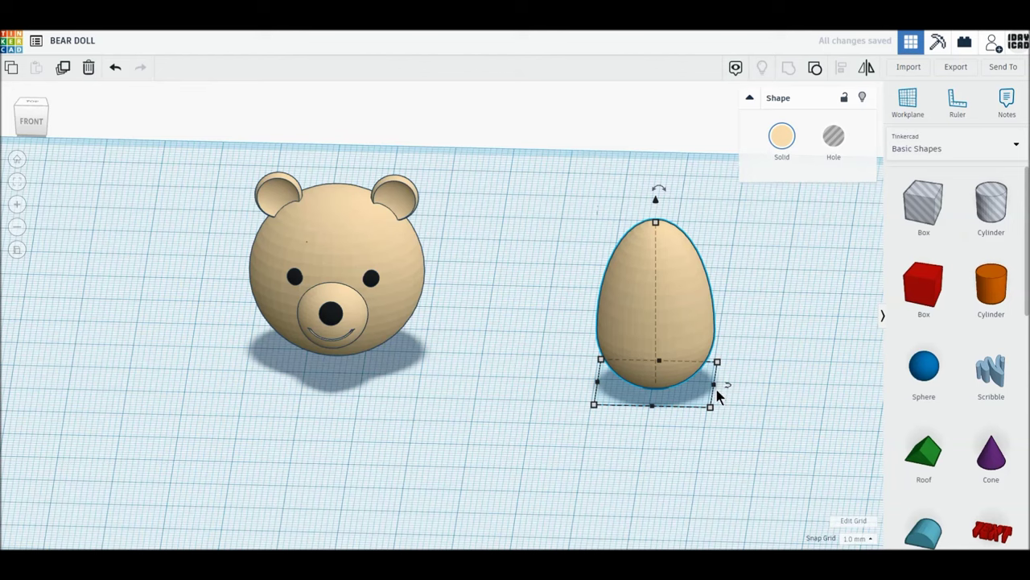
# Resize the body to 30 mm deep and 36 mm wide, and move it beside the head.
pyautogui.moveTo(710, 407)
pyautogui.click(677, 426)
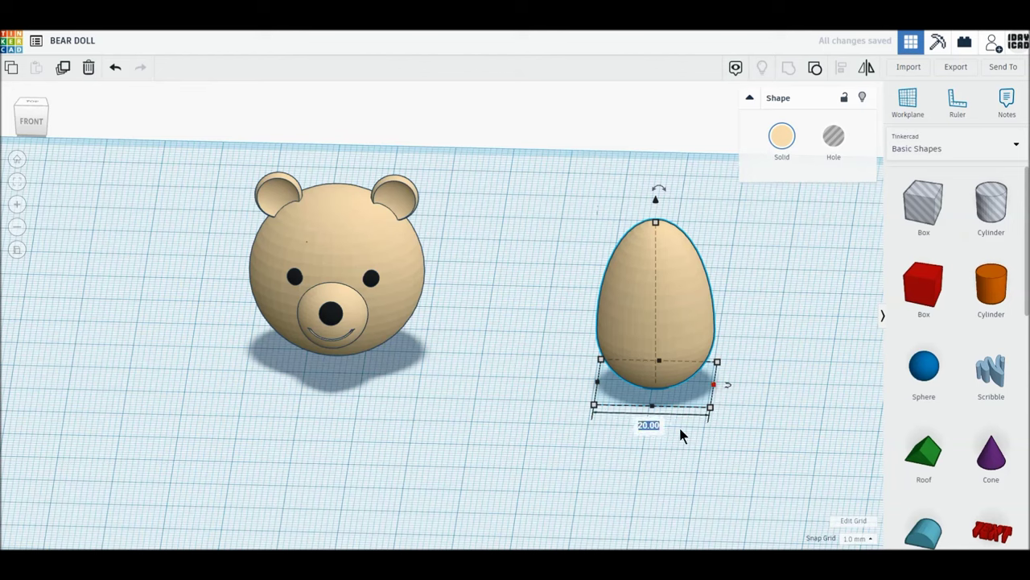
pyautogui.press('Return')
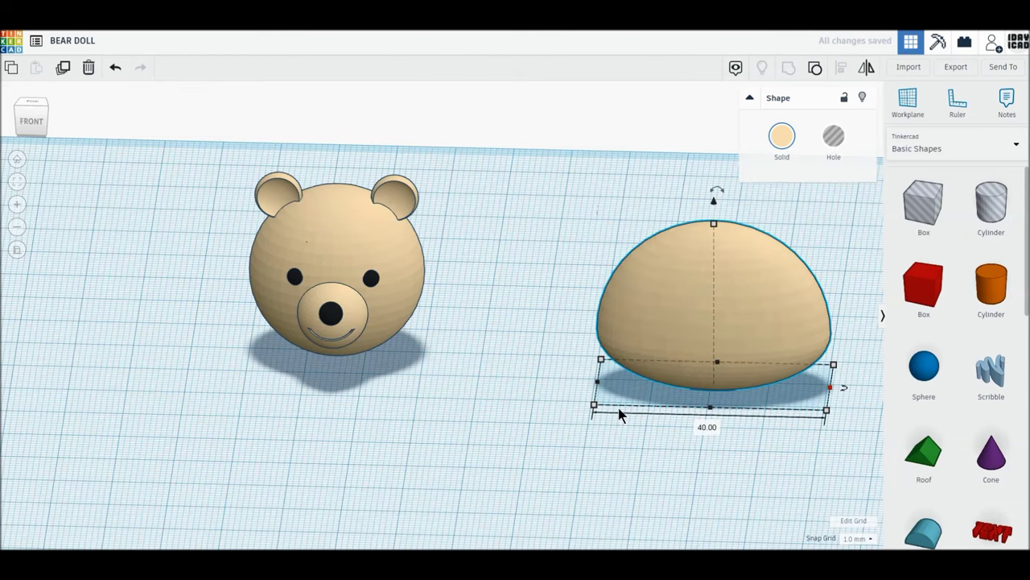
pyautogui.moveTo(594, 405)
pyautogui.write('30')
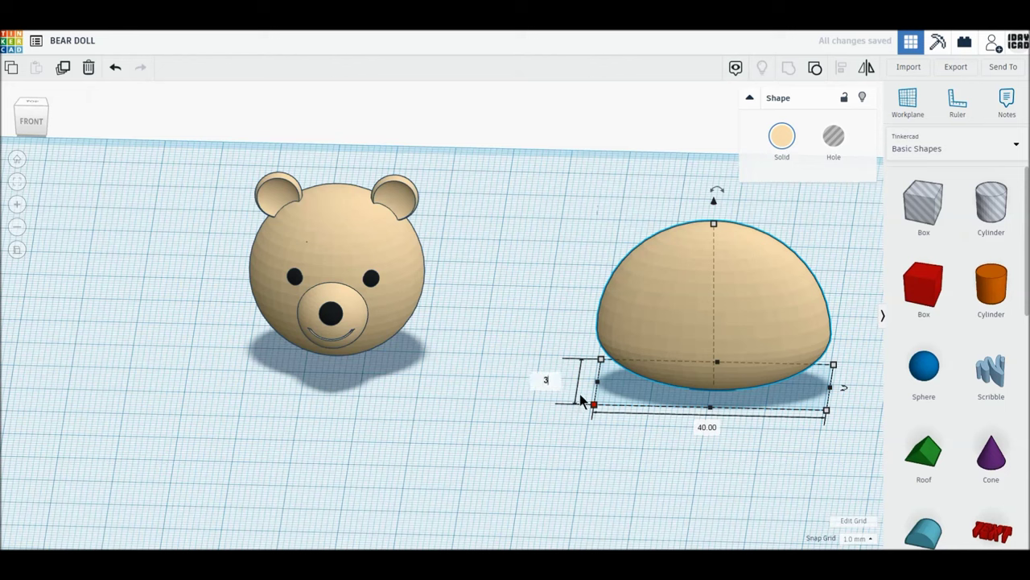
pyautogui.press('Return')
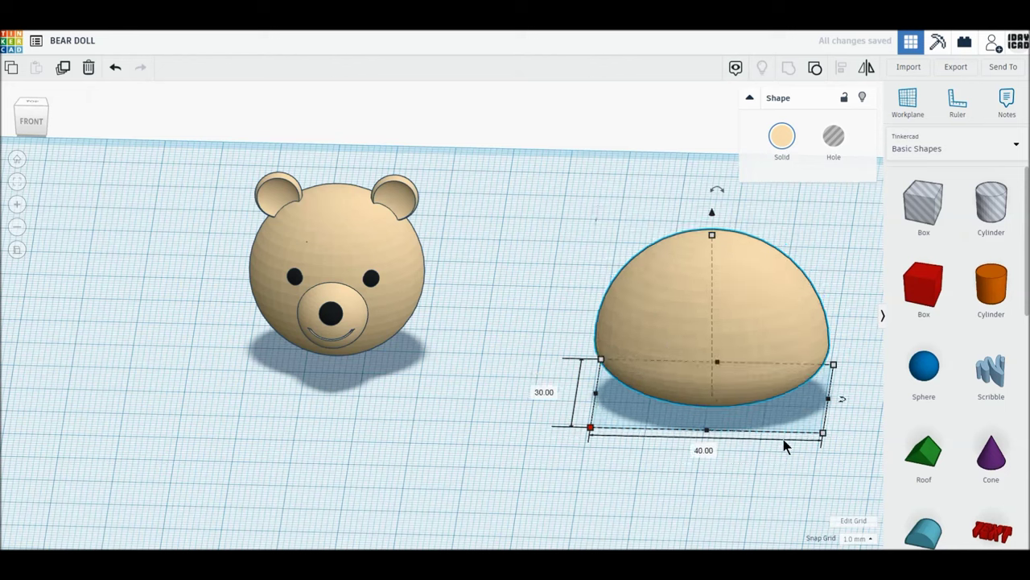
pyautogui.click(703, 450)
pyautogui.write('36')
pyautogui.press('Return')
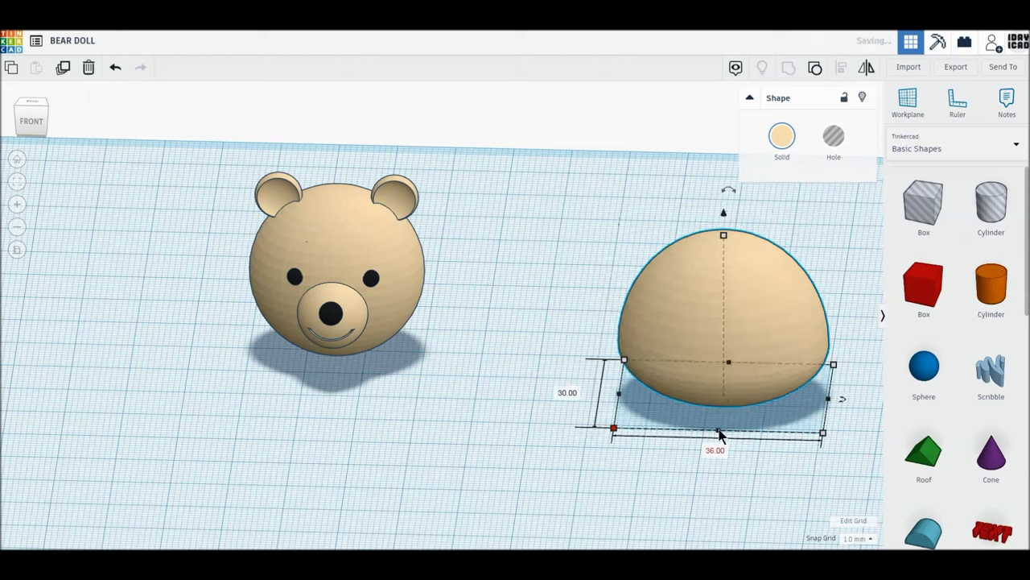
pyautogui.moveTo(774, 327); pyautogui.dragTo(607, 330)
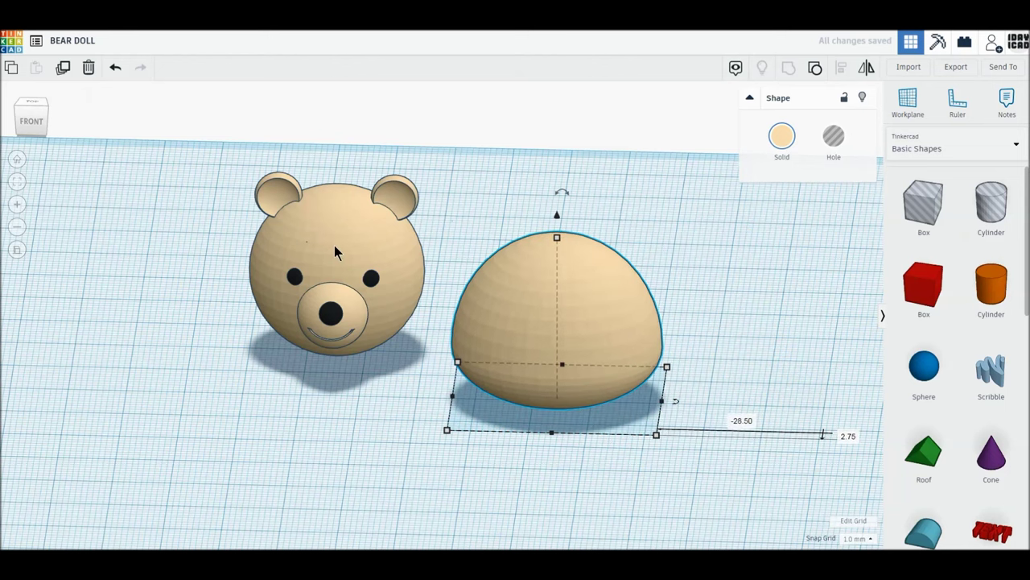
pyautogui.click(347, 273)
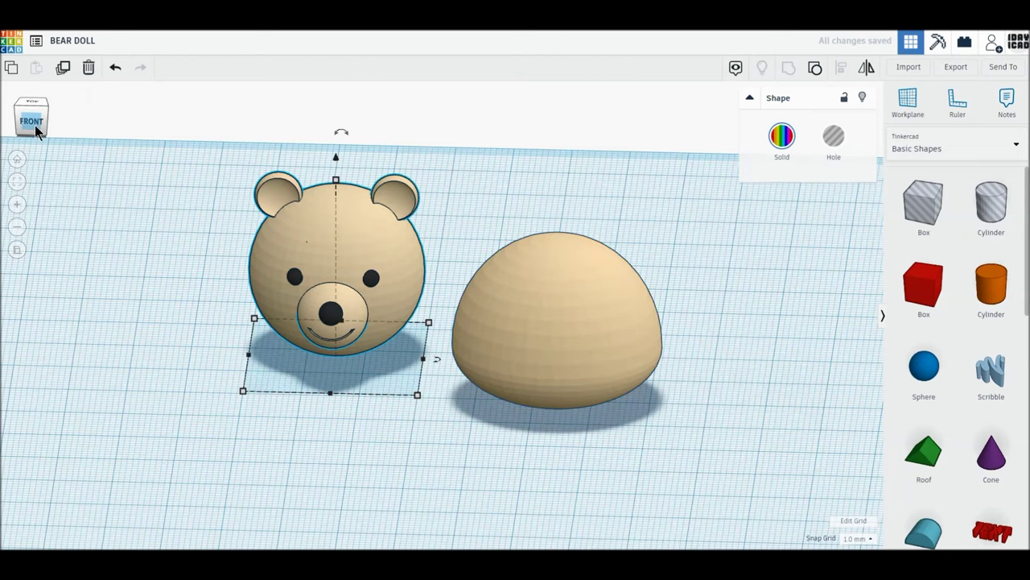
# Lift the bear head above the workplane and centre the body beneath it from front and side.
pyautogui.click(33, 121)
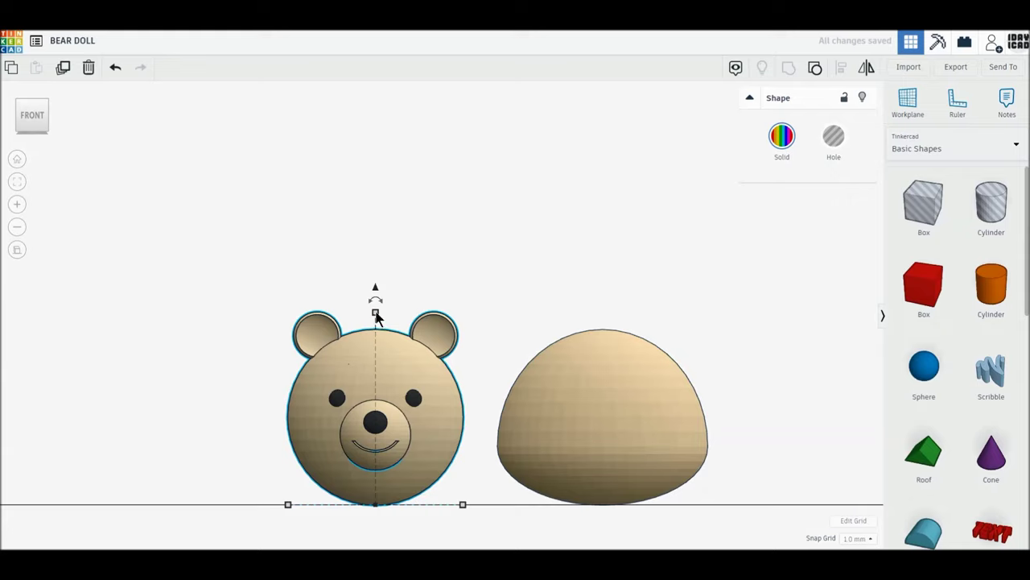
pyautogui.moveTo(375, 304); pyautogui.dragTo(380, 130)
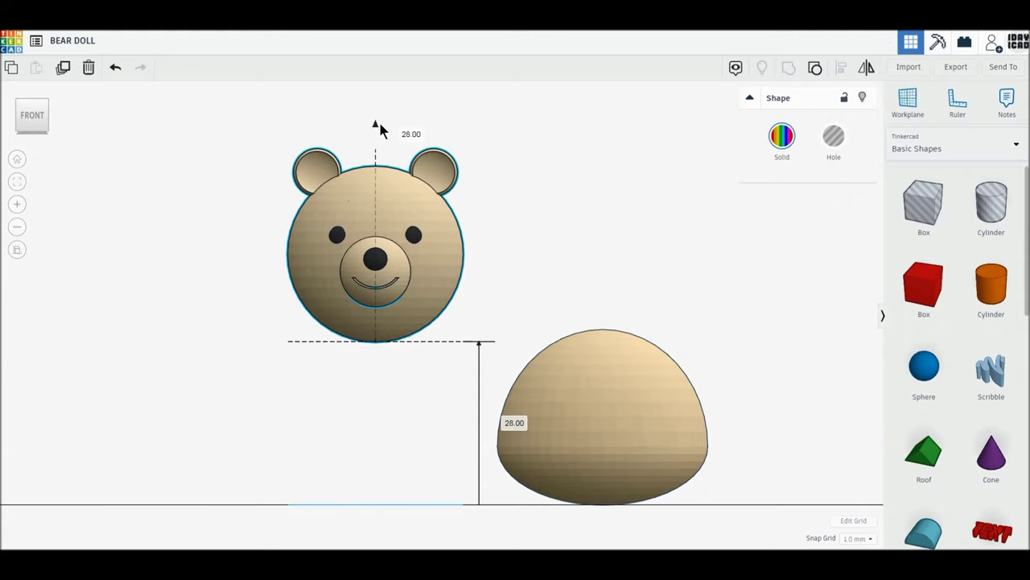
pyautogui.moveTo(597, 422); pyautogui.dragTo(367, 418)
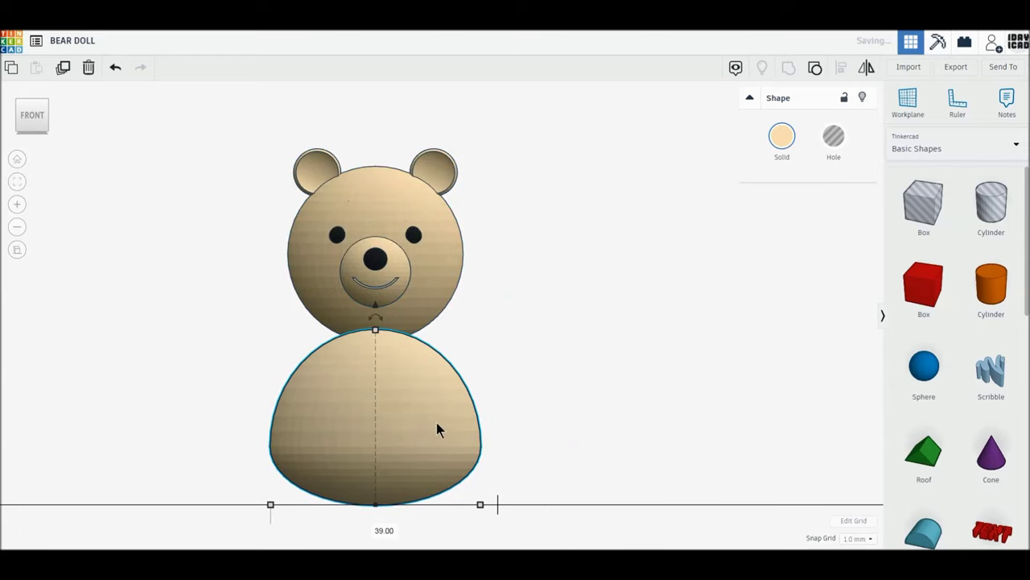
pyautogui.moveTo(436, 429); pyautogui.dragTo(240, 361, button='right')
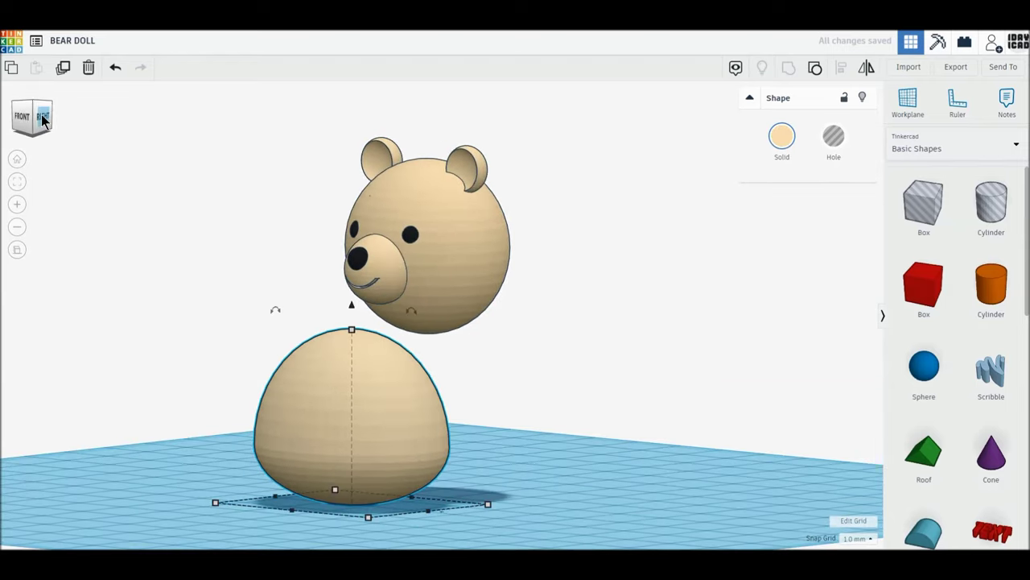
pyautogui.click(43, 118)
pyautogui.moveTo(395, 418); pyautogui.dragTo(522, 438)
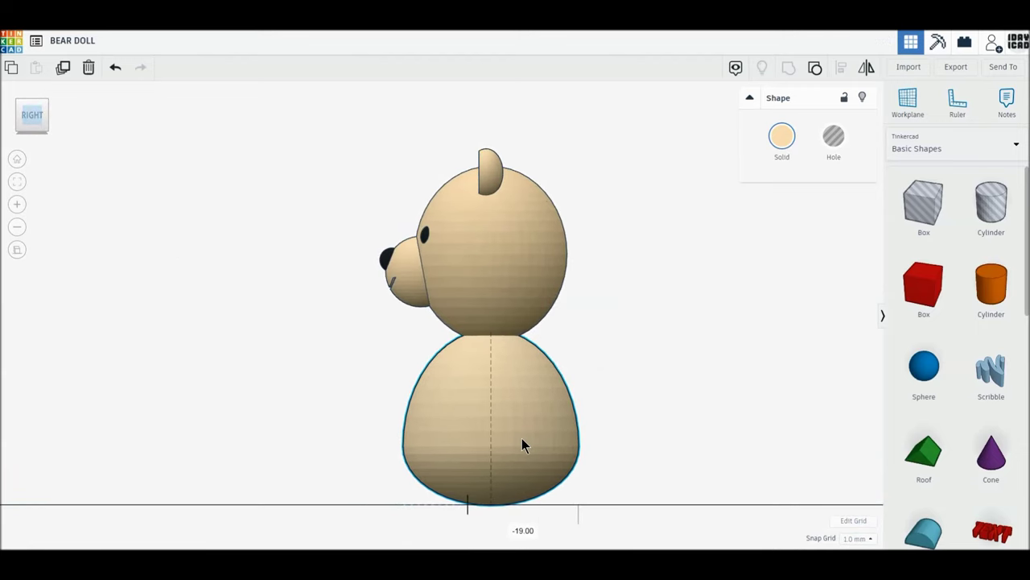
pyautogui.moveTo(421, 445)
pyautogui.mouseDown(button='right')
pyautogui.moveTo(581, 447)
pyautogui.moveTo(524, 450)
pyautogui.mouseUp(button='right')
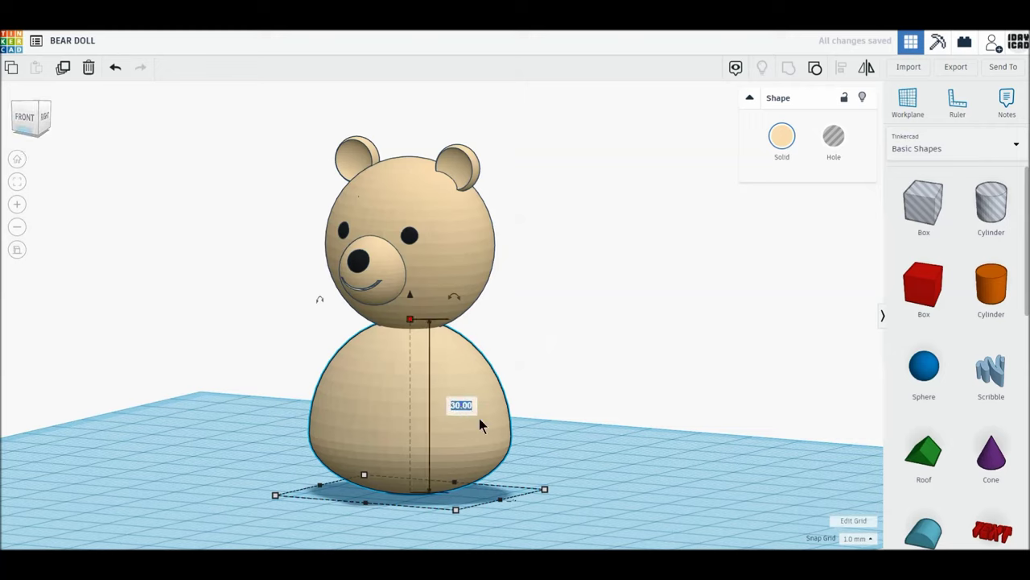
# Make the body 36 mm tall, raise the head onto it, and duplicate the body.
pyautogui.write('36')
pyautogui.press('Return')
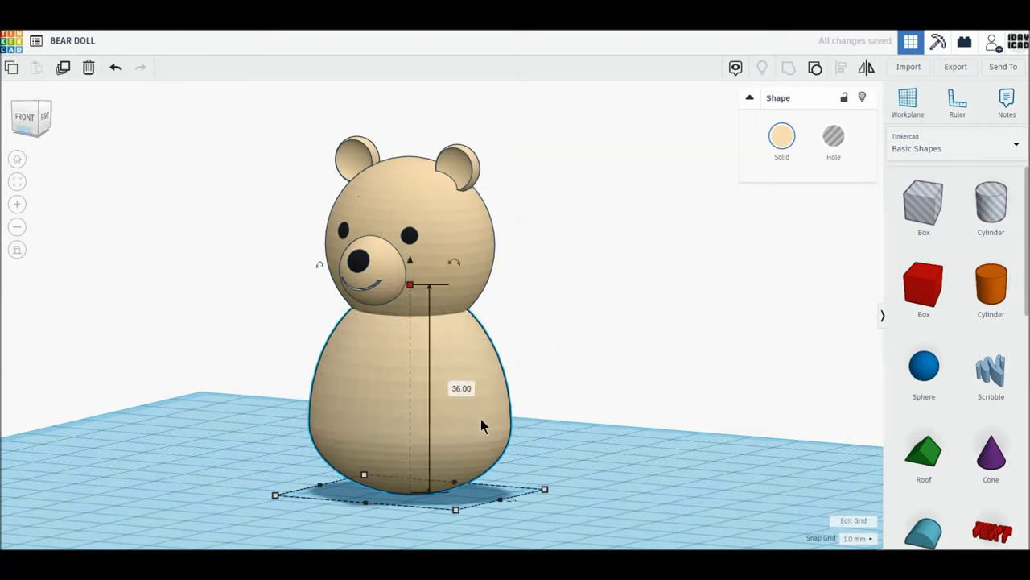
pyautogui.moveTo(544, 488)
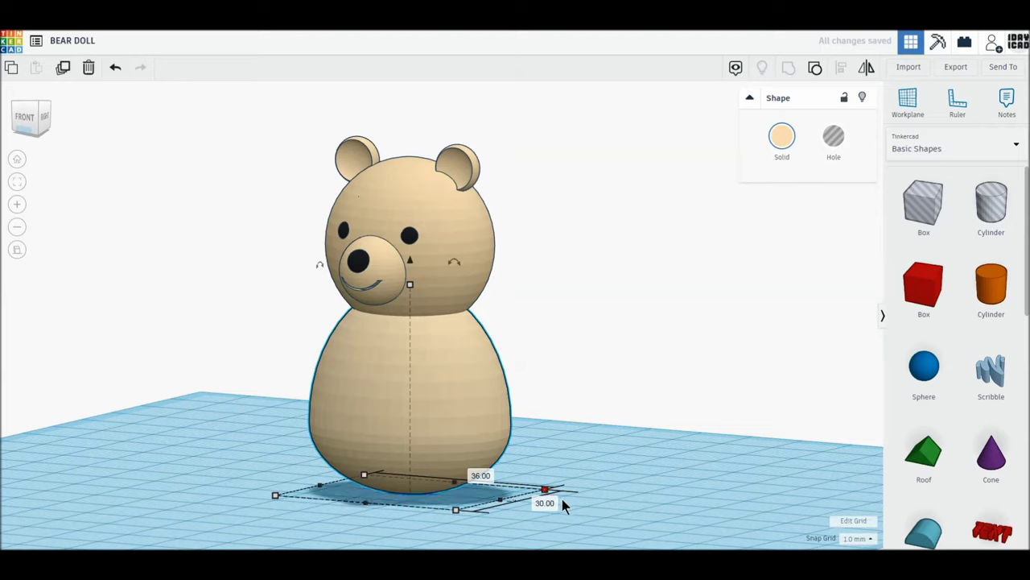
pyautogui.click(551, 425)
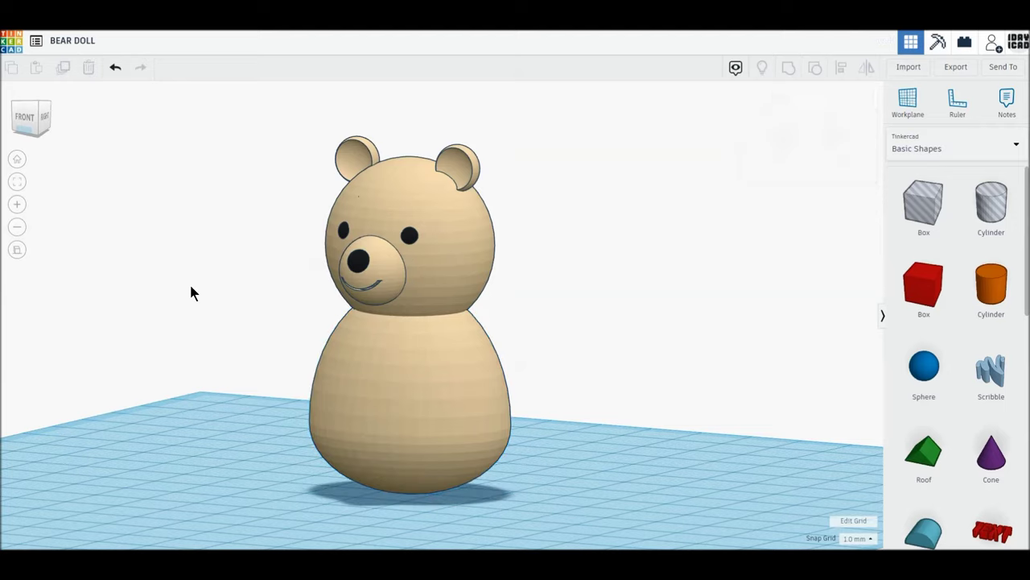
pyautogui.click(24, 118)
pyautogui.click(430, 259)
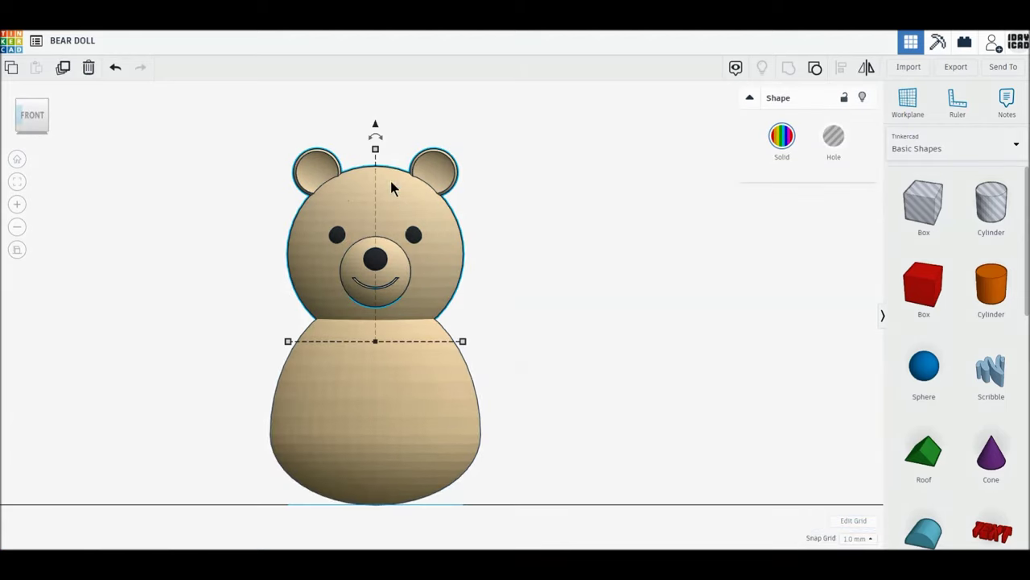
pyautogui.moveTo(375, 127); pyautogui.dragTo(375, 115)
pyautogui.click(555, 278)
pyautogui.moveTo(517, 345); pyautogui.dragTo(487, 350, button='right')
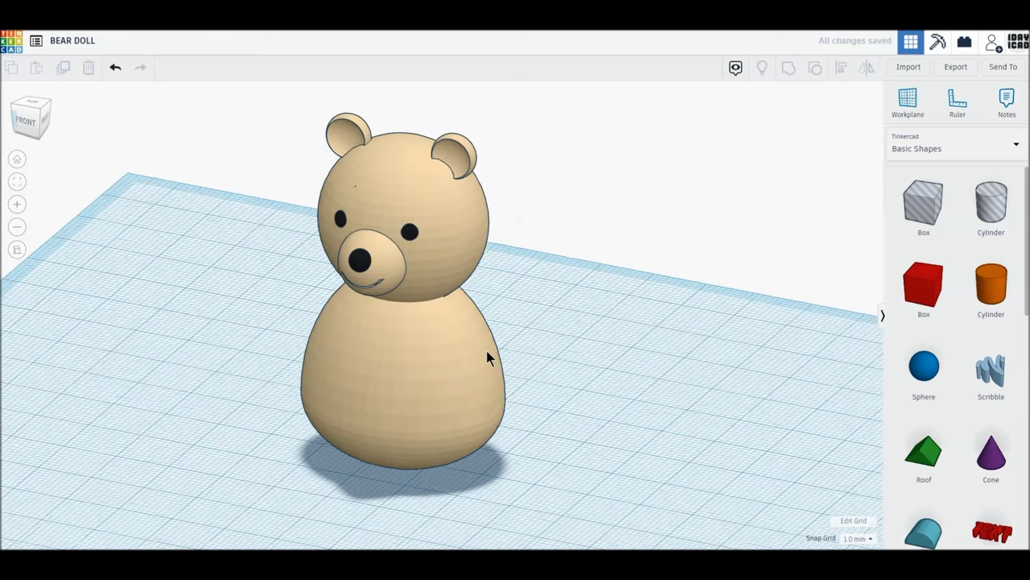
pyautogui.click(432, 416)
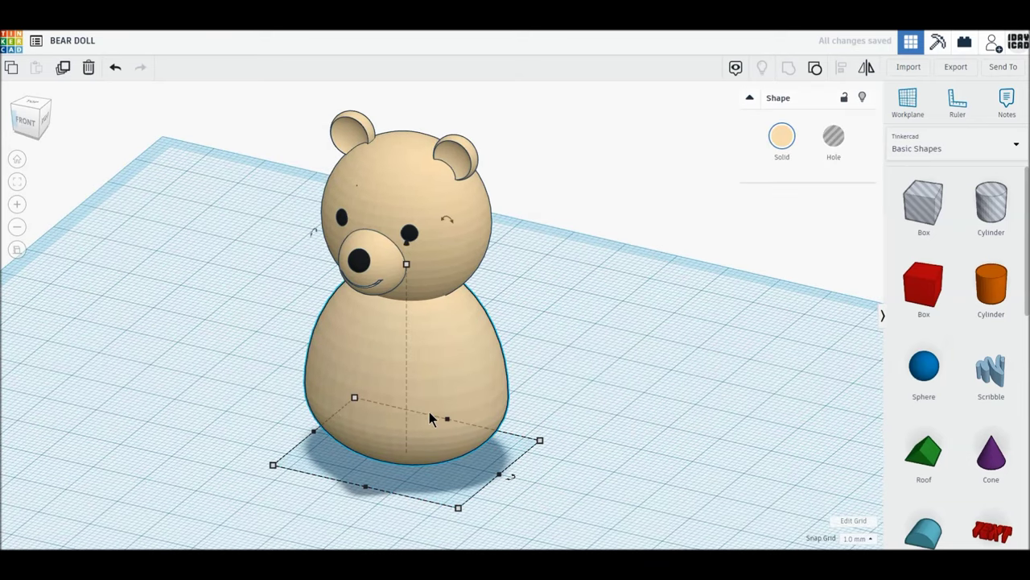
pyautogui.click(62, 69)
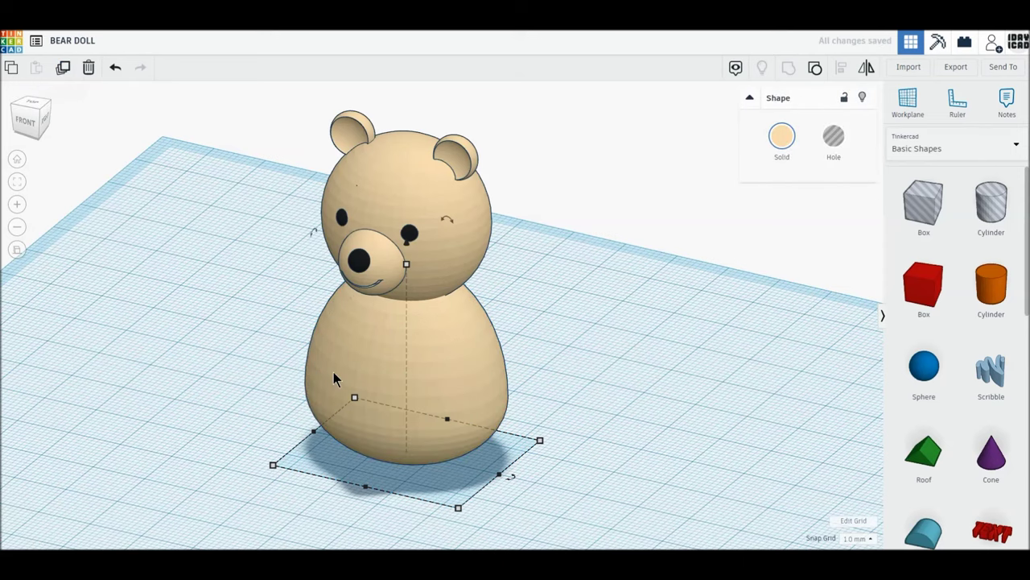
# Move the body copy aside and resize it to 10 × 10 × 25 mm.
pyautogui.moveTo(333, 375); pyautogui.dragTo(663, 450)
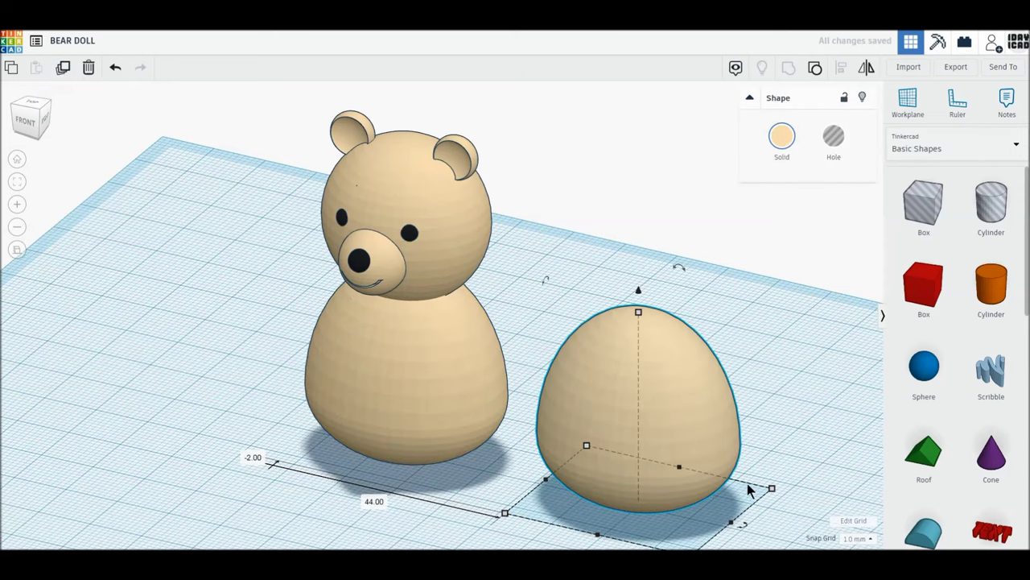
pyautogui.moveTo(733, 487); pyautogui.dragTo(630, 417, button='middle')
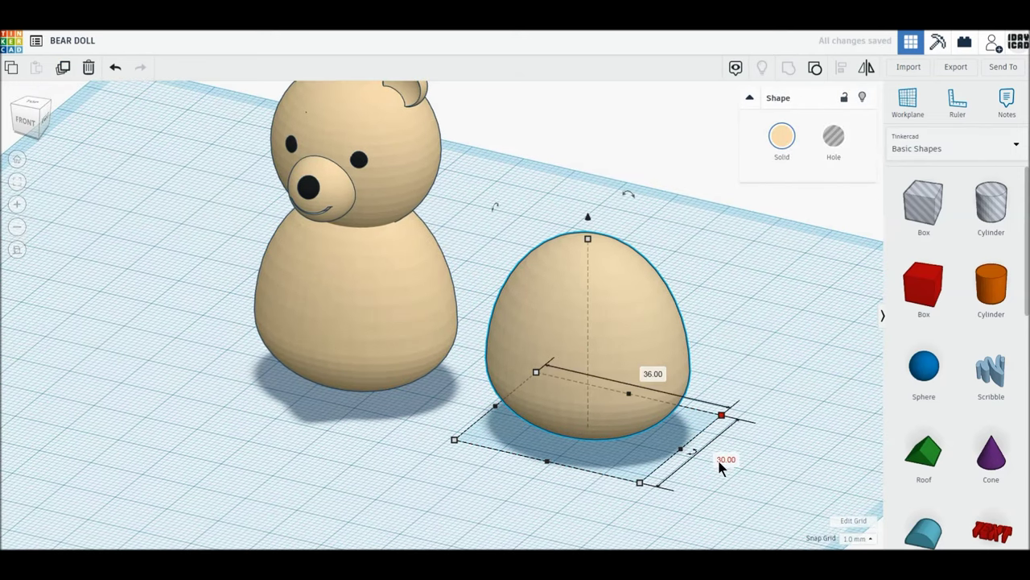
pyautogui.write('0')
pyautogui.press('Return')
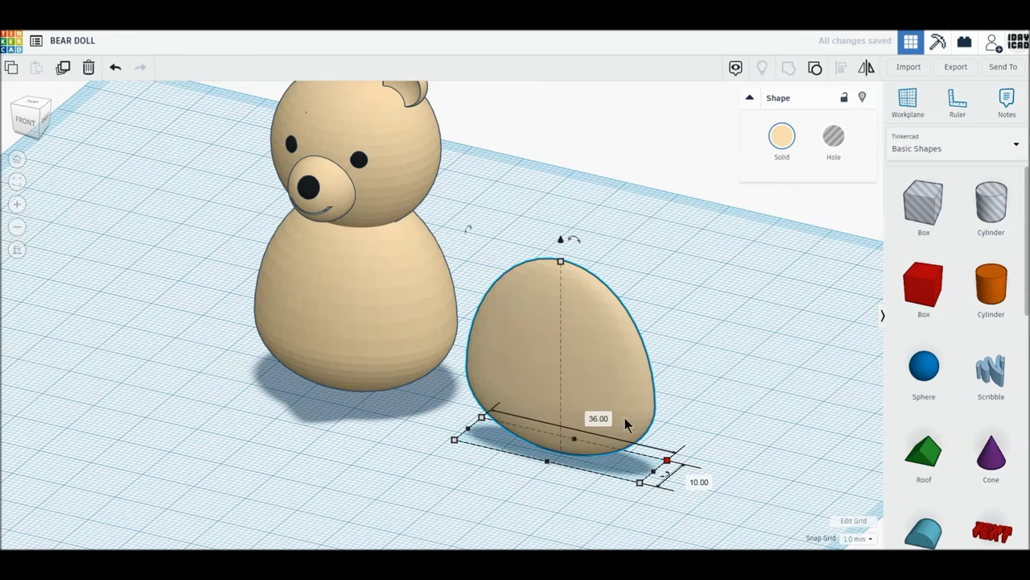
pyautogui.write('10')
pyautogui.press('Return')
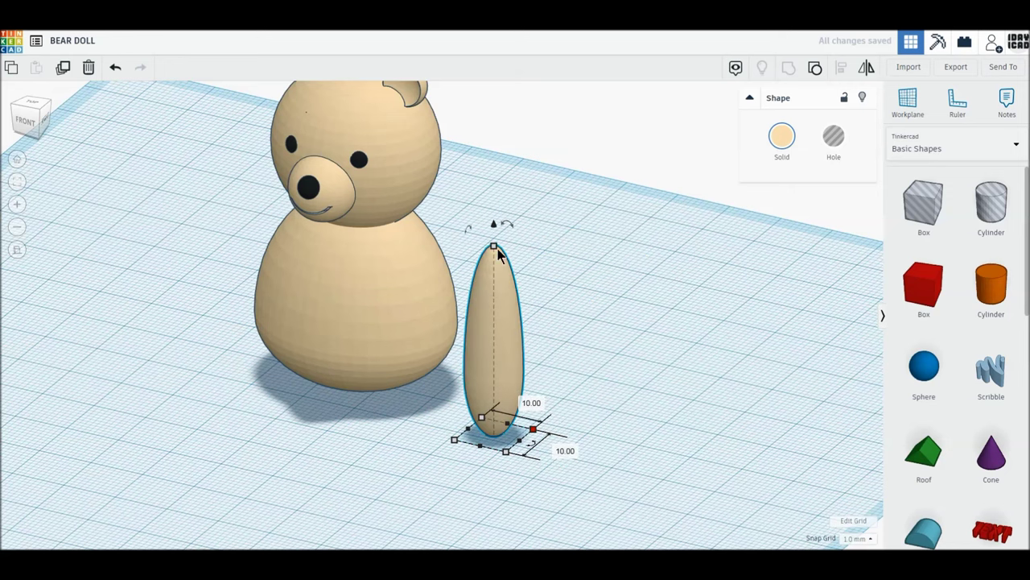
pyautogui.click(547, 343)
pyautogui.write('25')
pyautogui.press('Return')
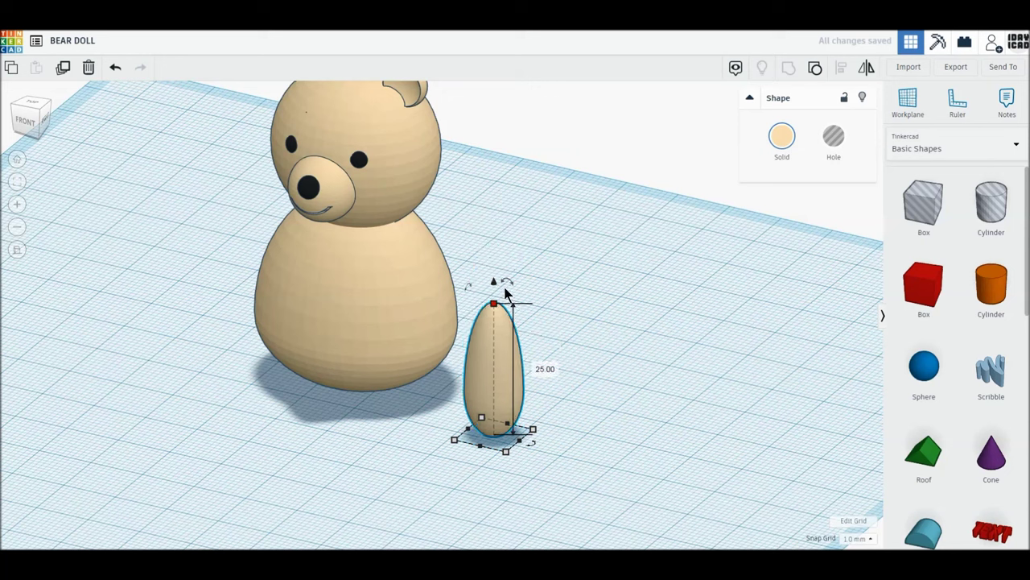
# Tilt the slim egg 45° and turn it to 67.5° to form the arm.
pyautogui.moveTo(515, 291); pyautogui.dragTo(544, 332)
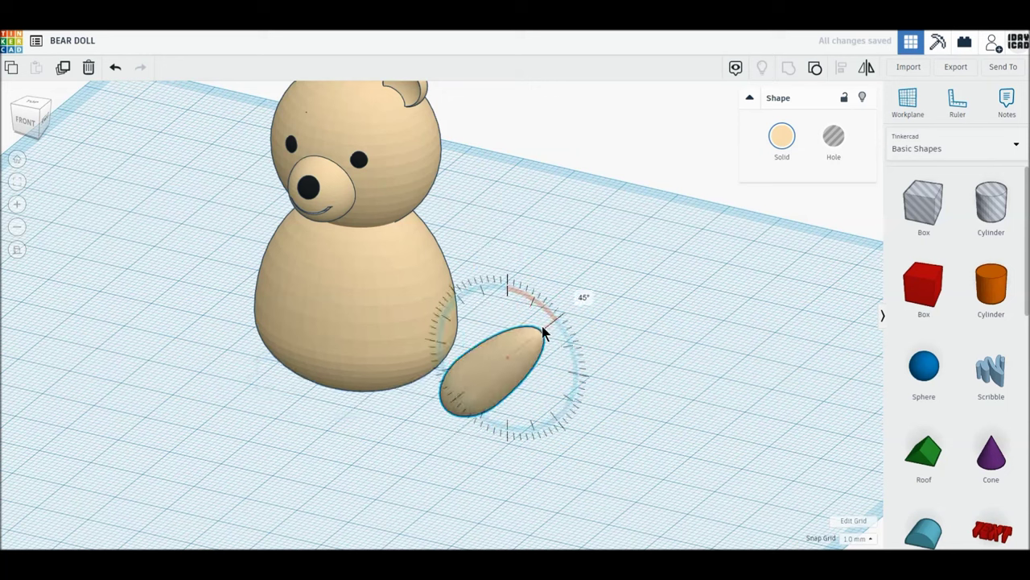
pyautogui.moveTo(552, 434); pyautogui.dragTo(538, 411)
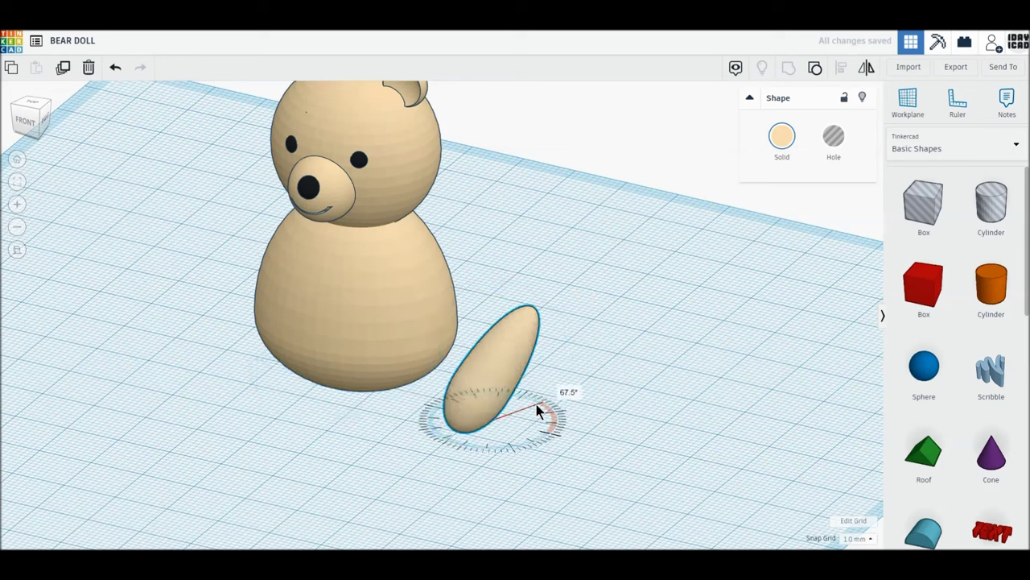
pyautogui.moveTo(536, 405); pyautogui.dragTo(536, 404)
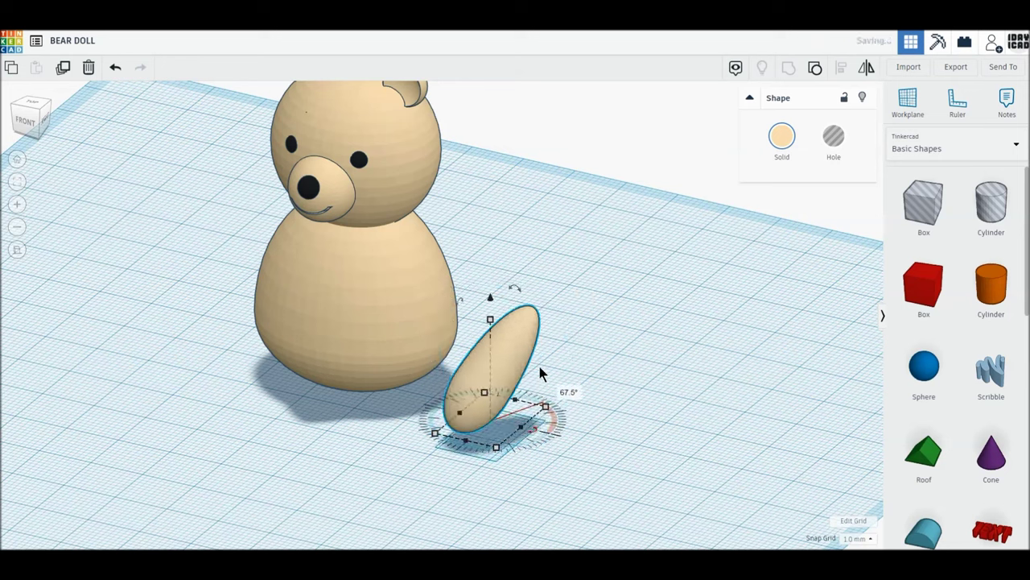
pyautogui.click(25, 122)
# Move the arm to the bear's left side, lift it 12 mm and rotate it 22.5°.
pyautogui.moveTo(459, 393)
pyautogui.mouseDown()
pyautogui.moveTo(188, 363)
pyautogui.moveTo(214, 394)
pyautogui.mouseUp()
pyautogui.moveTo(217, 291); pyautogui.dragTo(211, 239)
pyautogui.moveTo(194, 270)
pyautogui.mouseDown(button='right')
pyautogui.moveTo(358, 407)
pyautogui.moveTo(376, 492)
pyautogui.moveTo(368, 509)
pyautogui.mouseUp(button='right')
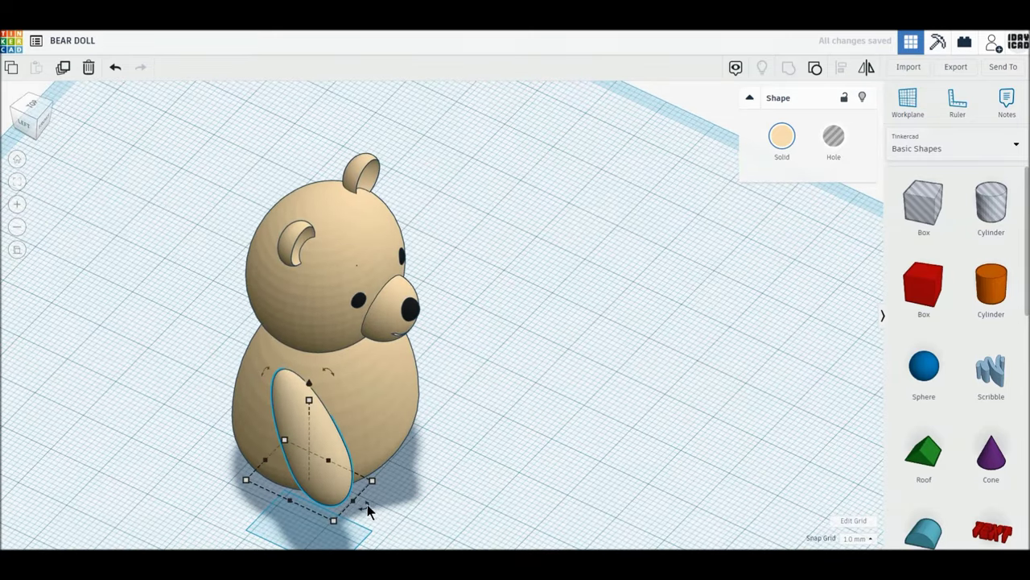
pyautogui.moveTo(368, 510); pyautogui.dragTo(351, 516)
pyautogui.moveTo(348, 515)
pyautogui.mouseDown(button='right')
pyautogui.moveTo(304, 447)
pyautogui.moveTo(349, 460)
pyautogui.moveTo(330, 382)
pyautogui.mouseUp(button='right')
# Angle the arm back -22.5°, raise it to 17 mm, and delete the small shoulder ellipse.
pyautogui.moveTo(328, 327); pyautogui.dragTo(305, 386)
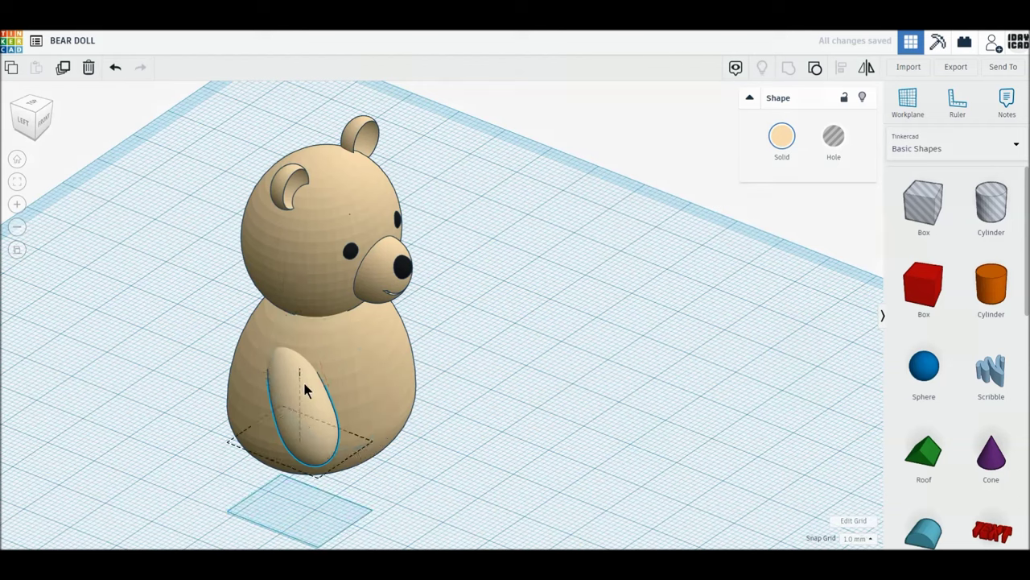
pyautogui.moveTo(300, 350); pyautogui.dragTo(303, 338)
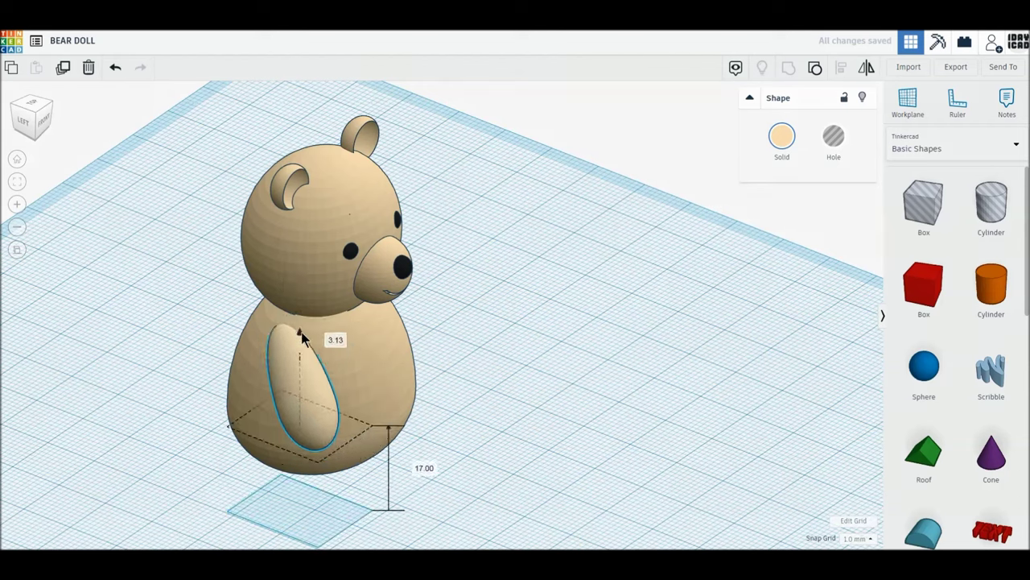
pyautogui.click(47, 120)
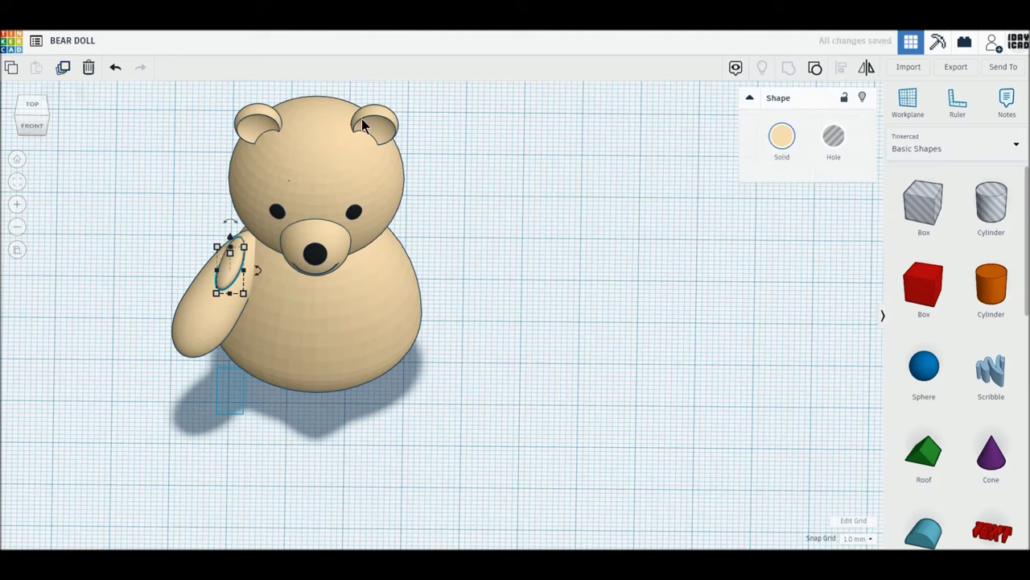
pyautogui.click(88, 68)
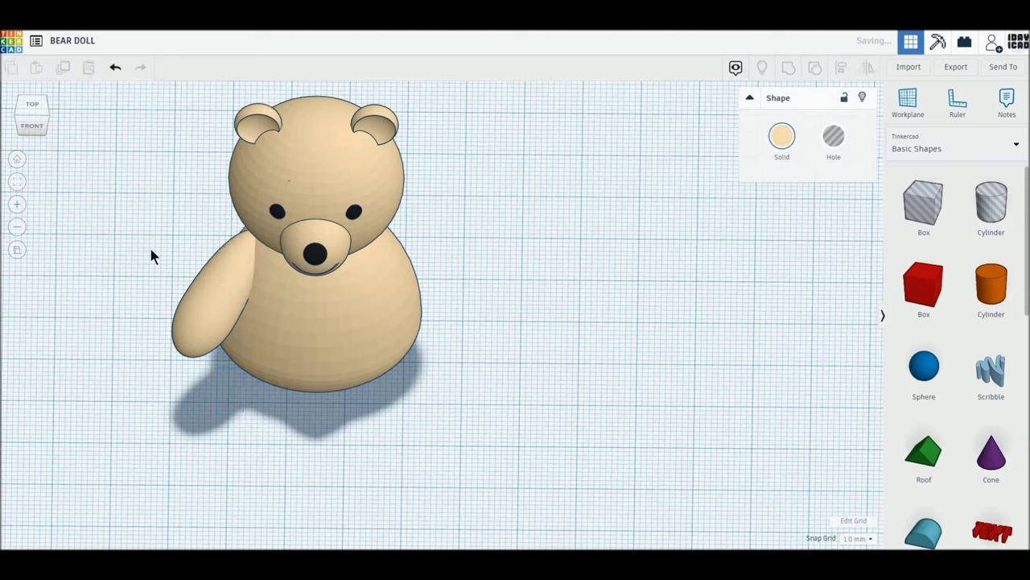
# Duplicate the arm, mirror the copy left to right, and place it on the bear's right side.
pyautogui.click(210, 313)
pyautogui.click(63, 69)
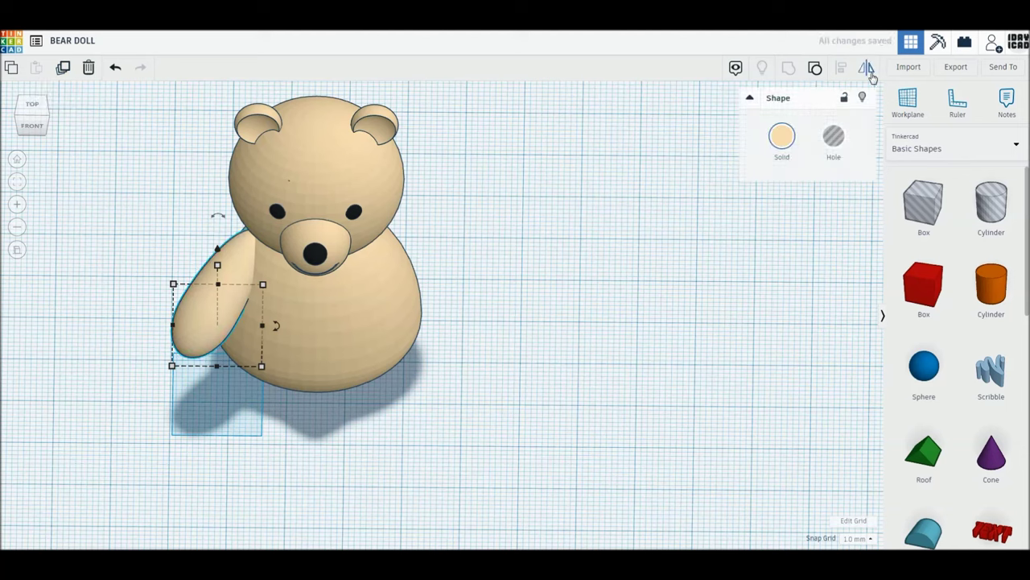
pyautogui.click(866, 69)
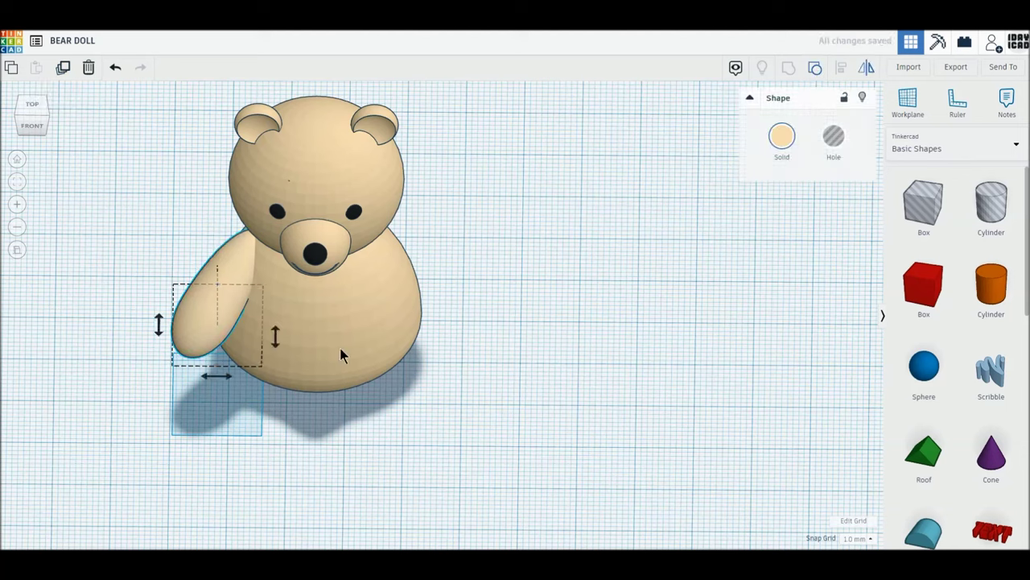
pyautogui.click(225, 377)
pyautogui.moveTo(191, 267); pyautogui.dragTo(379, 276)
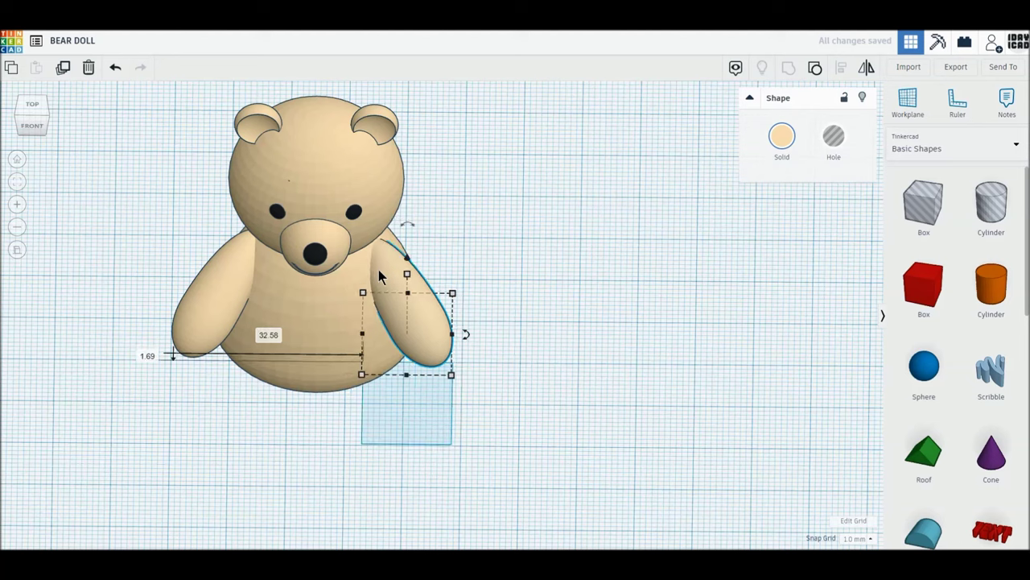
pyautogui.moveTo(379, 269); pyautogui.dragTo(381, 269)
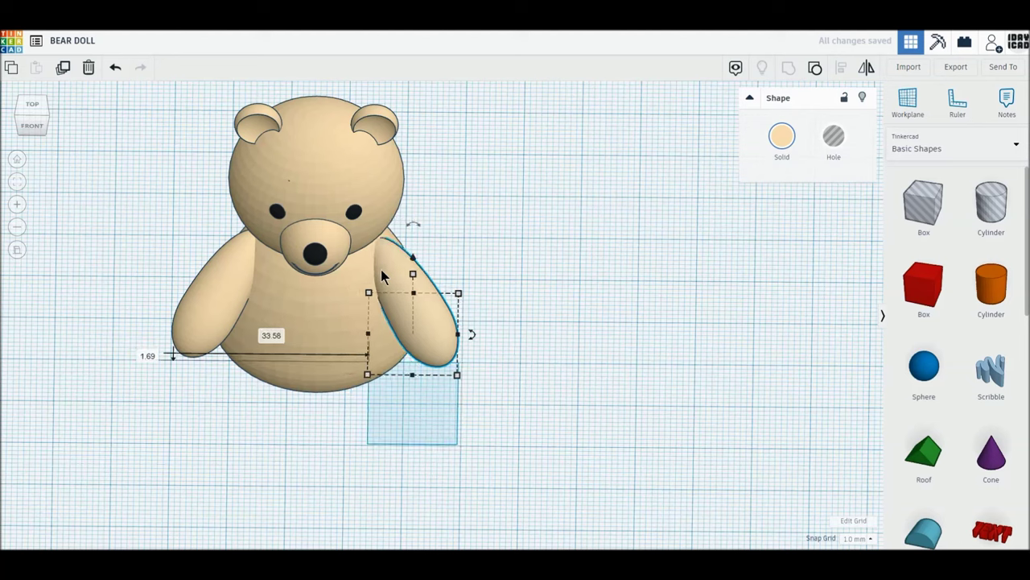
# Level the two arms with each other and group them into one shape.
pyautogui.keyDown('shift'); pyautogui.click(222, 296); pyautogui.keyUp('shift')
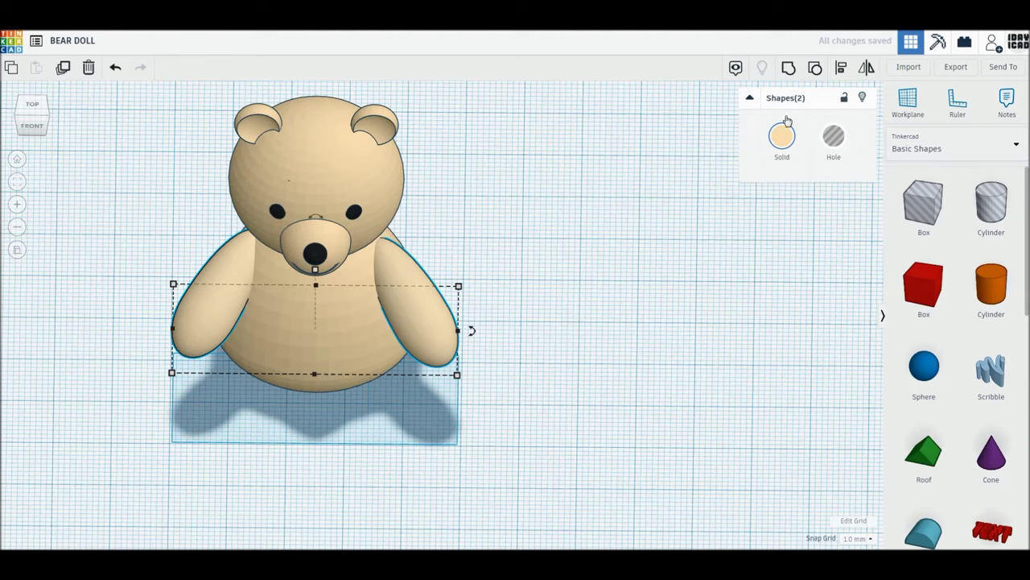
pyautogui.click(841, 68)
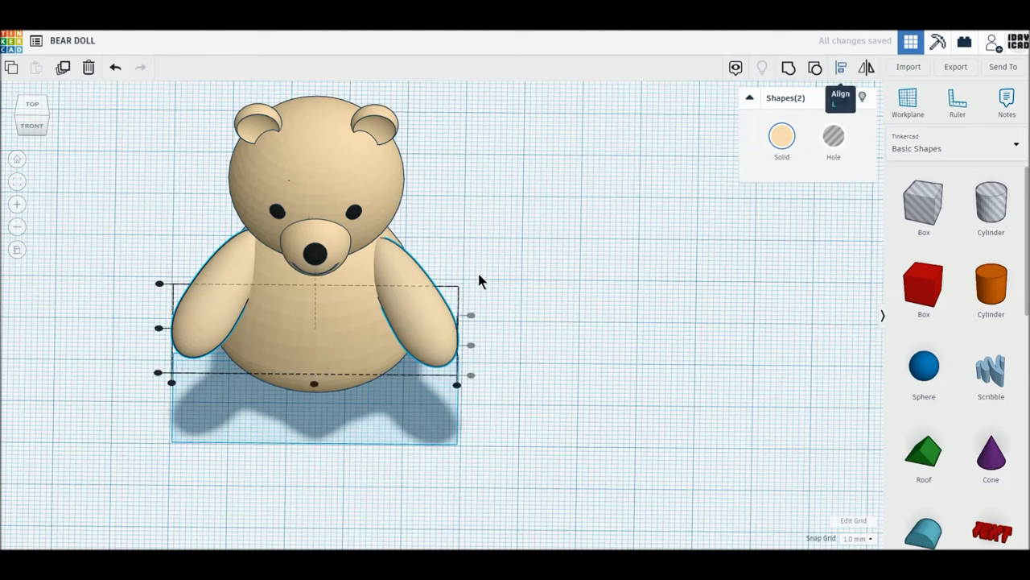
pyautogui.click(159, 328)
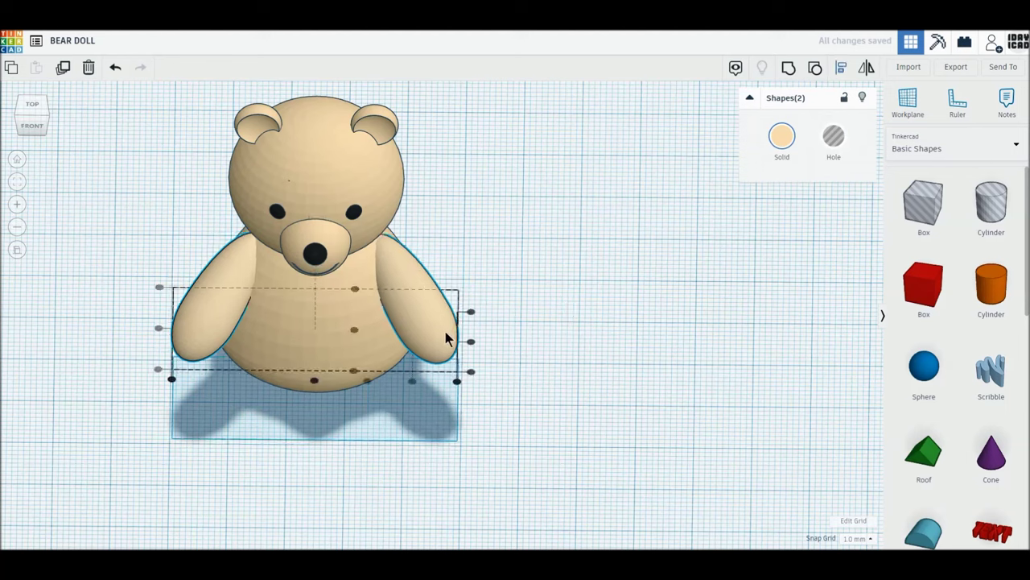
pyautogui.click(790, 70)
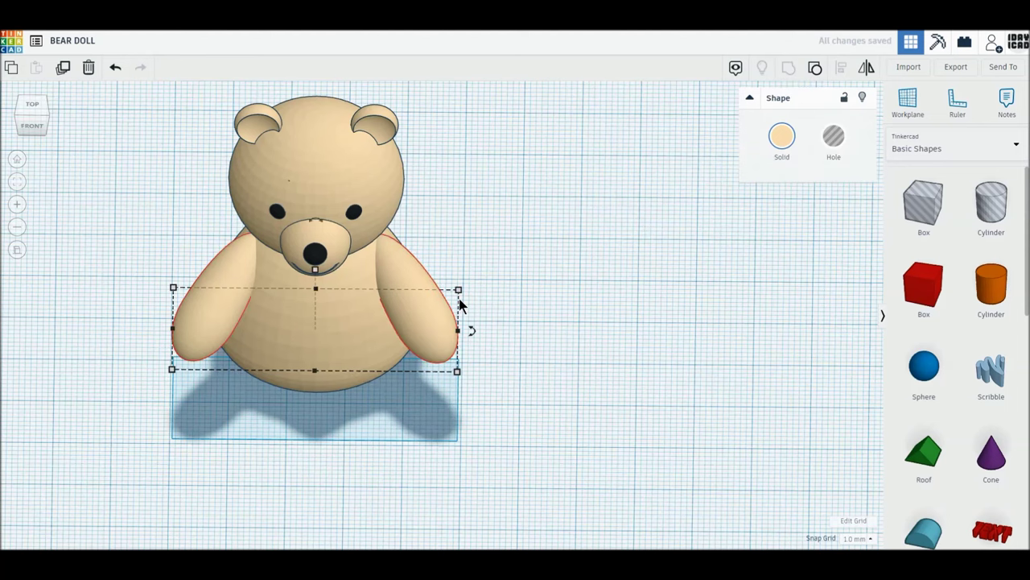
# Centre the grouped arms and body under the head.
pyautogui.moveTo(152, 123); pyautogui.dragTo(464, 394)
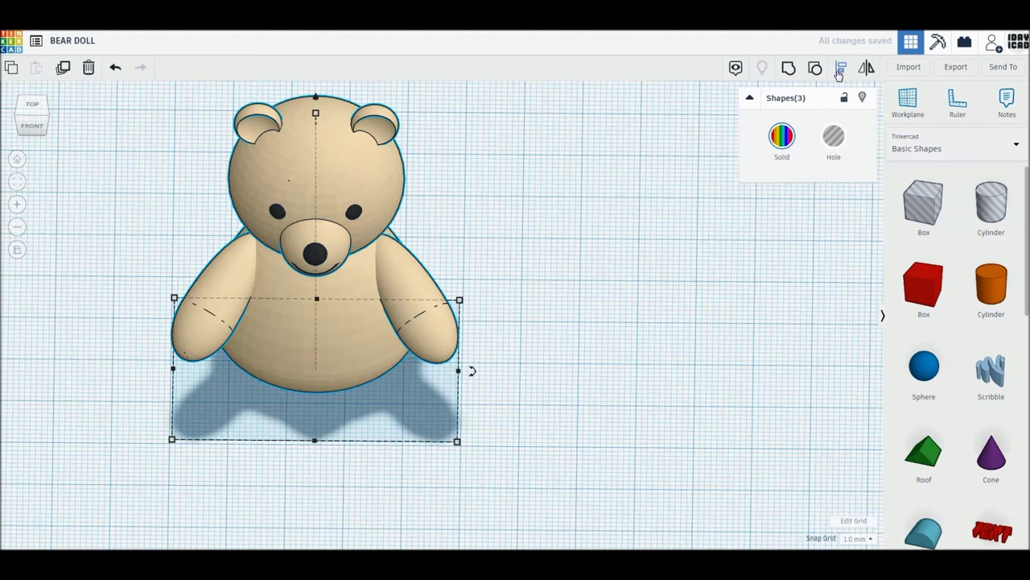
pyautogui.click(841, 69)
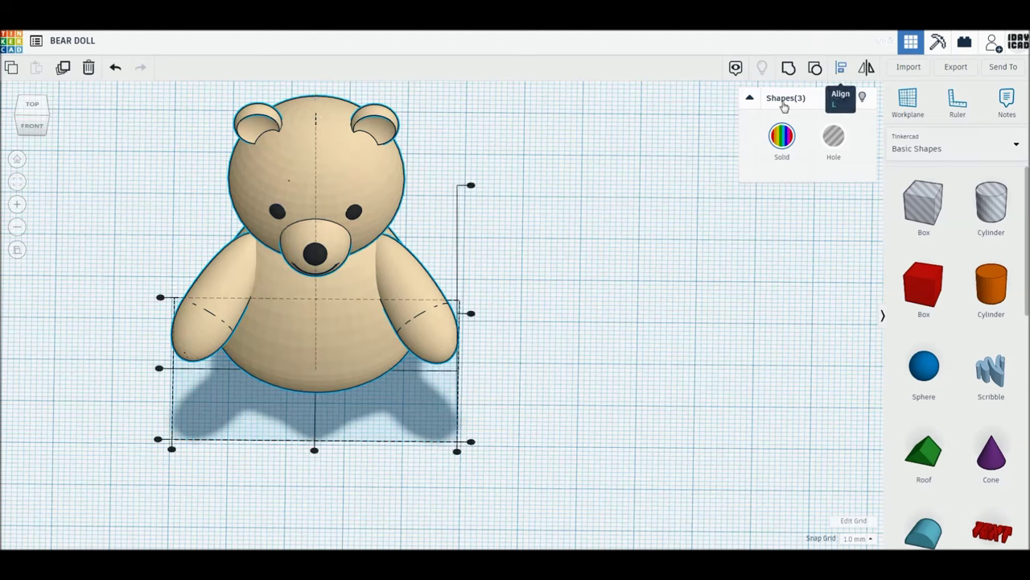
pyautogui.click(314, 450)
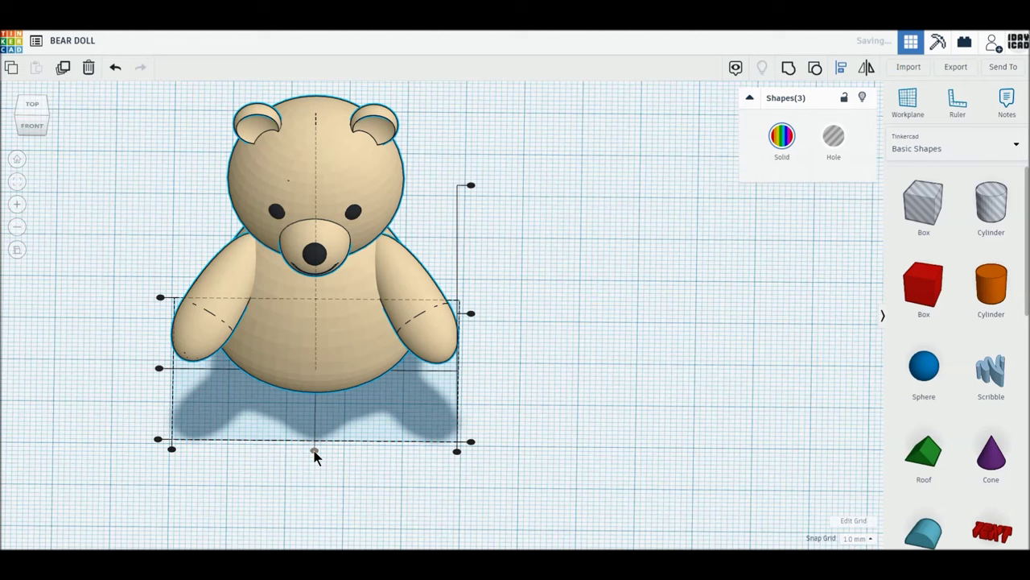
pyautogui.click(570, 409)
pyautogui.moveTo(504, 424)
pyautogui.mouseDown(button='right')
pyautogui.moveTo(456, 378)
pyautogui.moveTo(477, 392)
pyautogui.moveTo(825, 379)
pyautogui.mouseUp(button='right')
# Add a cylinder beside the bear with 64 sides, bevel 2.5 and 10 segments.
pyautogui.moveTo(997, 297)
pyautogui.mouseDown()
pyautogui.moveTo(561, 445)
pyautogui.moveTo(557, 436)
pyautogui.mouseUp()
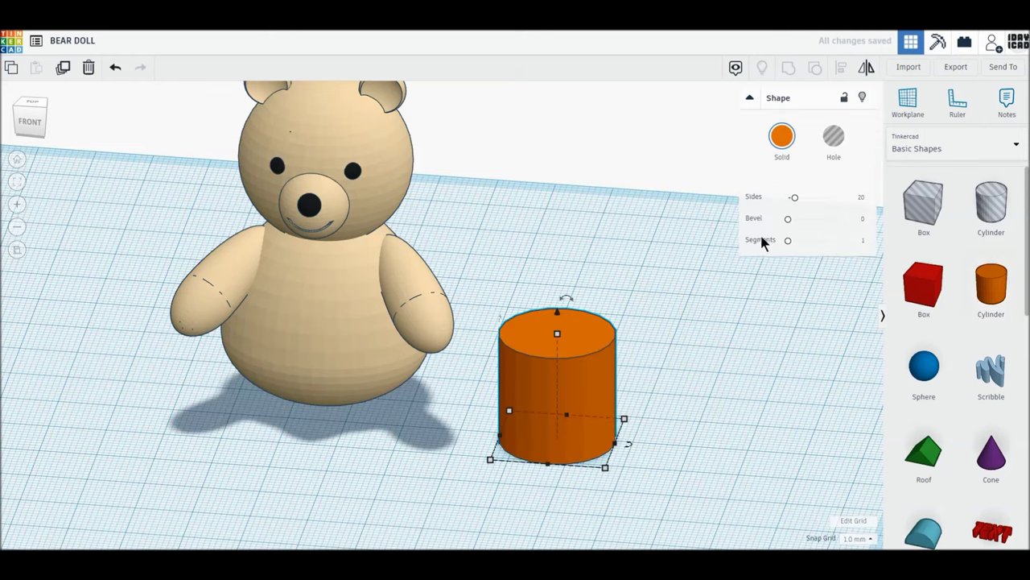
pyautogui.moveTo(796, 202); pyautogui.dragTo(861, 193)
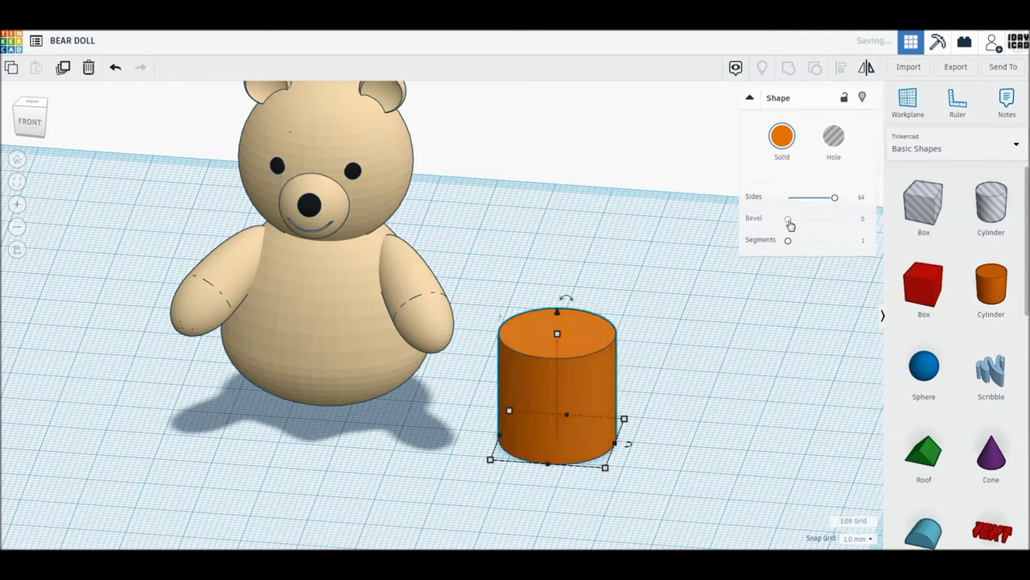
pyautogui.moveTo(789, 219); pyautogui.dragTo(880, 218)
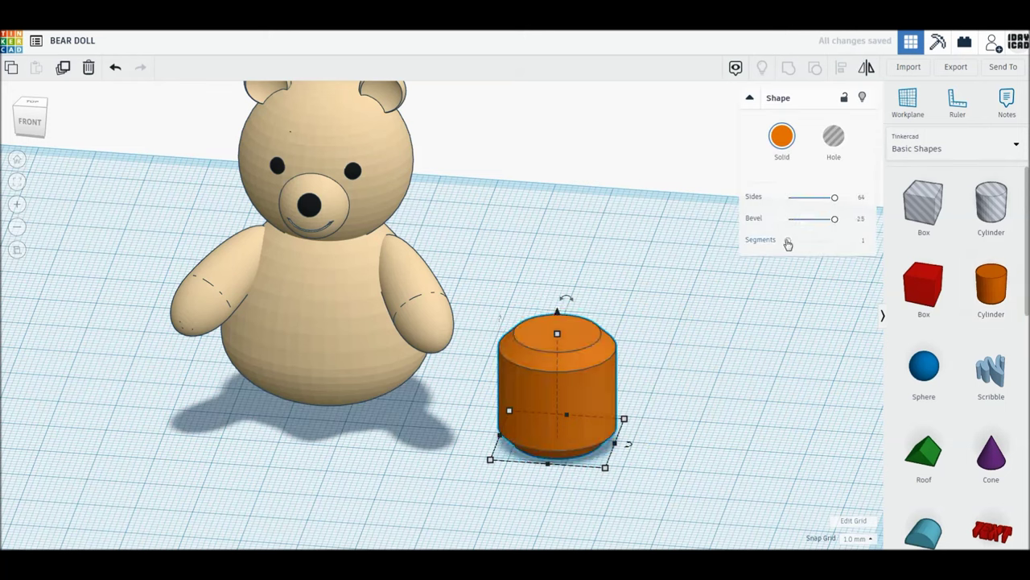
pyautogui.moveTo(789, 240); pyautogui.dragTo(880, 247)
pyautogui.moveTo(605, 467)
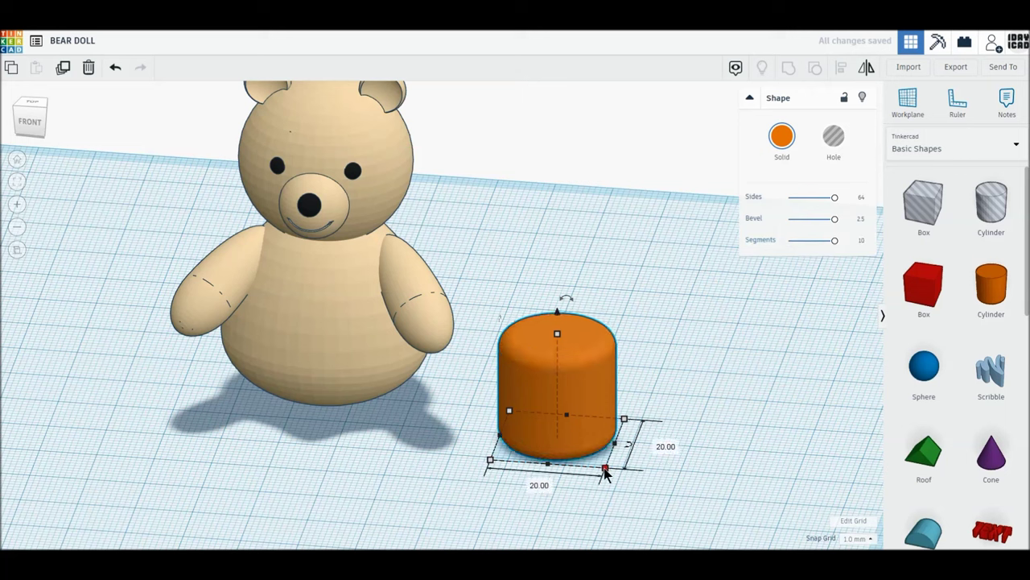
# Set the cylinder's width and depth to 10, tip it onto its side, and drop it to the workplane.
pyautogui.click(547, 486)
pyautogui.write('10')
pyautogui.press('Return')
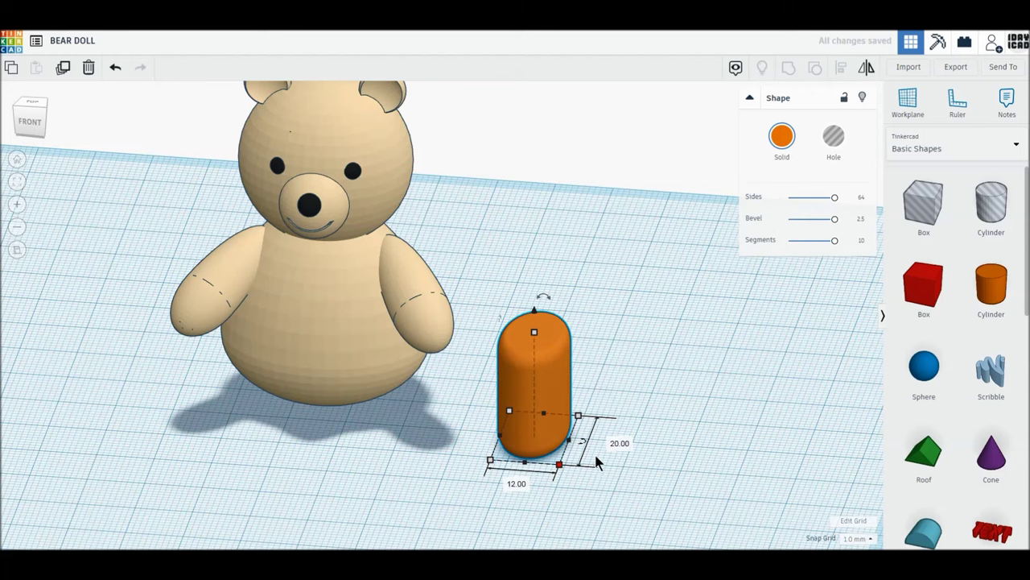
pyautogui.write('10')
pyautogui.press('Return')
pyautogui.moveTo(656, 491)
pyautogui.mouseDown(button='right')
pyautogui.moveTo(556, 507)
pyautogui.moveTo(515, 400)
pyautogui.mouseUp(button='right')
pyautogui.moveTo(499, 326)
pyautogui.mouseDown()
pyautogui.moveTo(539, 368)
pyautogui.moveTo(529, 368)
pyautogui.mouseUp()
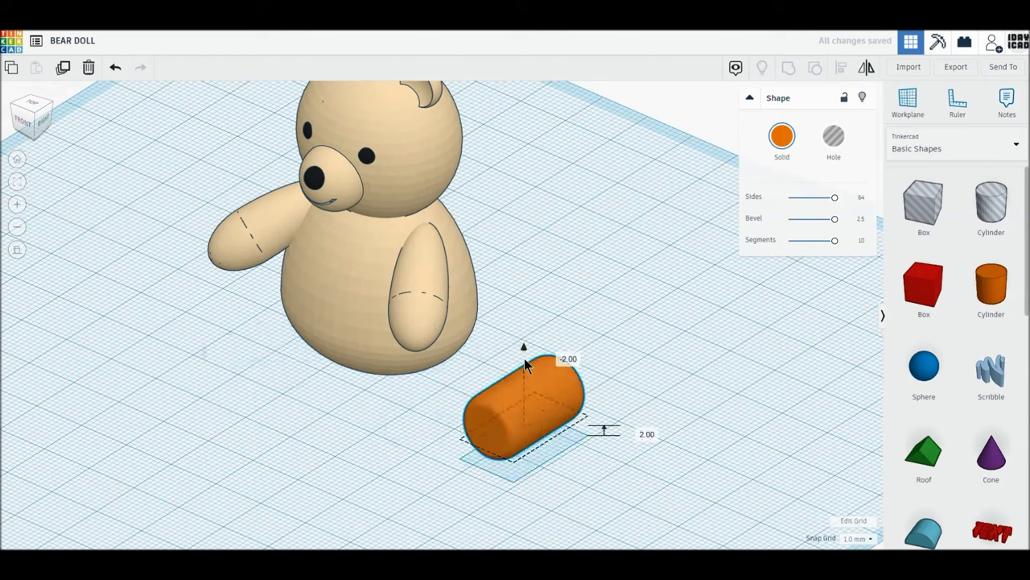
pyautogui.click(648, 435)
pyautogui.write('0')
pyautogui.press('Return')
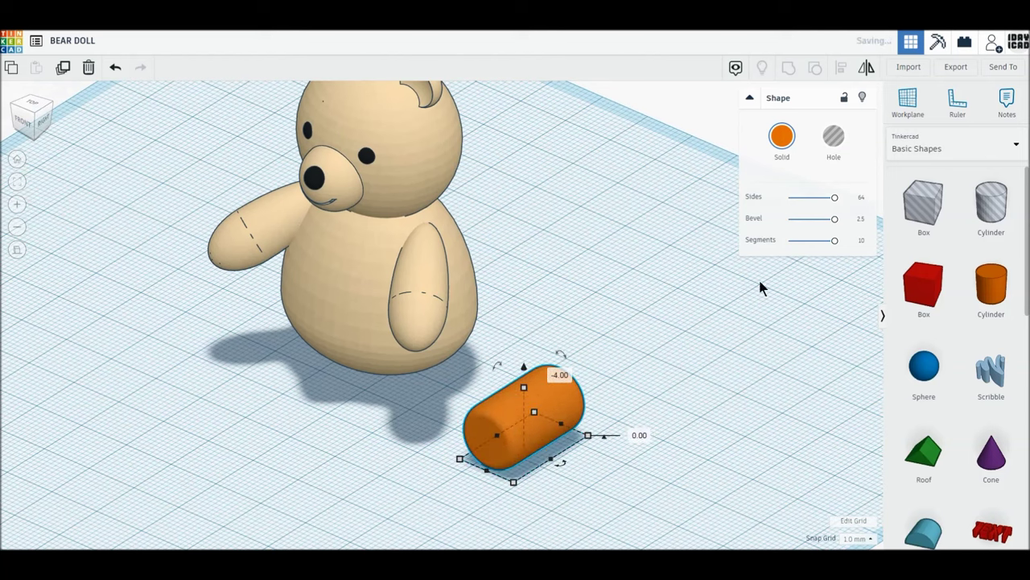
# Colour the cylinder the bear's tan and set its length to 25 mm.
pyautogui.click(785, 140)
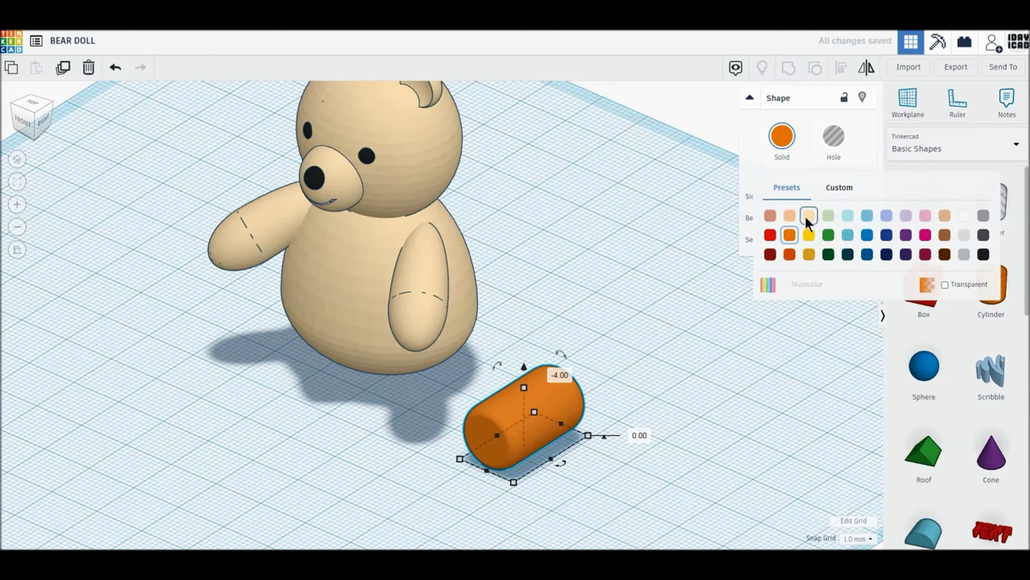
pyautogui.click(807, 216)
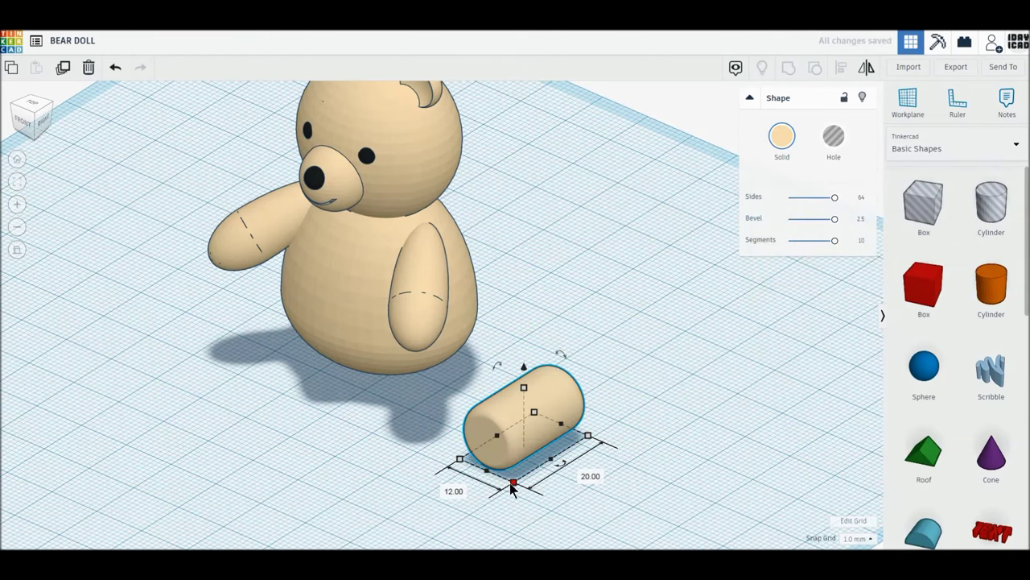
pyautogui.click(590, 475)
pyautogui.write('2')
pyautogui.write('5')
pyautogui.press('Return')
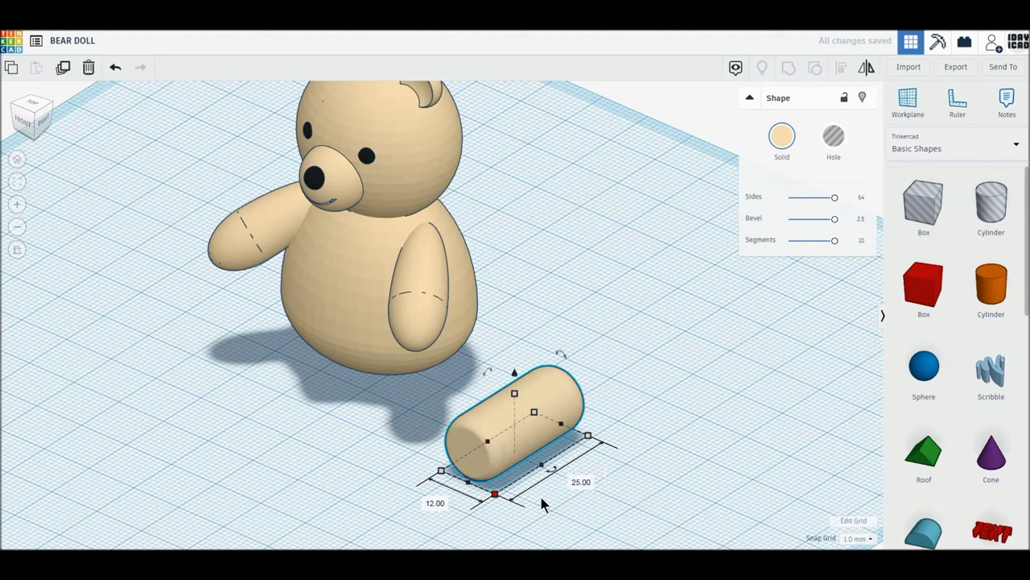
# Turn the cylinder slightly and position it against the bear's lower left as a leg.
pyautogui.moveTo(551, 469); pyautogui.dragTo(541, 472)
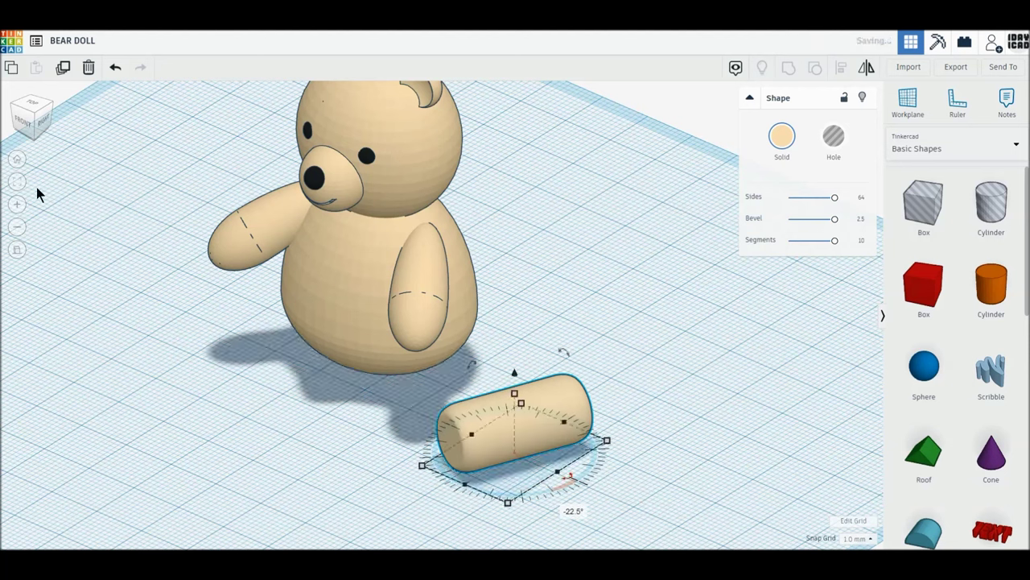
pyautogui.moveTo(268, 439); pyautogui.dragTo(301, 443, button='right')
pyautogui.moveTo(515, 424)
pyautogui.mouseDown()
pyautogui.moveTo(291, 455)
pyautogui.moveTo(242, 449)
pyautogui.moveTo(206, 425)
pyautogui.mouseUp()
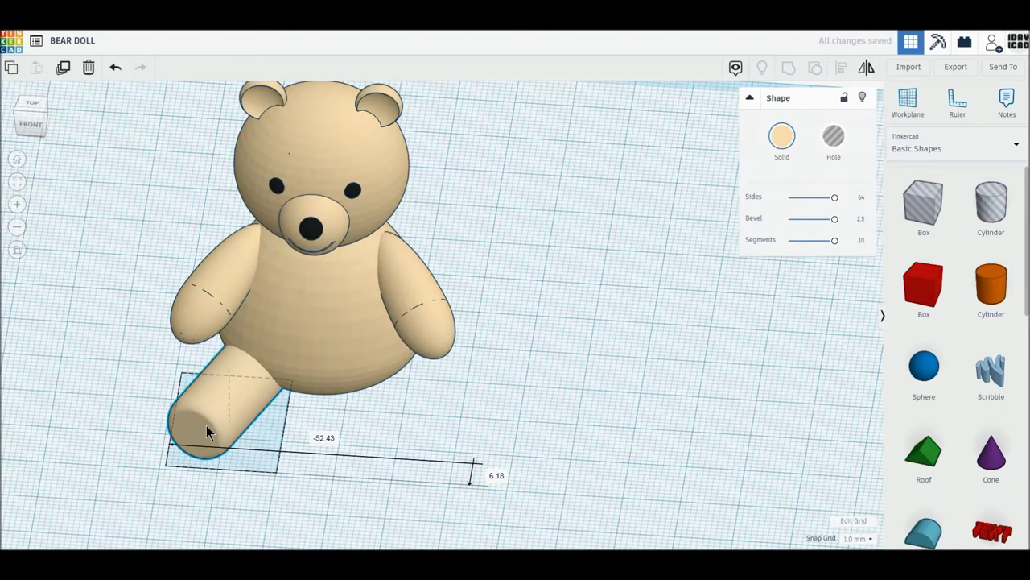
pyautogui.moveTo(140, 460); pyautogui.dragTo(574, 432, button='right')
pyautogui.moveTo(628, 437); pyautogui.dragTo(600, 436)
pyautogui.moveTo(601, 435)
pyautogui.mouseDown(button='right')
pyautogui.moveTo(561, 488)
pyautogui.moveTo(292, 482)
pyautogui.mouseUp(button='right')
pyautogui.moveTo(148, 488)
pyautogui.mouseDown(button='right')
pyautogui.moveTo(87, 486)
pyautogui.moveTo(199, 481)
pyautogui.mouseUp(button='right')
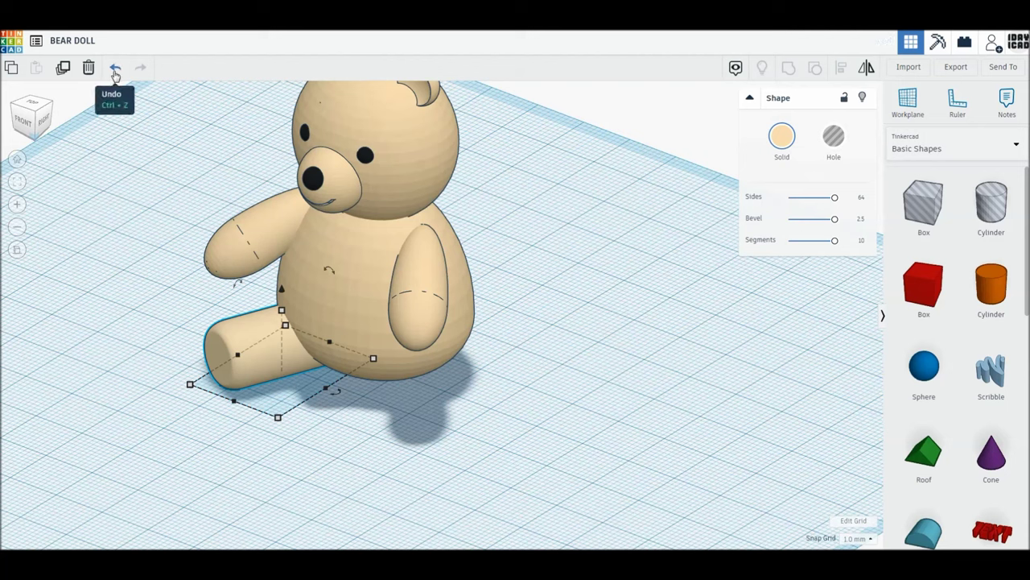
# Undo the last leg moves, set the leg length to 30 mm, and turn it slightly.
pyautogui.click(116, 70)
pyautogui.click(115, 69)
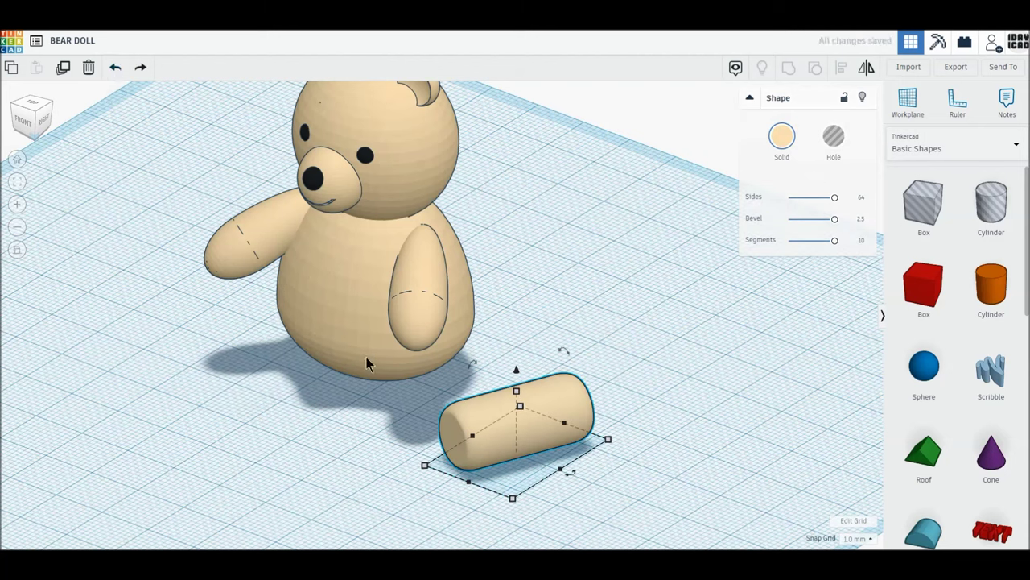
pyautogui.click(115, 71)
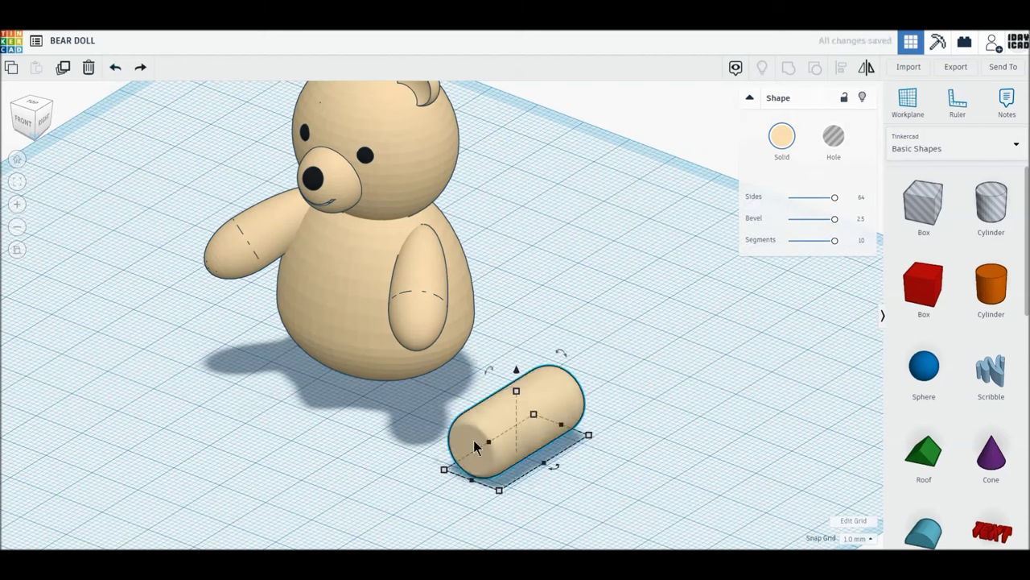
pyautogui.click(499, 491)
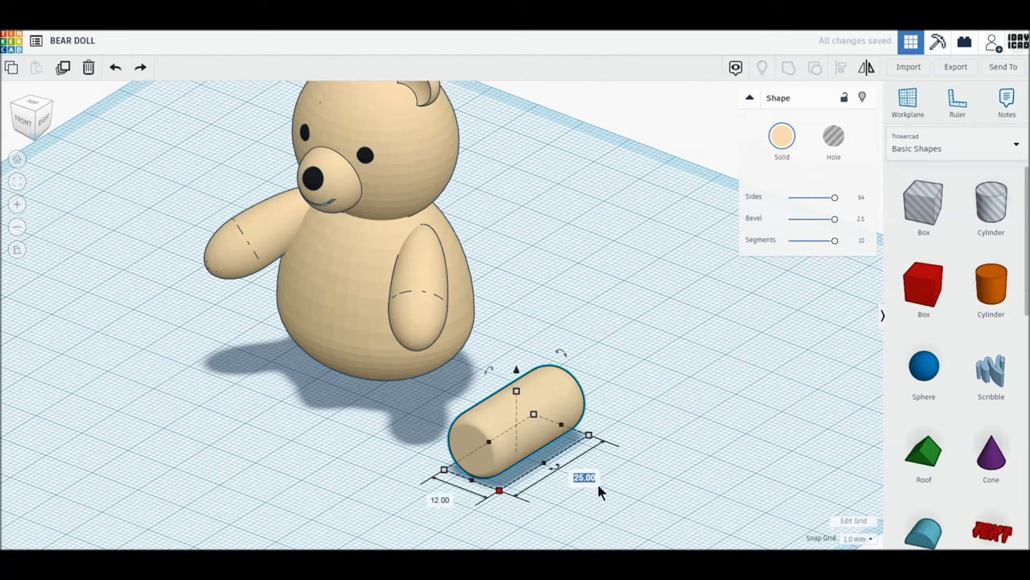
pyautogui.write('0')
pyautogui.press('Return')
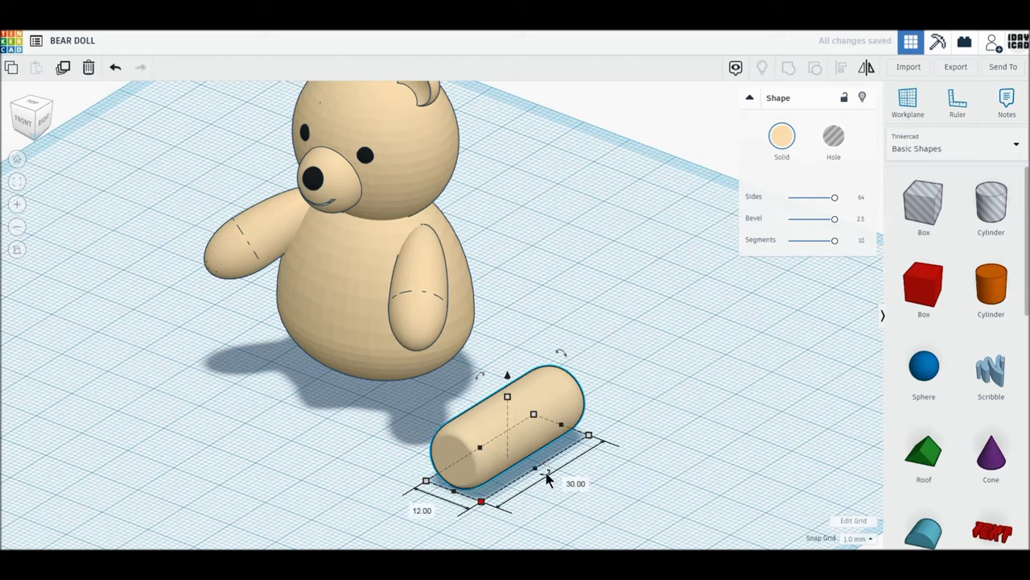
pyautogui.moveTo(546, 473); pyautogui.dragTo(533, 478)
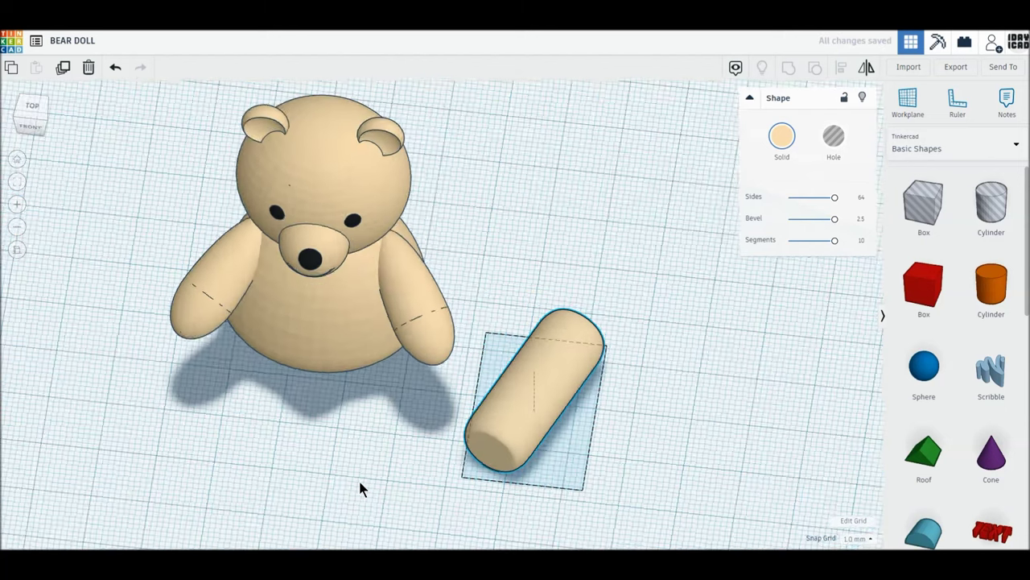
# Place the leg beneath the bear's body and tilt it about 5° upward at the front.
pyautogui.moveTo(533, 392); pyautogui.dragTo(239, 383)
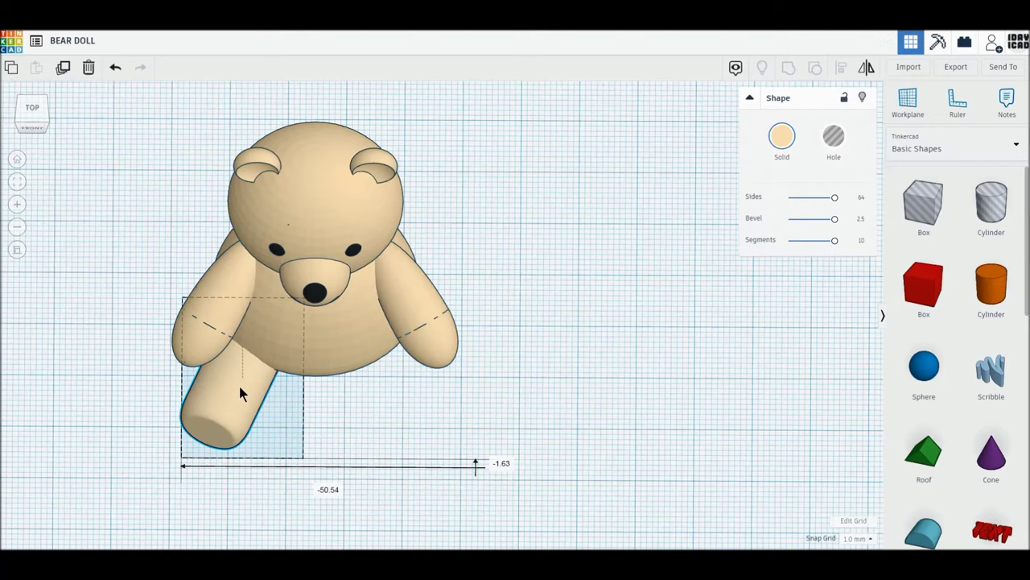
pyautogui.moveTo(148, 428)
pyautogui.mouseDown(button='right')
pyautogui.moveTo(503, 299)
pyautogui.moveTo(450, 324)
pyautogui.moveTo(434, 347)
pyautogui.moveTo(444, 376)
pyautogui.mouseUp(button='right')
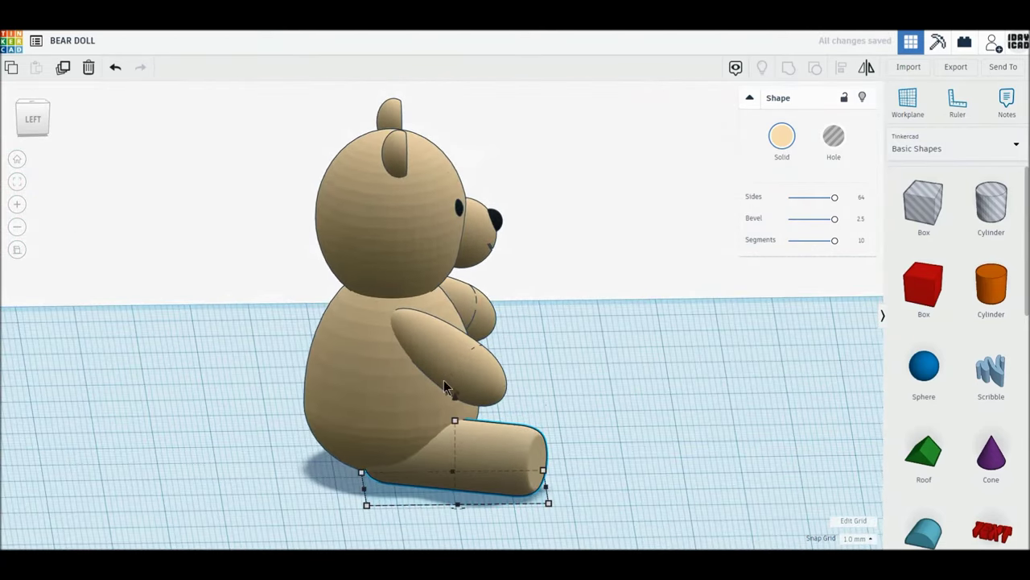
pyautogui.moveTo(455, 390); pyautogui.dragTo(464, 317)
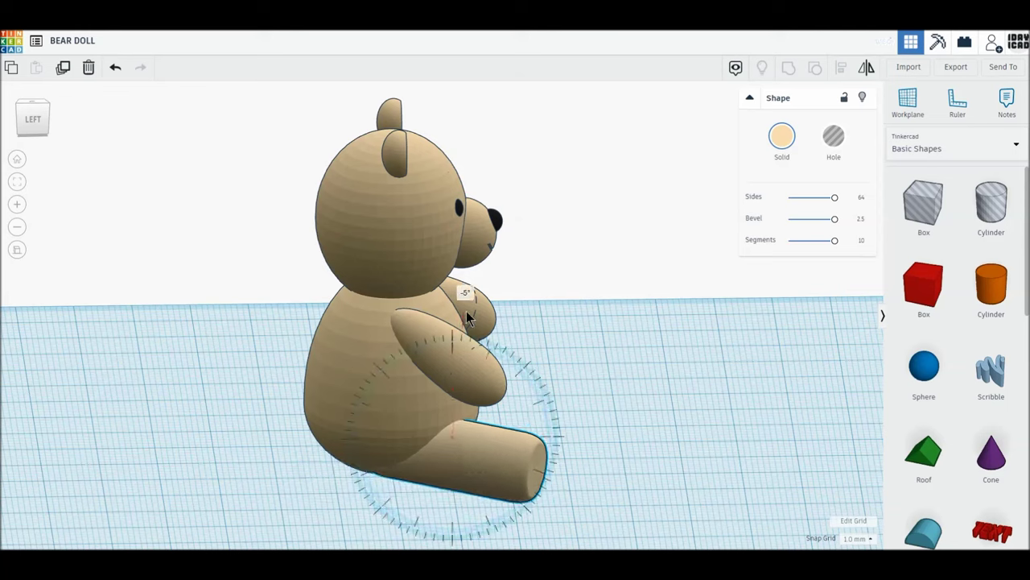
pyautogui.moveTo(465, 311); pyautogui.dragTo(466, 310)
pyautogui.click(456, 387)
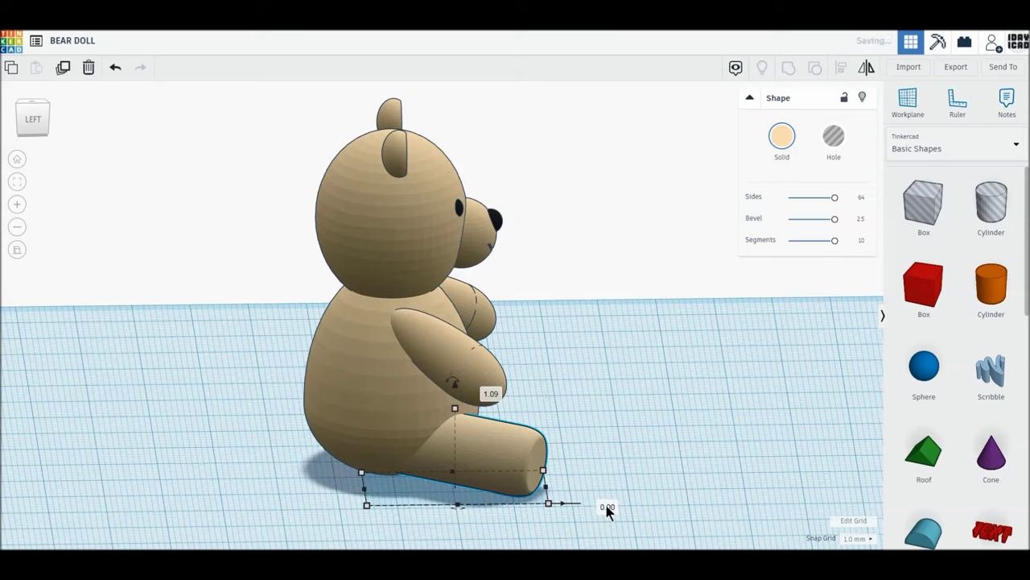
pyautogui.click(612, 467)
pyautogui.moveTo(480, 444)
pyautogui.mouseDown(button='right')
pyautogui.moveTo(451, 459)
pyautogui.moveTo(201, 497)
pyautogui.moveTo(252, 455)
pyautogui.mouseUp(button='right')
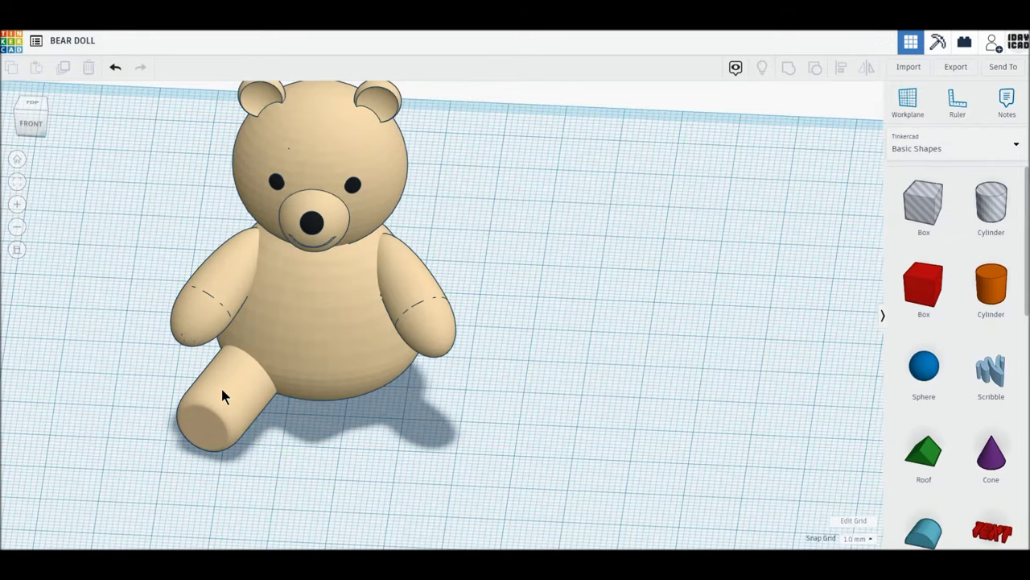
# Fine-tune the leg's position under the bear's body.
pyautogui.click(223, 393)
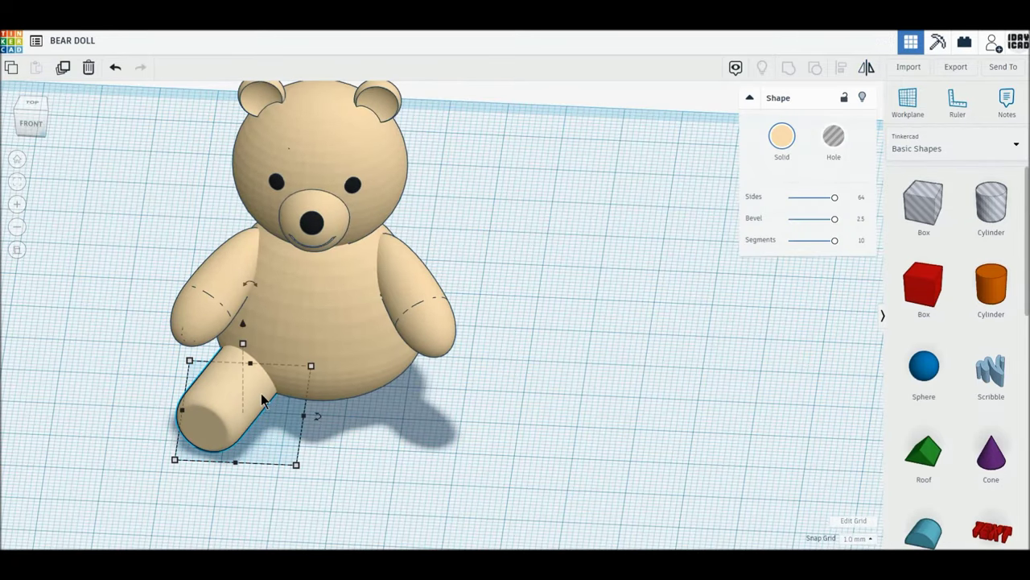
pyautogui.moveTo(262, 390); pyautogui.dragTo(257, 399)
pyautogui.moveTo(257, 400)
pyautogui.mouseDown(button='right')
pyautogui.moveTo(530, 389)
pyautogui.moveTo(354, 432)
pyautogui.moveTo(237, 477)
pyautogui.moveTo(283, 476)
pyautogui.moveTo(25, 126)
pyautogui.mouseUp(button='right')
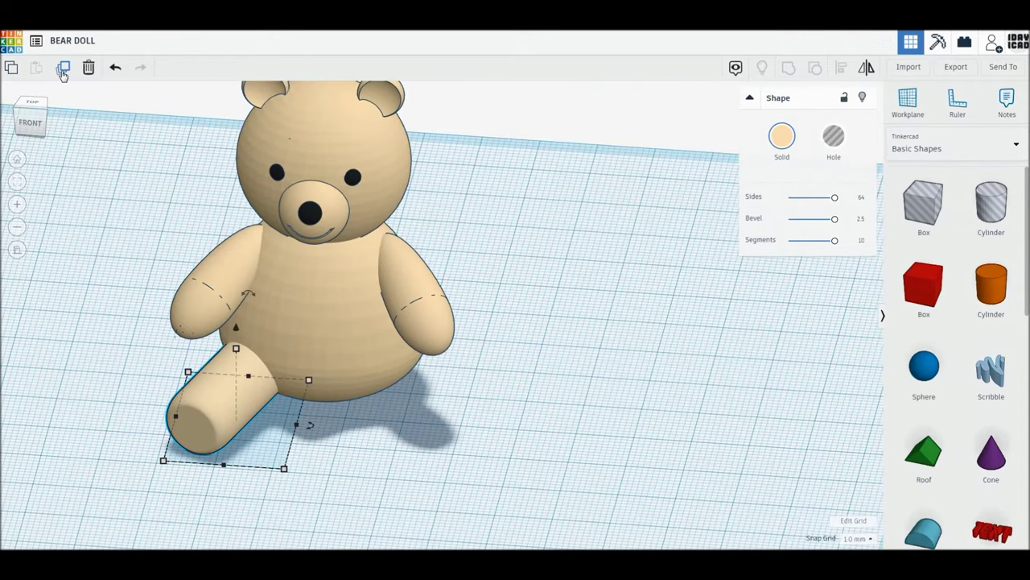
# Duplicate and mirror the leg, then move the copy under the bear's right side.
pyautogui.click(63, 69)
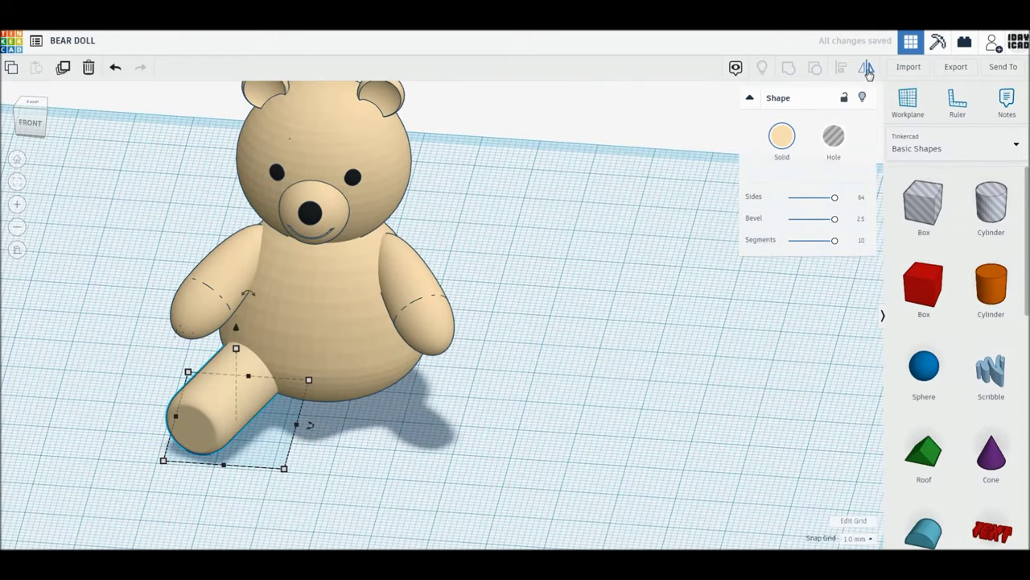
pyautogui.click(866, 70)
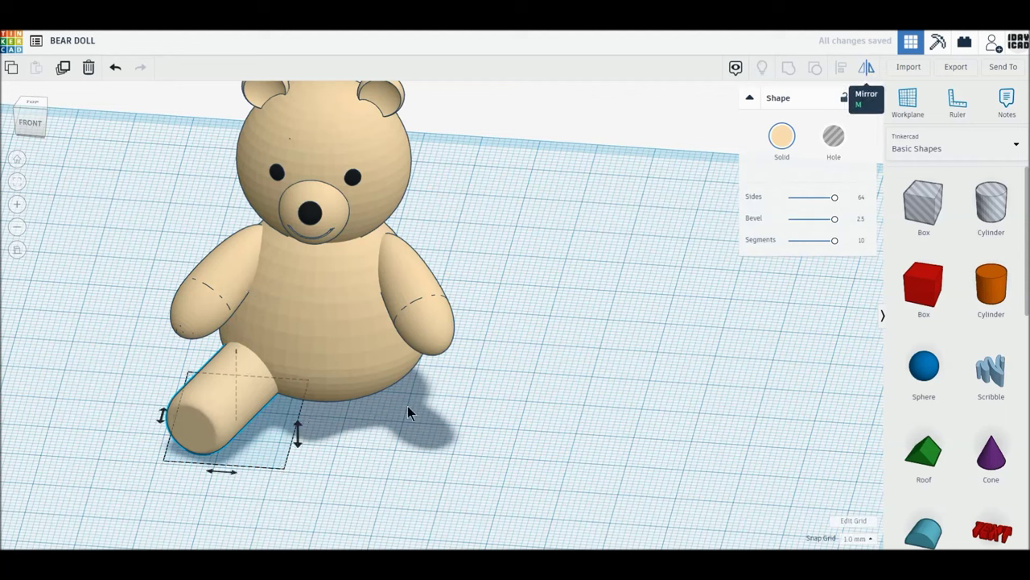
pyautogui.click(233, 473)
pyautogui.moveTo(265, 438); pyautogui.dragTo(402, 437)
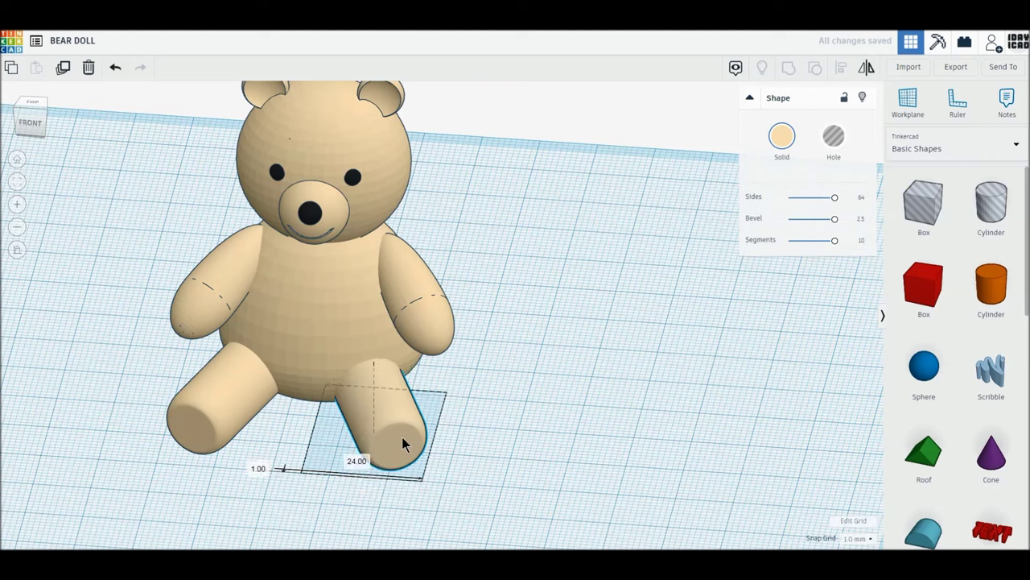
pyautogui.keyDown('shift'); pyautogui.click(225, 418); pyautogui.keyUp('shift')
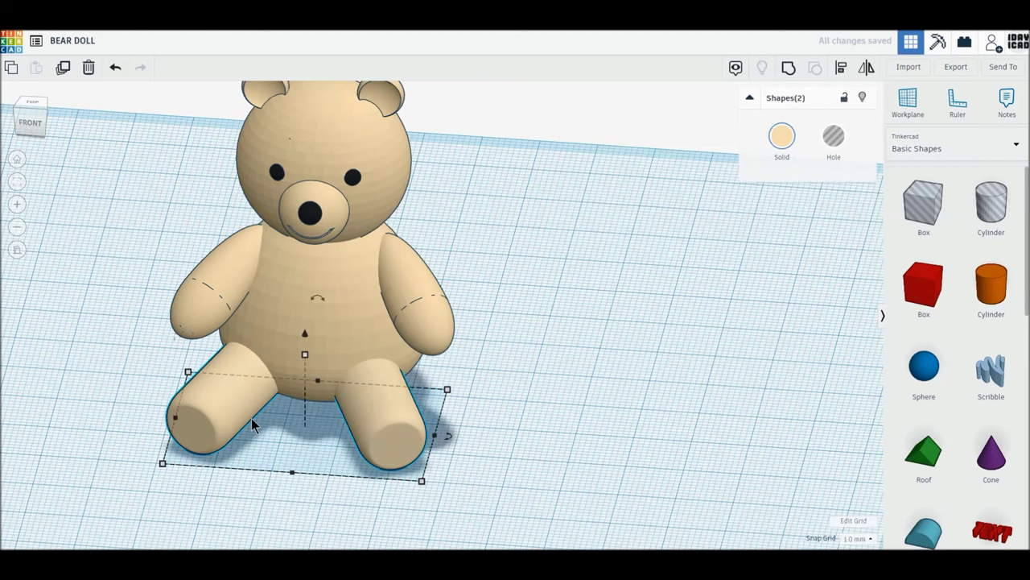
# Line up the two legs with each other and group them.
pyautogui.click(842, 71)
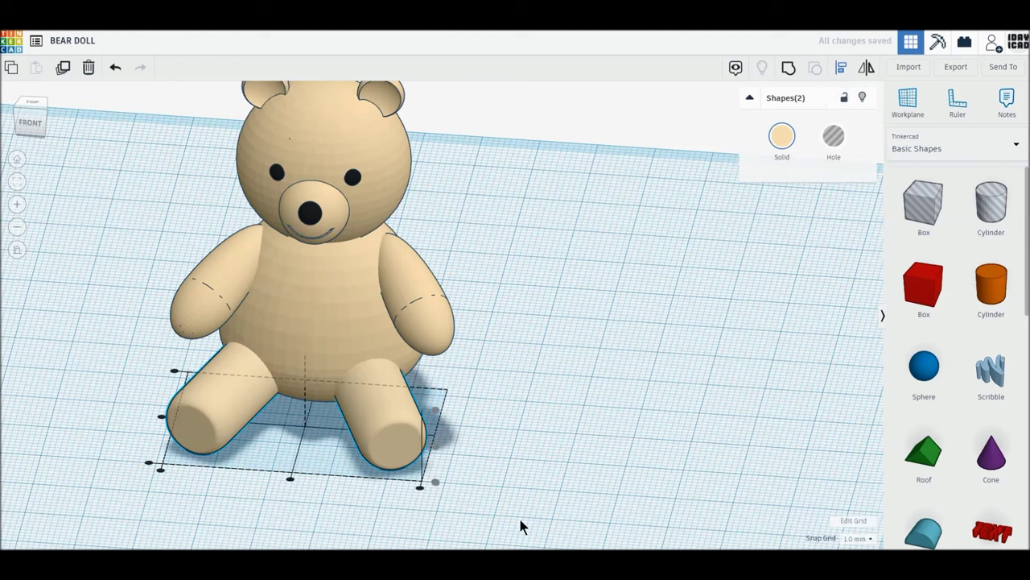
pyautogui.click(165, 418)
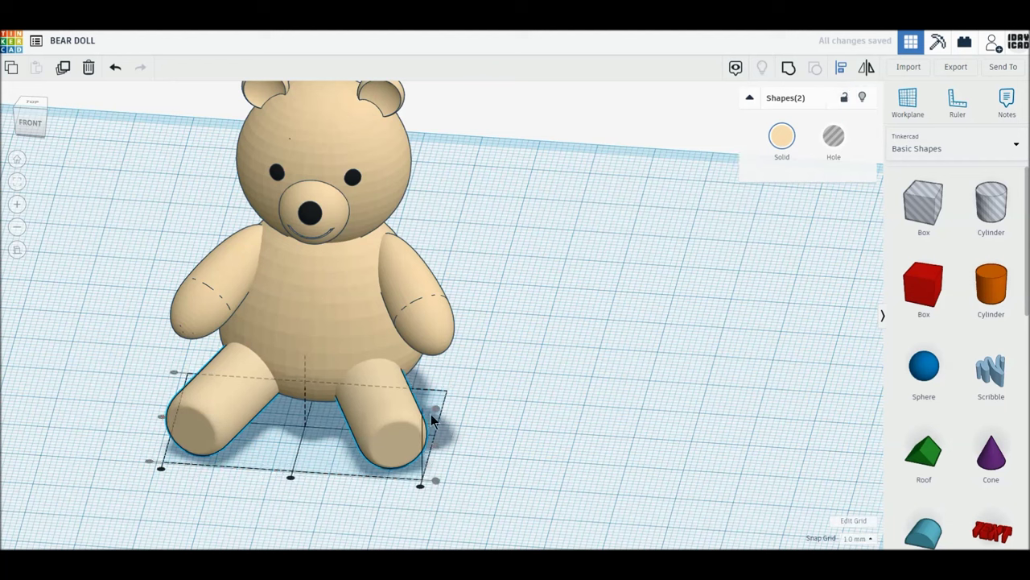
pyautogui.click(789, 71)
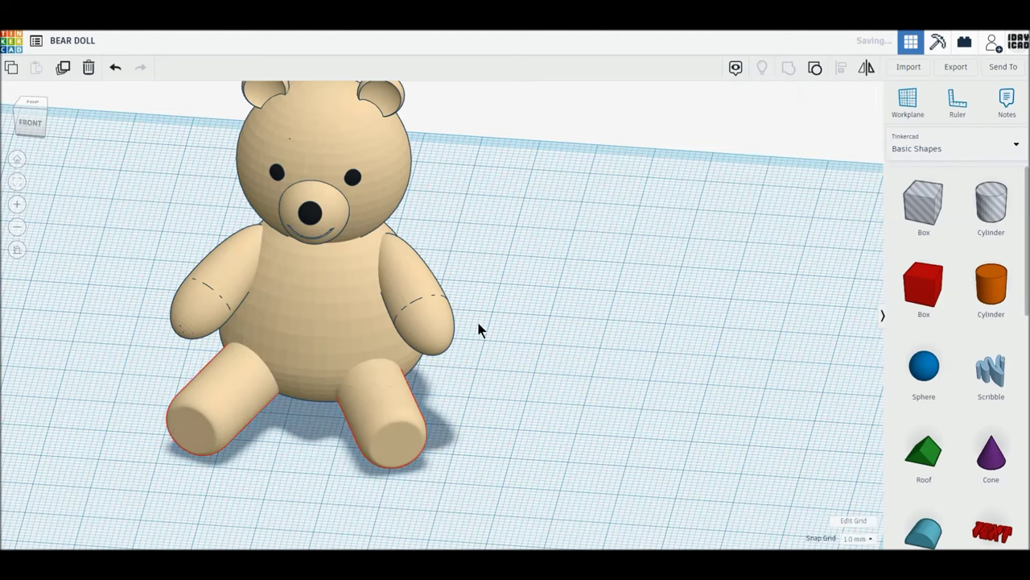
# Align all the bear's parts to a common bottom, group them, and return to the perspective Home view.
pyautogui.moveTo(520, 306); pyautogui.dragTo(594, 365, button='middle')
pyautogui.moveTo(181, 113); pyautogui.dragTo(568, 470)
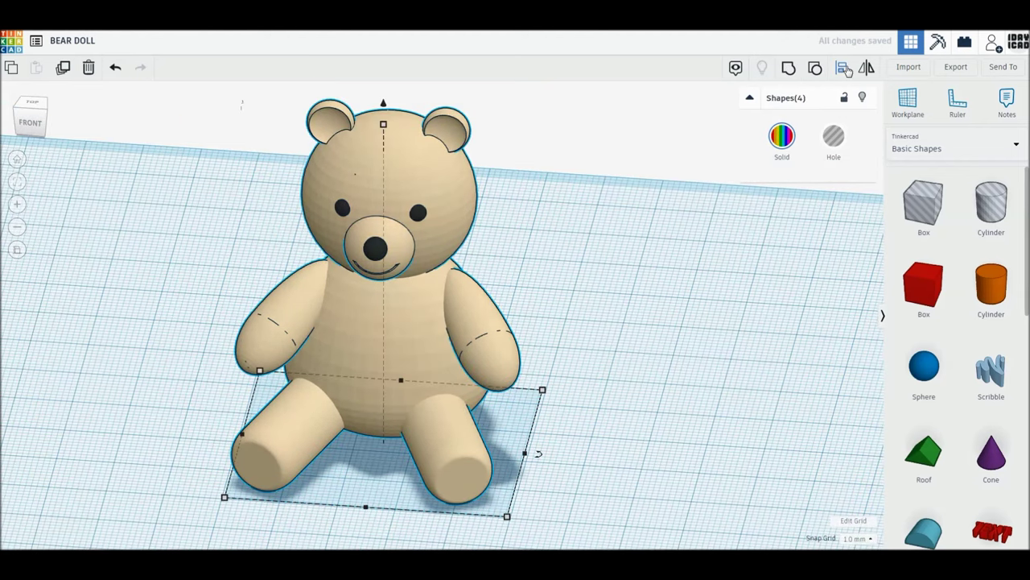
pyautogui.press('l')
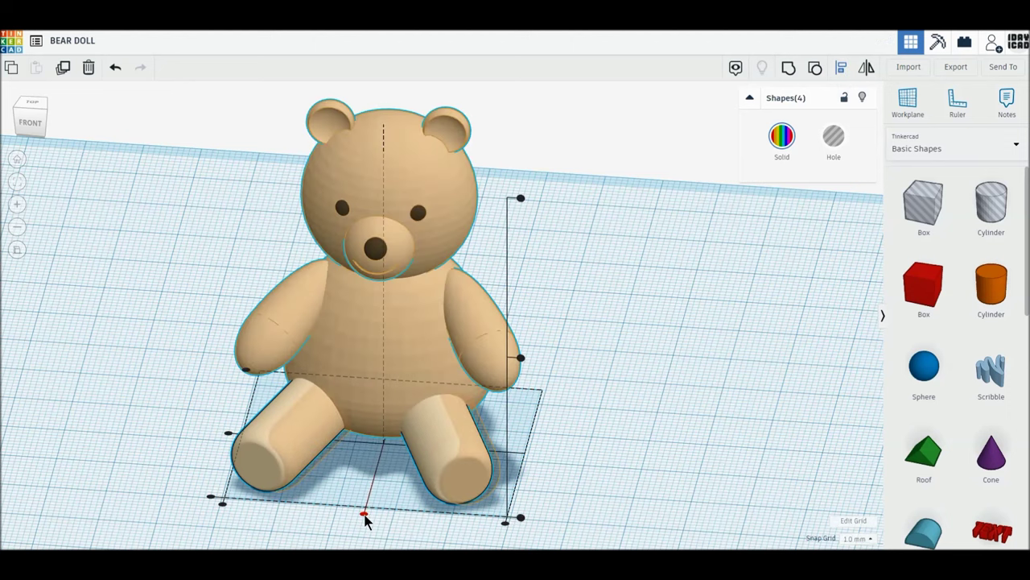
pyautogui.click(364, 514)
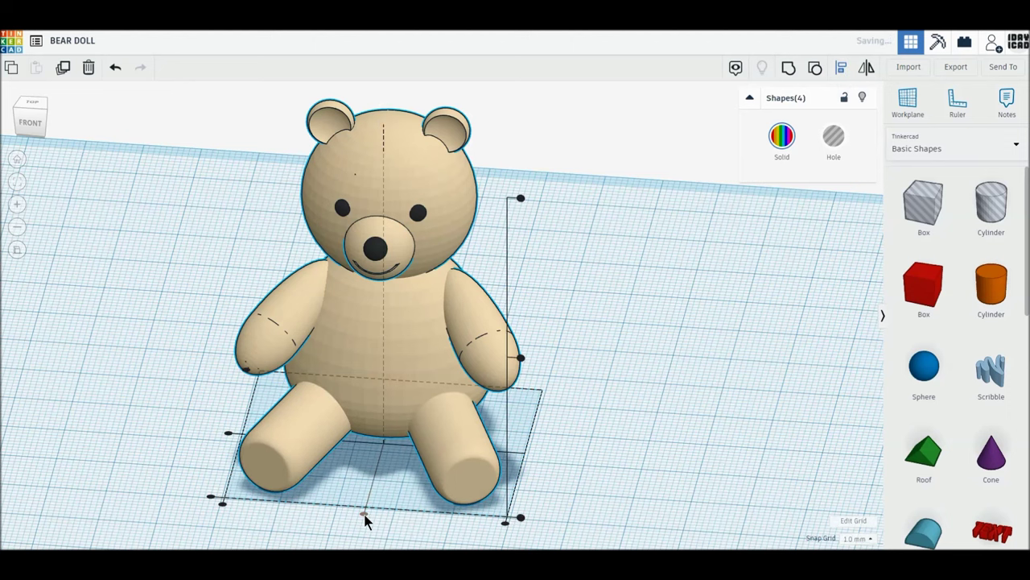
pyautogui.click(786, 69)
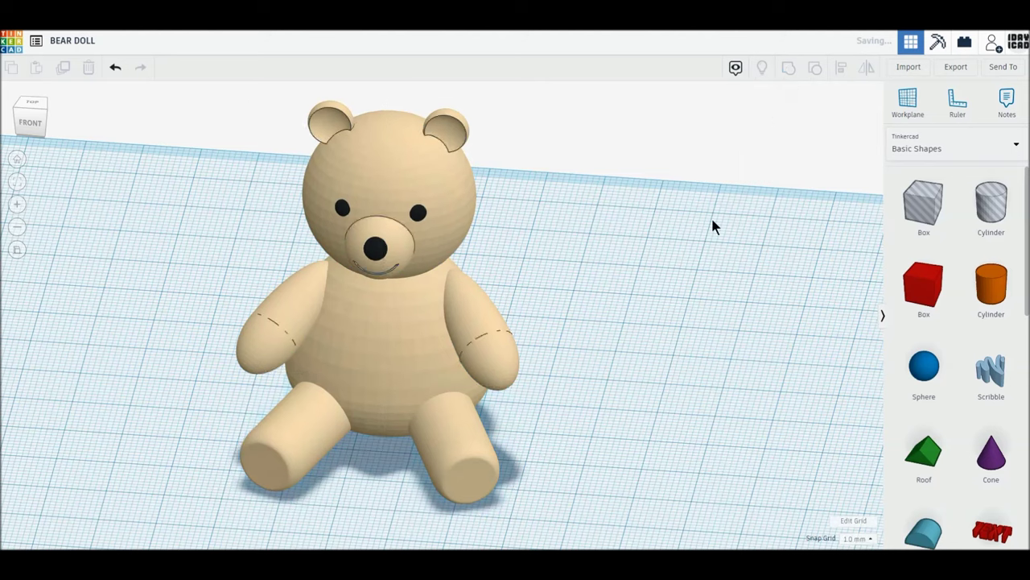
pyautogui.click(18, 251)
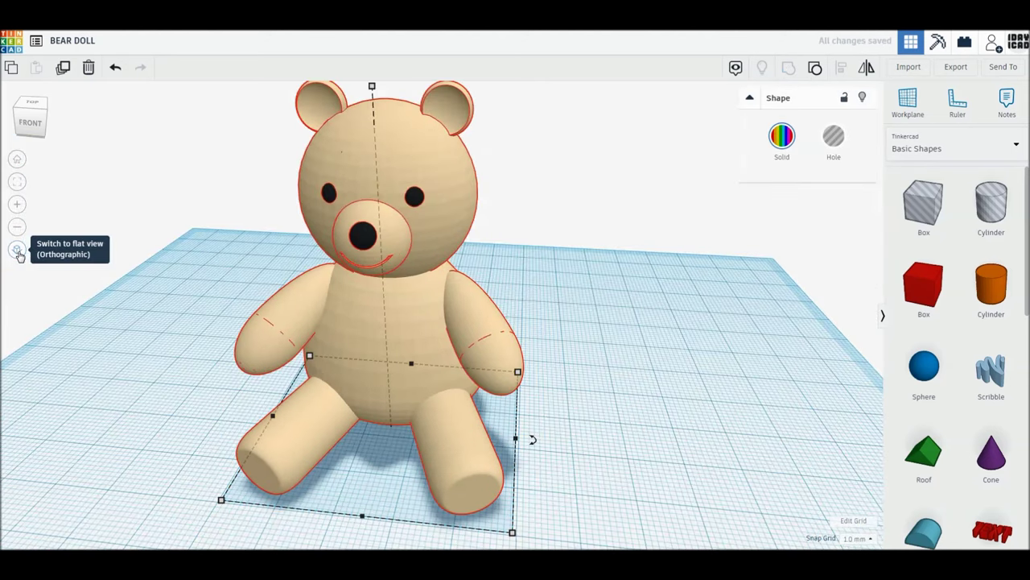
pyautogui.click(16, 161)
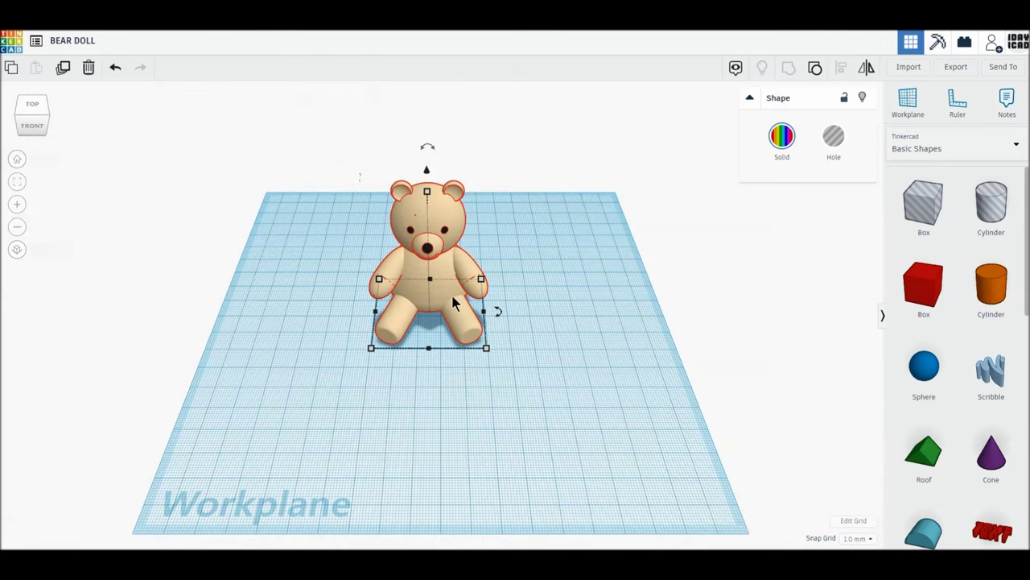
# Nudge the grouped bear, rotate it 22.5° about its vertical axis, then deselect and inspect it.
pyautogui.moveTo(463, 316); pyautogui.dragTo(484, 351)
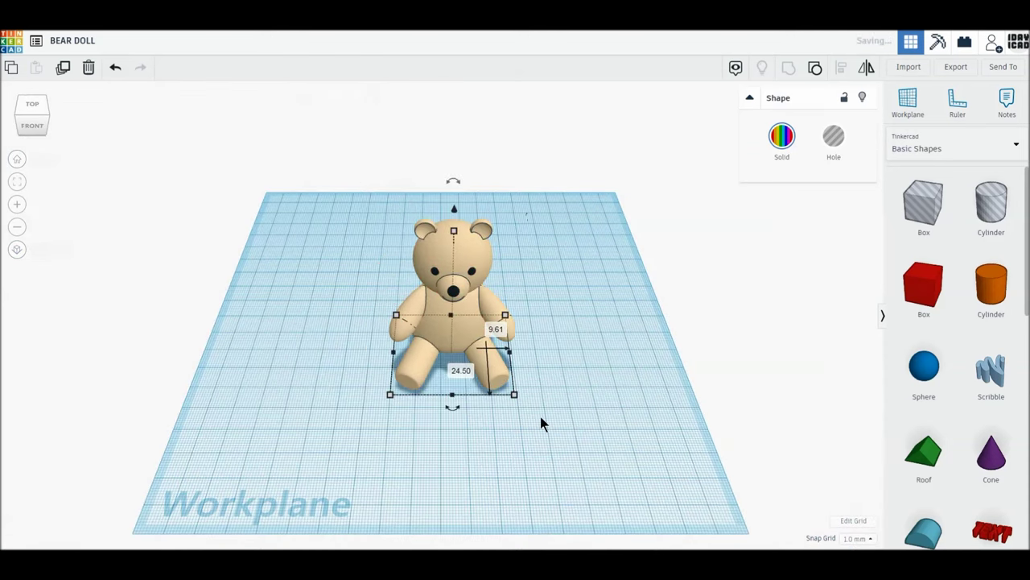
pyautogui.moveTo(456, 406); pyautogui.dragTo(433, 406)
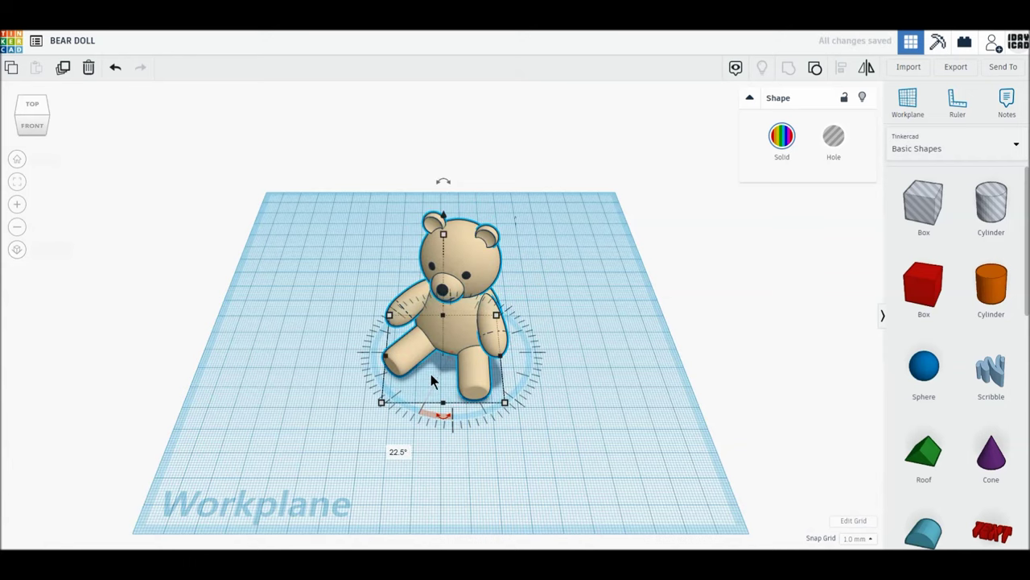
pyautogui.scroll(-2, 428, 366)
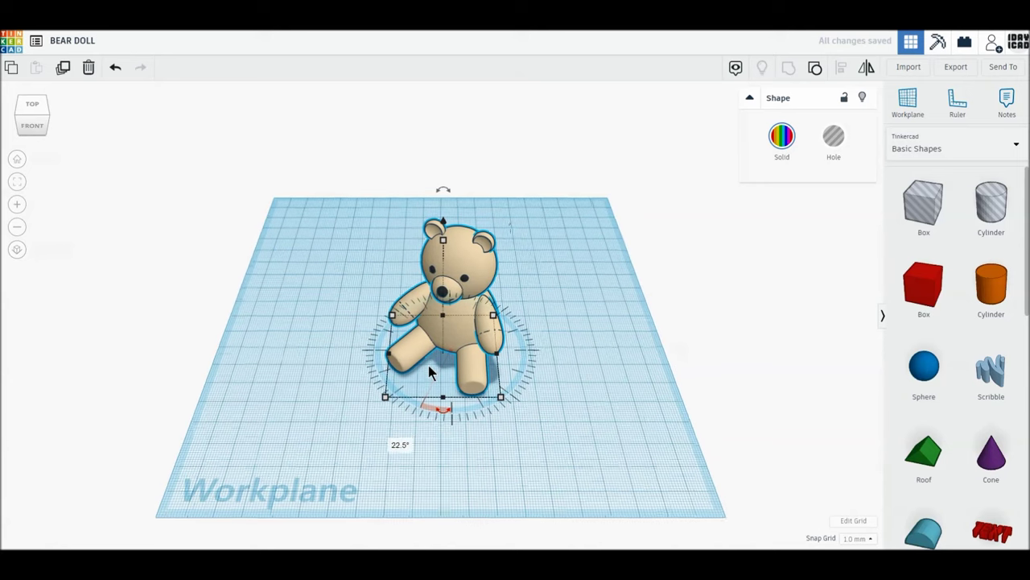
pyautogui.scroll(3, 428, 366)
pyautogui.click(594, 387)
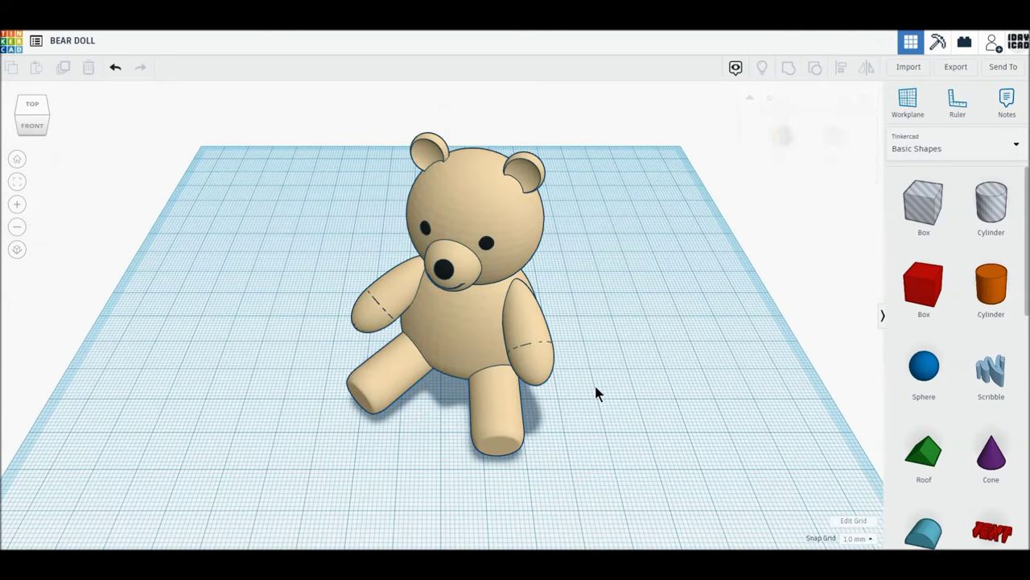
pyautogui.scroll(2, 439, 439)
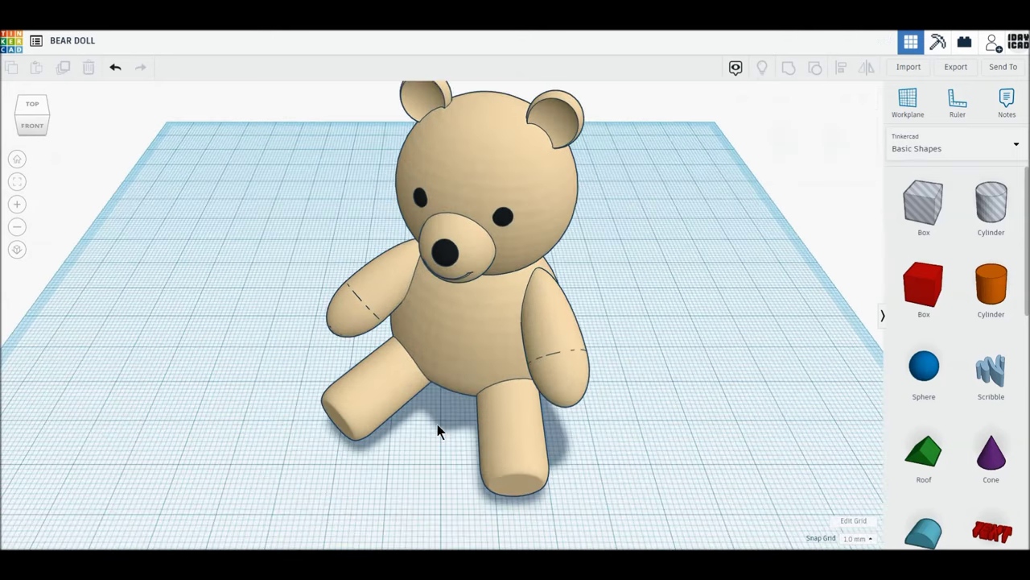
pyautogui.moveTo(439, 447); pyautogui.dragTo(441, 432, button='right')
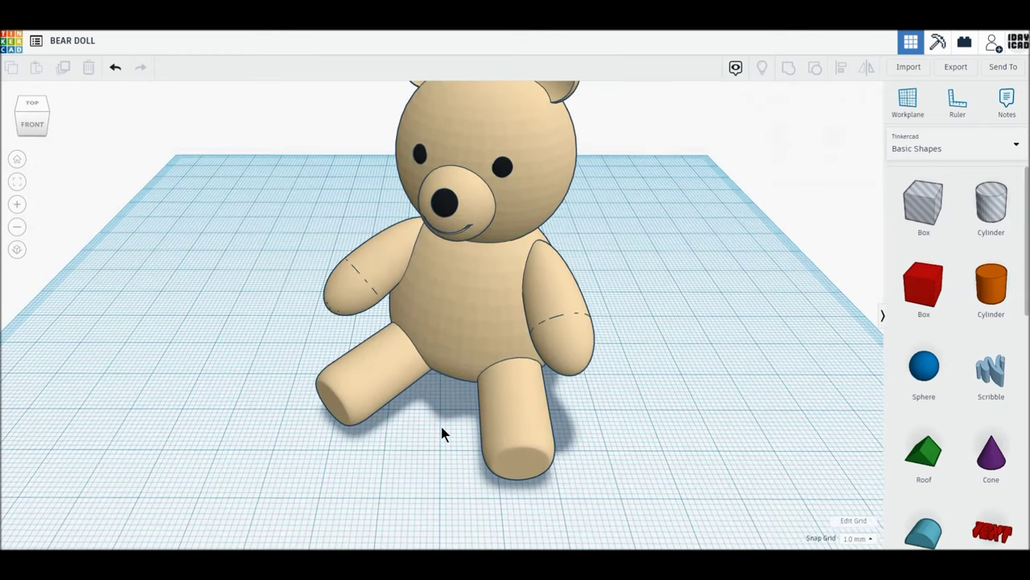
pyautogui.moveTo(440, 392); pyautogui.dragTo(440, 430, button='right')
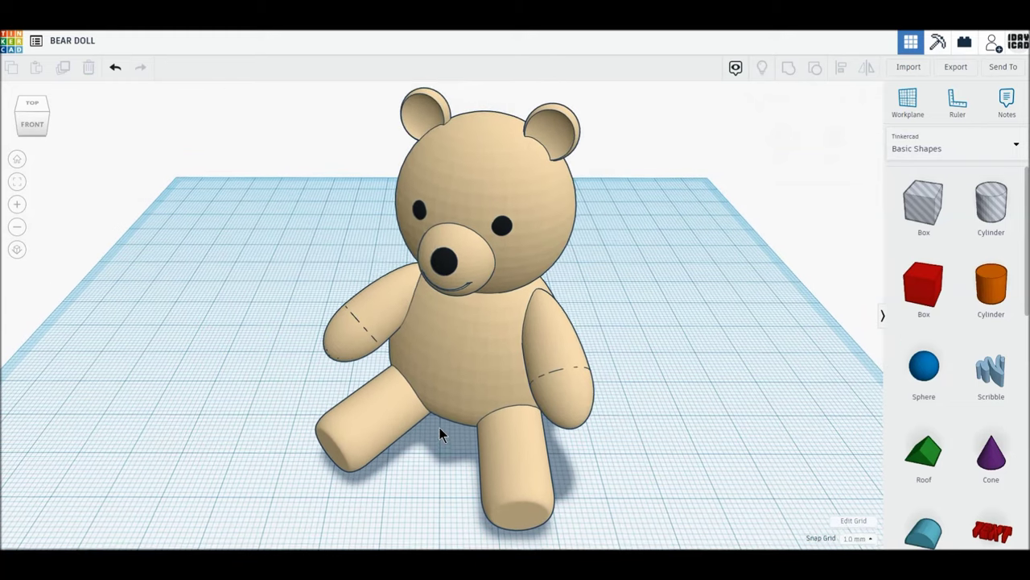
pyautogui.moveTo(440, 433); pyautogui.dragTo(433, 433, button='right')
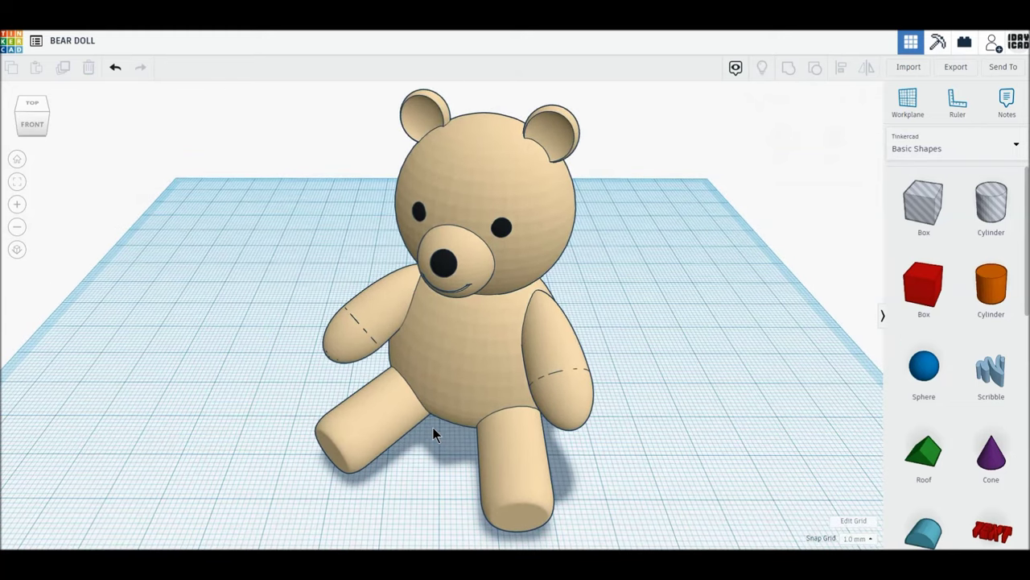